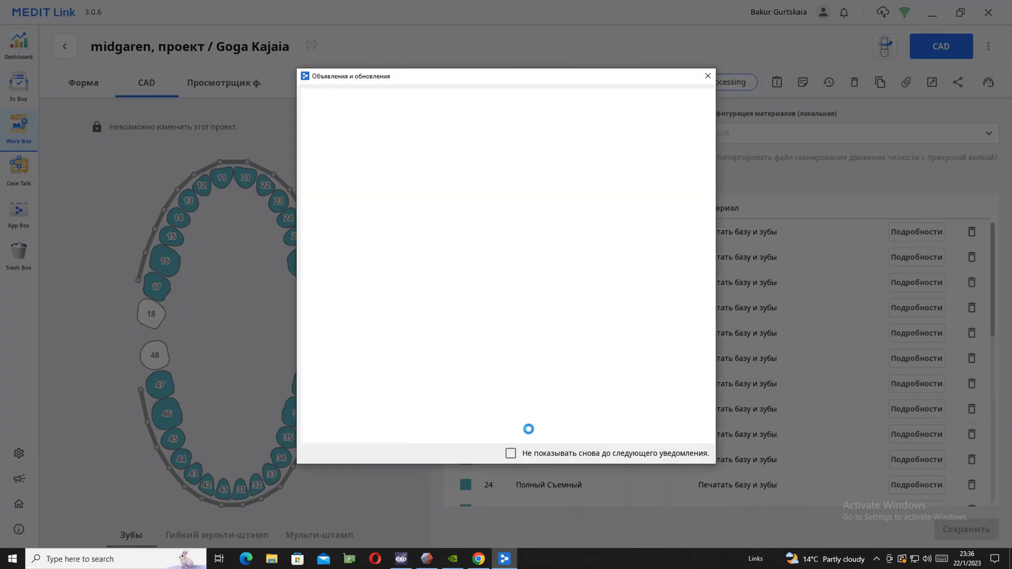
# Dismiss the announcements until the next notification and switch to MEDIT Scan for Labs, answering No to the scanning prompt
pyautogui.click(510, 453)
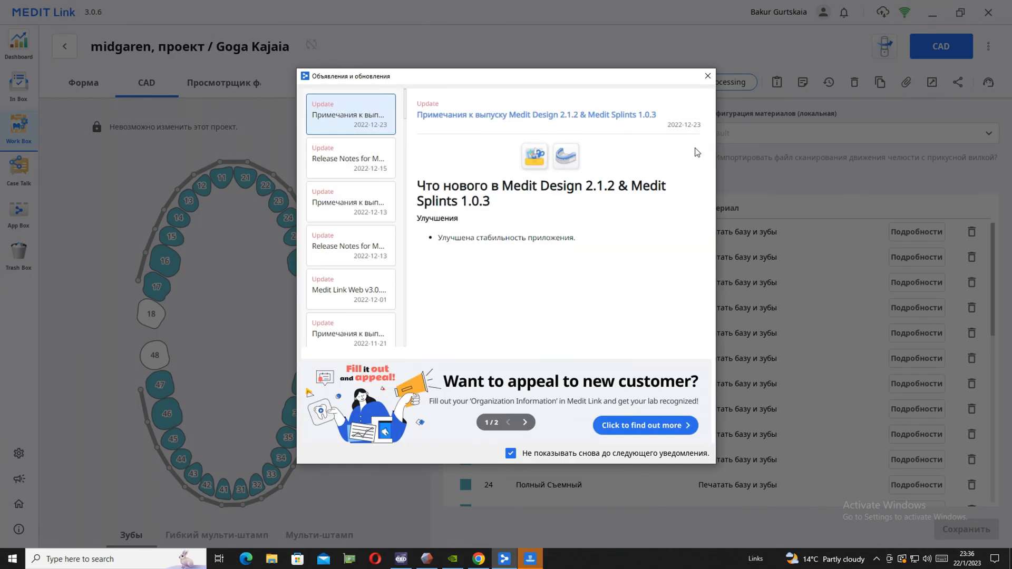
pyautogui.click(708, 76)
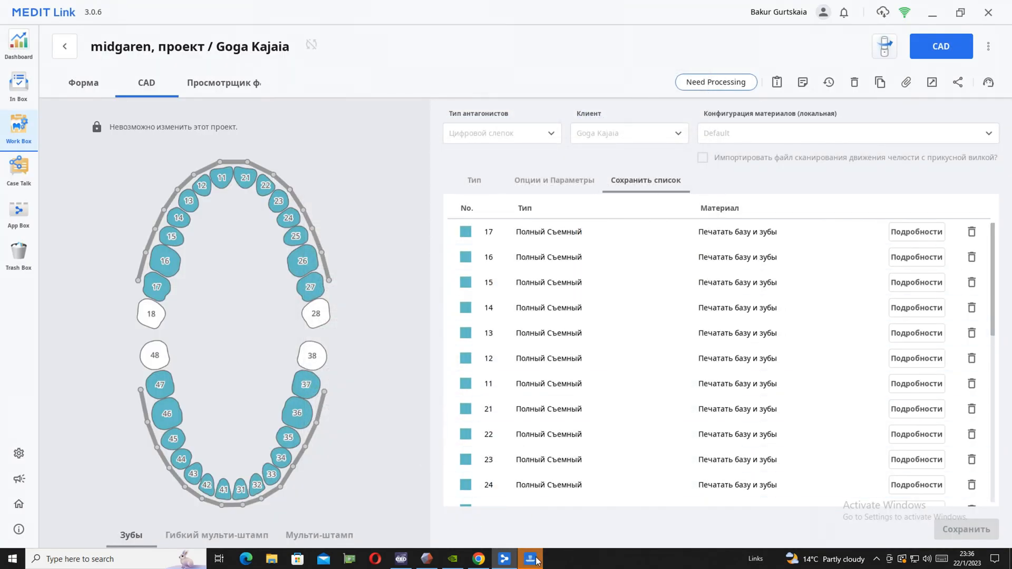
pyautogui.click(530, 559)
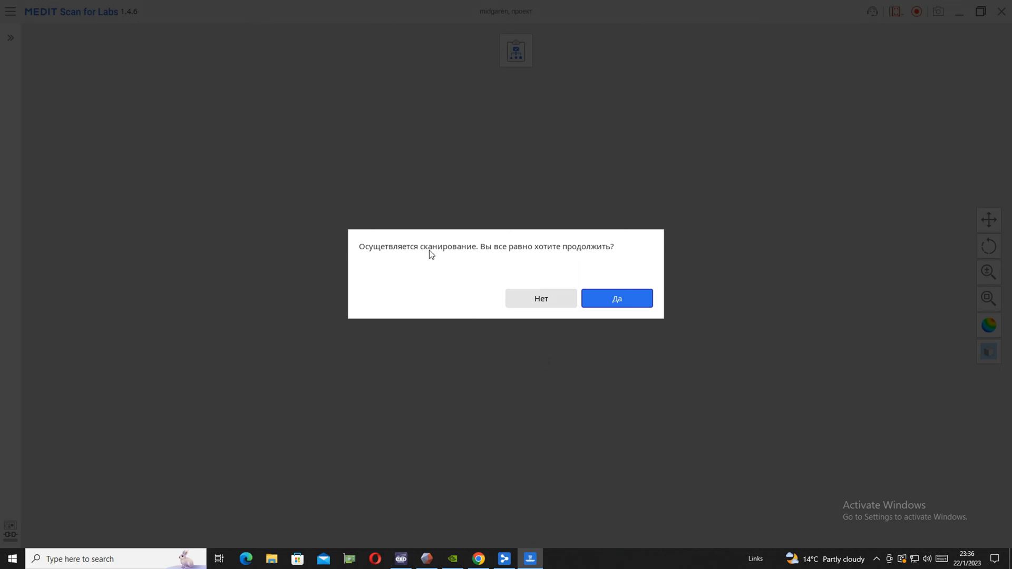
pyautogui.click(548, 299)
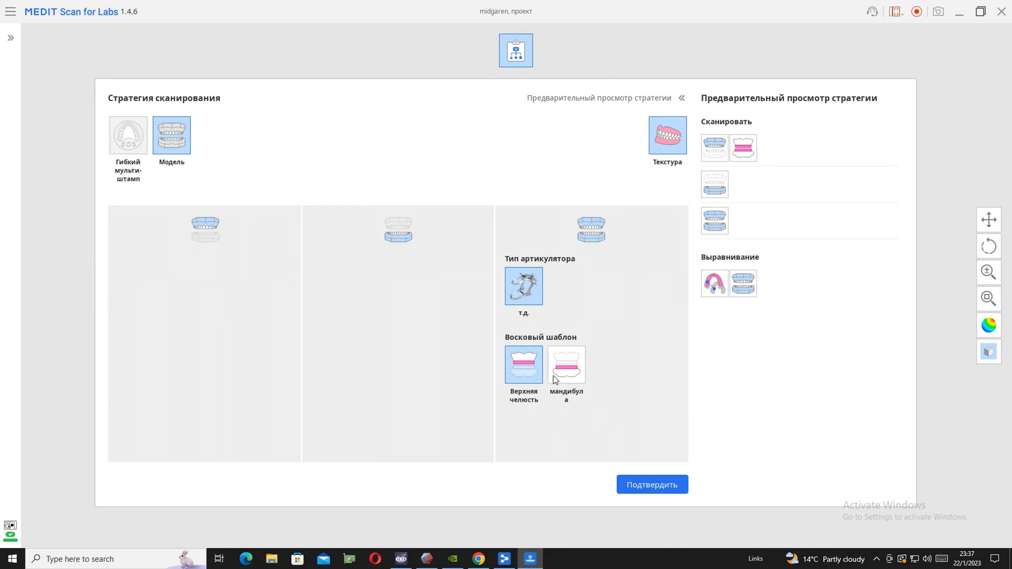
# Confirm the textured model scan strategy with the maxilla wax pattern and run the main scan of the upper arch
pyautogui.click(653, 485)
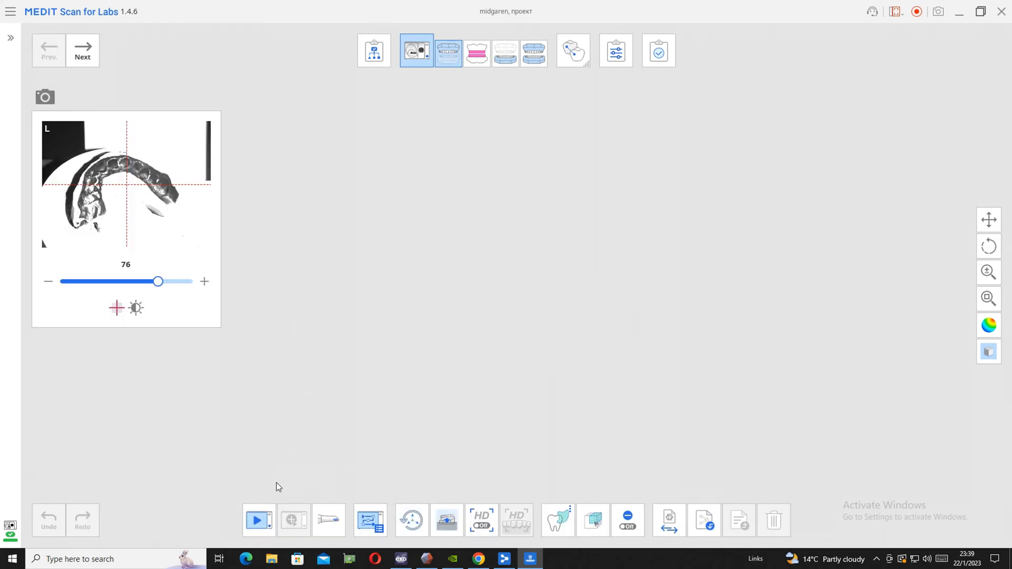
pyautogui.click(258, 520)
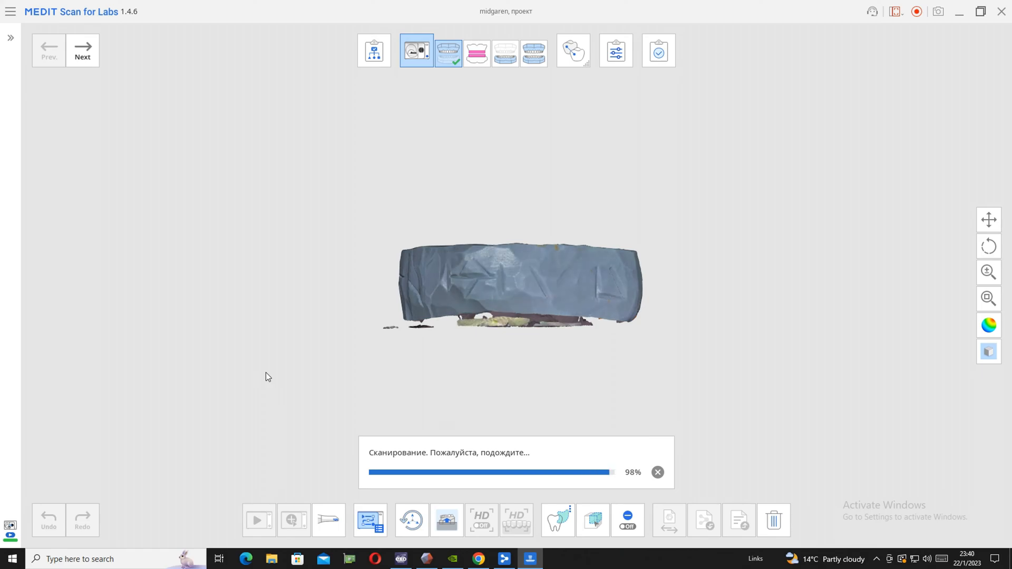
# Select the back tooth imprints on one arm of the scanned arch and run an additional scan of that area
pyautogui.moveTo(556, 268)
pyautogui.mouseDown(button='right')
pyautogui.moveTo(456, 435)
pyautogui.moveTo(567, 204)
pyautogui.moveTo(592, 293)
pyautogui.moveTo(650, 225)
pyautogui.moveTo(599, 283)
pyautogui.mouseUp(button='right')
pyautogui.moveTo(493, 178)
pyautogui.mouseDown()
pyautogui.moveTo(482, 220)
pyautogui.moveTo(555, 160)
pyautogui.moveTo(533, 137)
pyautogui.moveTo(520, 140)
pyautogui.mouseUp()
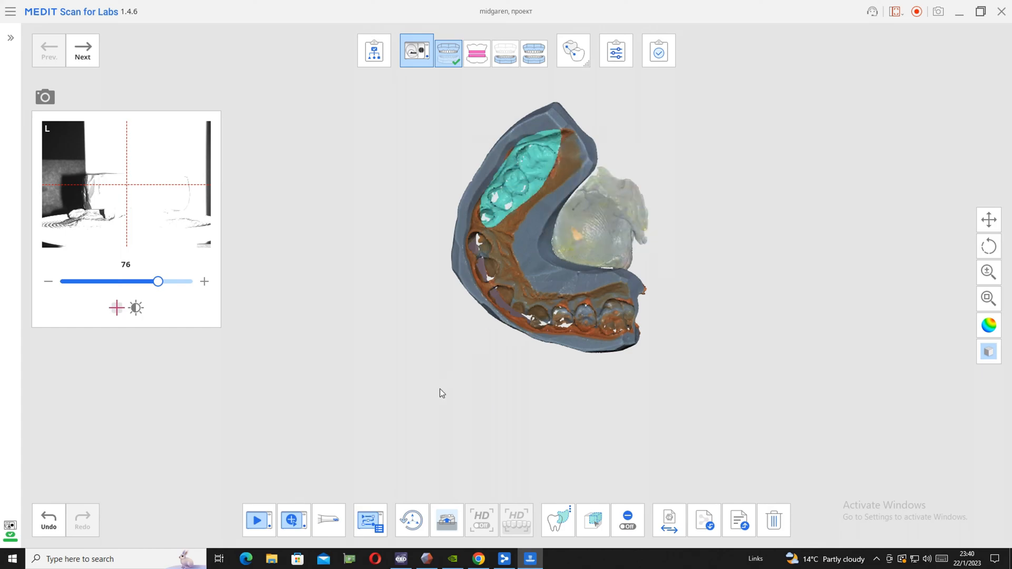
pyautogui.click(293, 521)
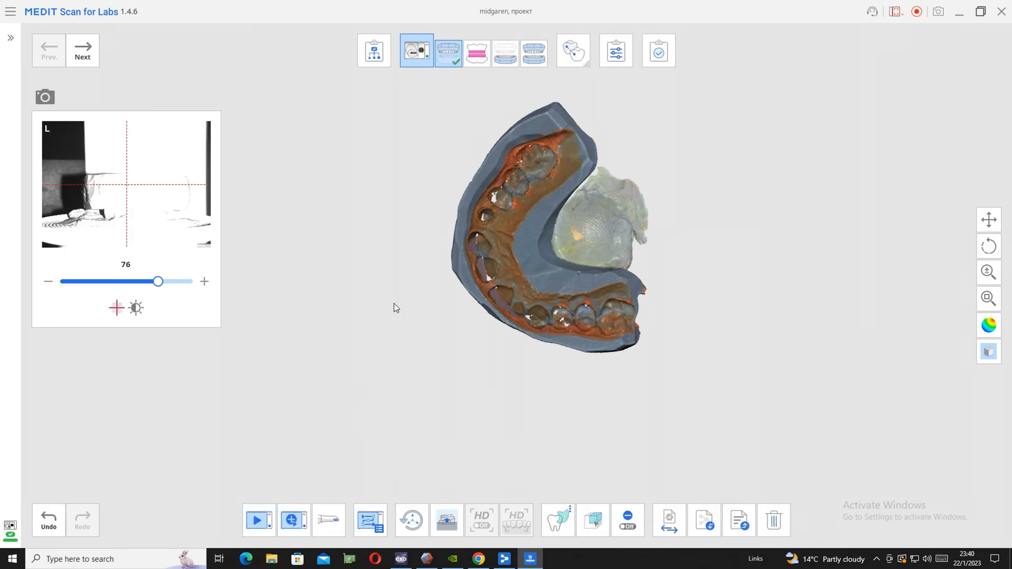
# Run an additional scan of a narrow selected strip across the premolar and molar imprints on one side of the arch
pyautogui.moveTo(306, 369); pyautogui.dragTo(391, 179, button='right')
pyautogui.moveTo(594, 219); pyautogui.dragTo(605, 286, button='right')
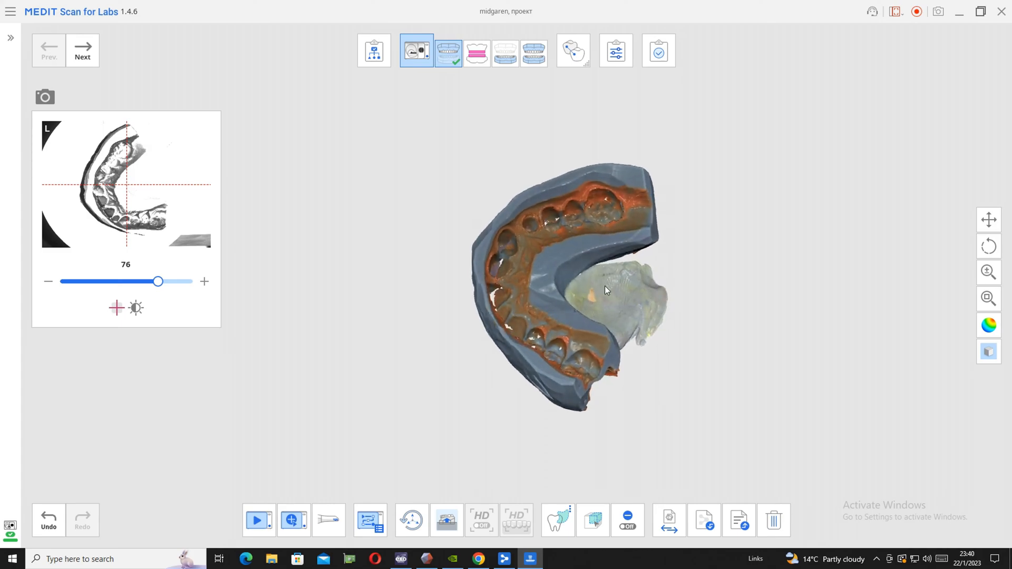
pyautogui.moveTo(542, 219)
pyautogui.keyDown('shift'); pyautogui.mouseDown()
pyautogui.moveTo(558, 234)
pyautogui.moveTo(614, 186)
pyautogui.mouseUp(); pyautogui.keyUp('shift')
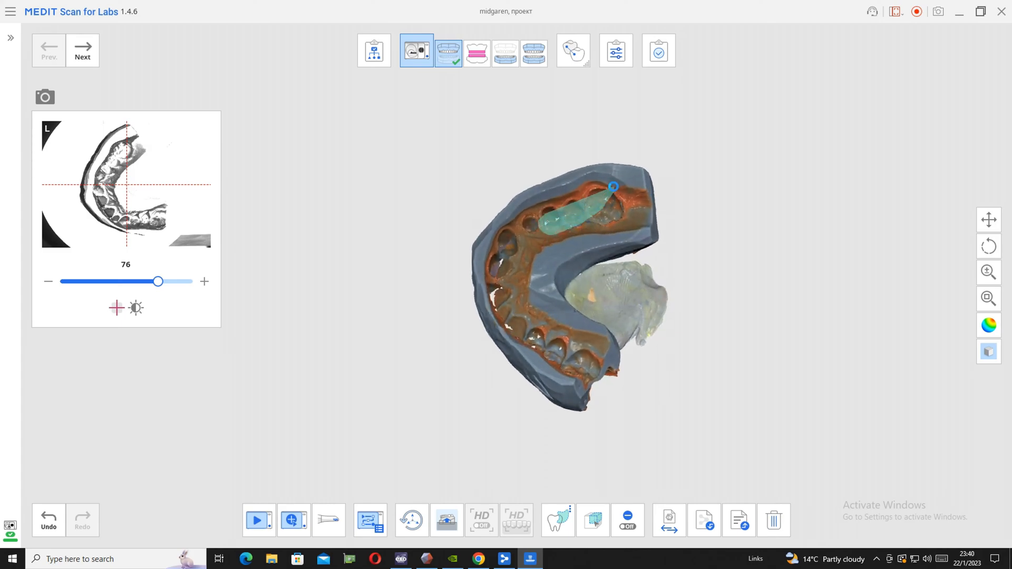
pyautogui.click(294, 521)
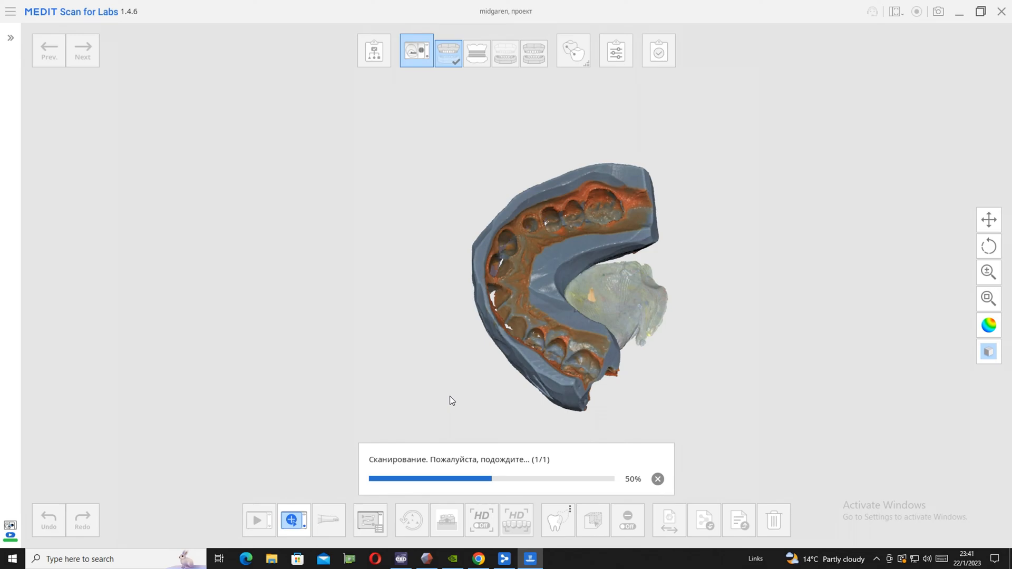
# Select the outer wall of the front tooth imprints where holes remain and scan that area additionally
pyautogui.moveTo(713, 417); pyautogui.dragTo(457, 338, button='right')
pyautogui.moveTo(503, 239)
pyautogui.keyDown('shift'); pyautogui.mouseDown()
pyautogui.moveTo(481, 293)
pyautogui.moveTo(487, 319)
pyautogui.moveTo(510, 272)
pyautogui.mouseUp(); pyautogui.keyUp('shift')
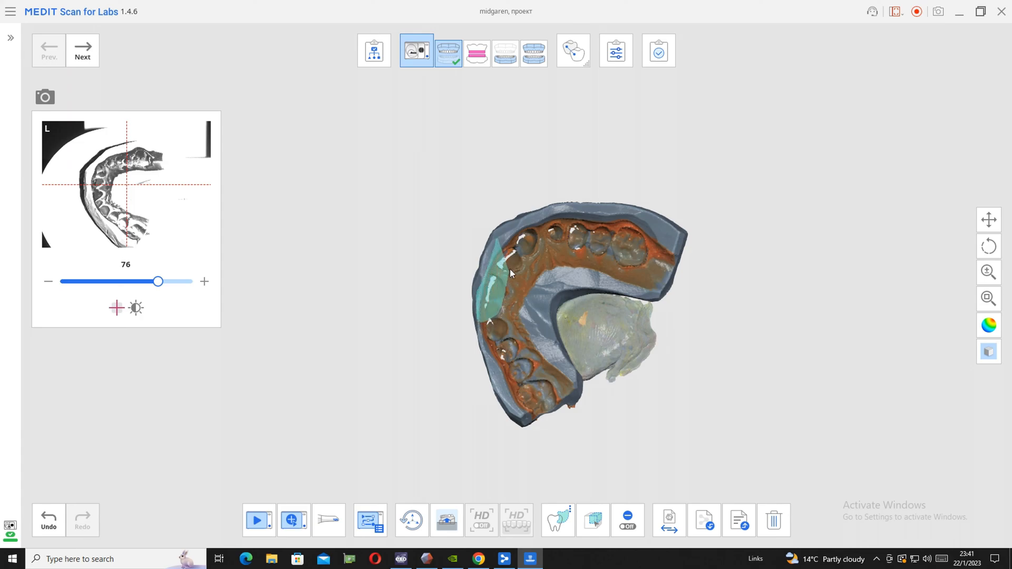
pyautogui.keyDown('shift'); pyautogui.moveTo(530, 221); pyautogui.dragTo(530, 220); pyautogui.keyUp('shift')
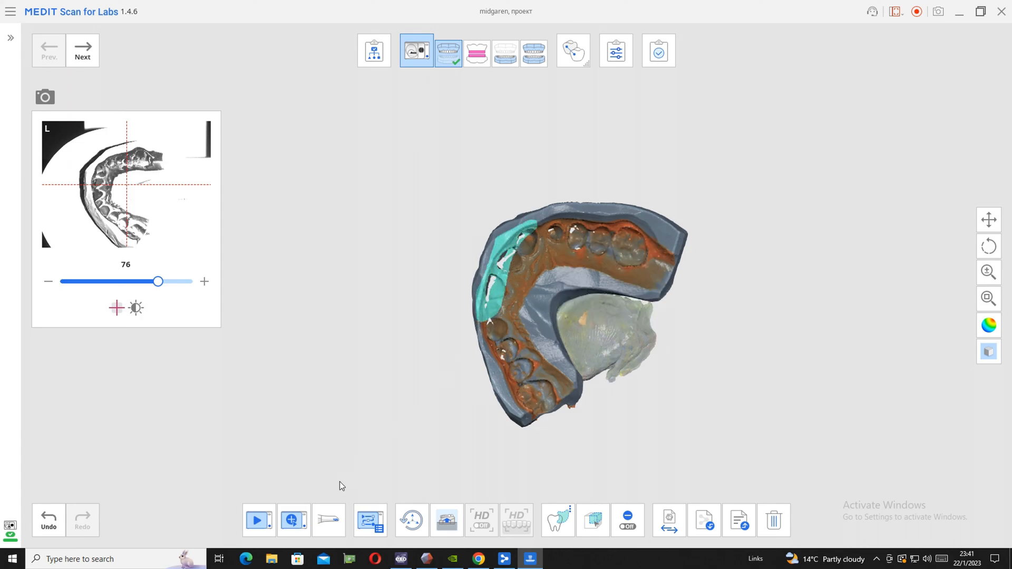
pyautogui.click(291, 521)
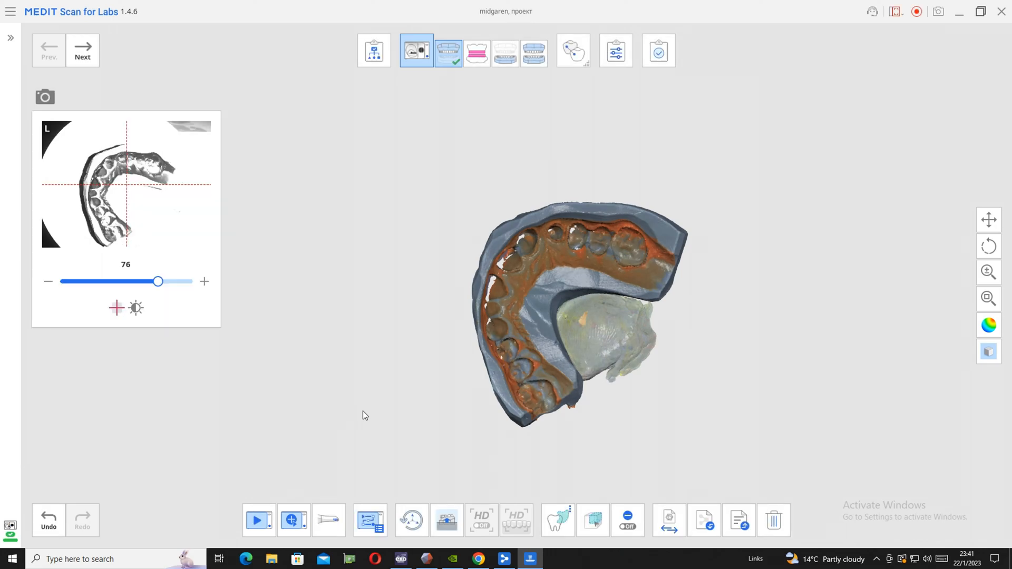
# Mark the two small neighbouring tooth imprints just behind the front teeth and run an additional scan of them
pyautogui.moveTo(307, 453); pyautogui.dragTo(261, 350, button='right')
pyautogui.moveTo(568, 293); pyautogui.dragTo(505, 322, button='right')
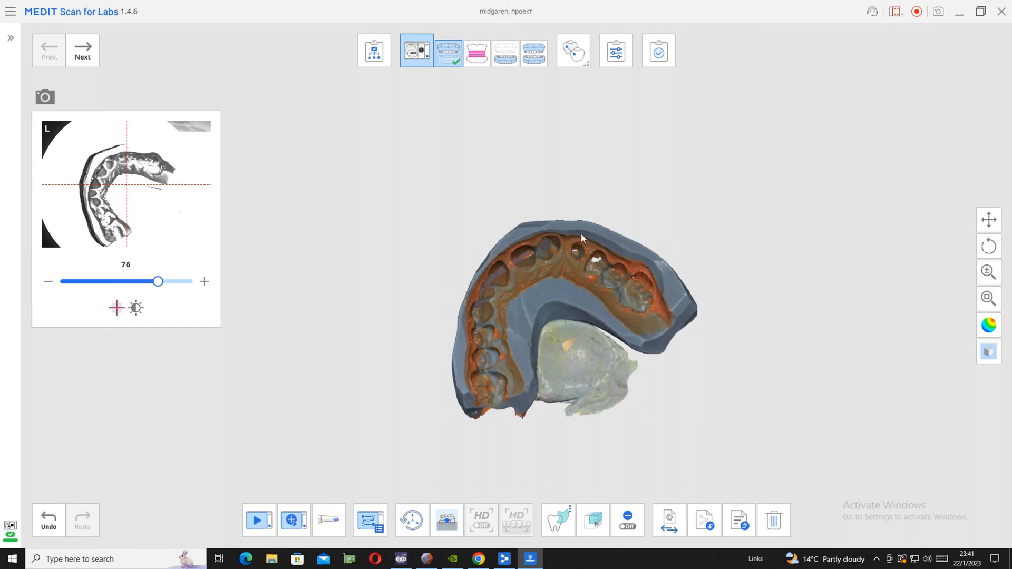
pyautogui.rightClick(613, 256)
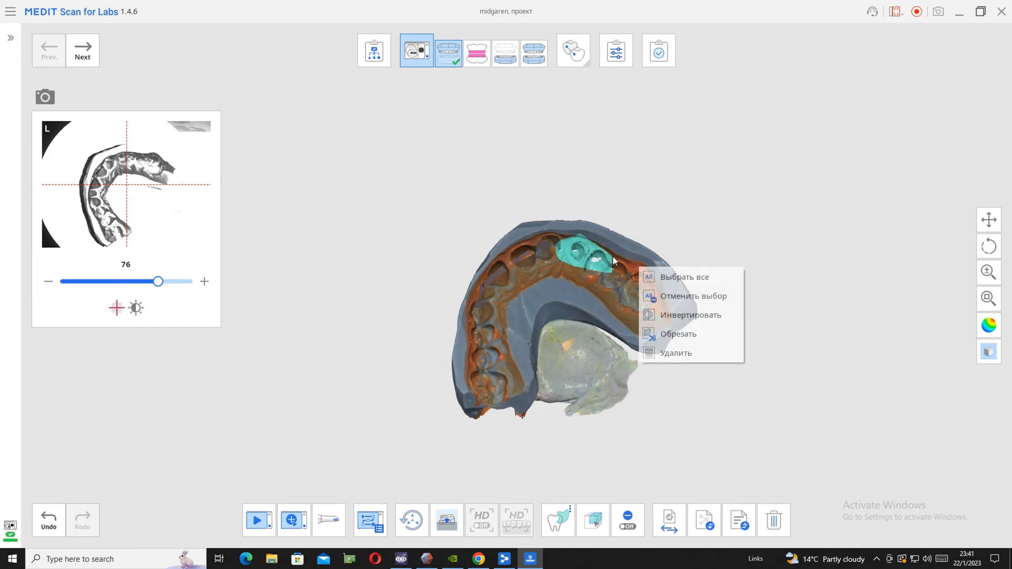
pyautogui.click(659, 332)
pyautogui.click(294, 521)
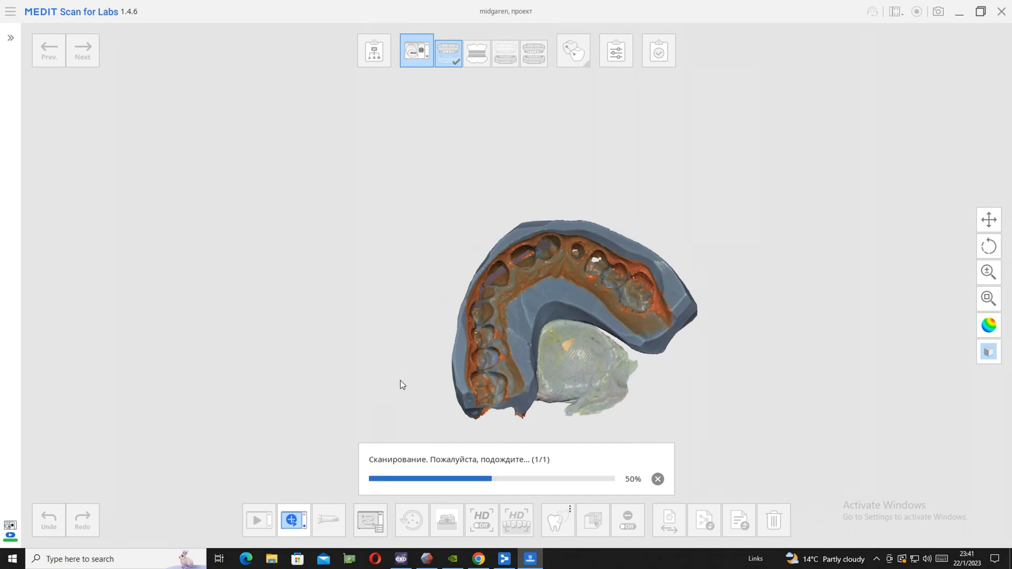
# Mark the row of front tooth imprints along the arch's curve and capture additional scan data for them
pyautogui.moveTo(475, 360); pyautogui.dragTo(534, 304, button='right')
pyautogui.moveTo(490, 250); pyautogui.dragTo(496, 216, button='right')
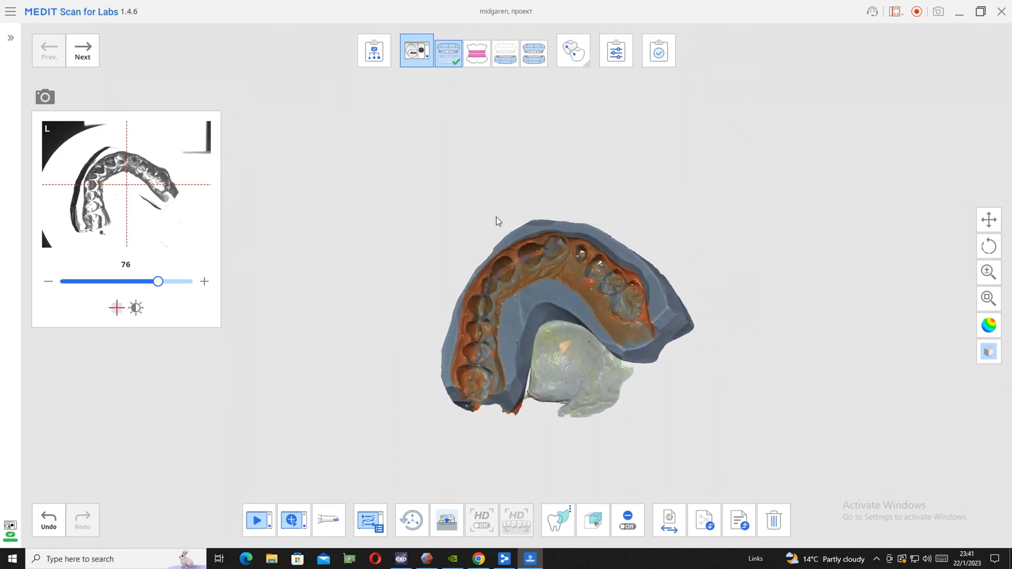
pyautogui.moveTo(500, 254)
pyautogui.mouseDown()
pyautogui.moveTo(479, 277)
pyautogui.moveTo(482, 310)
pyautogui.mouseUp()
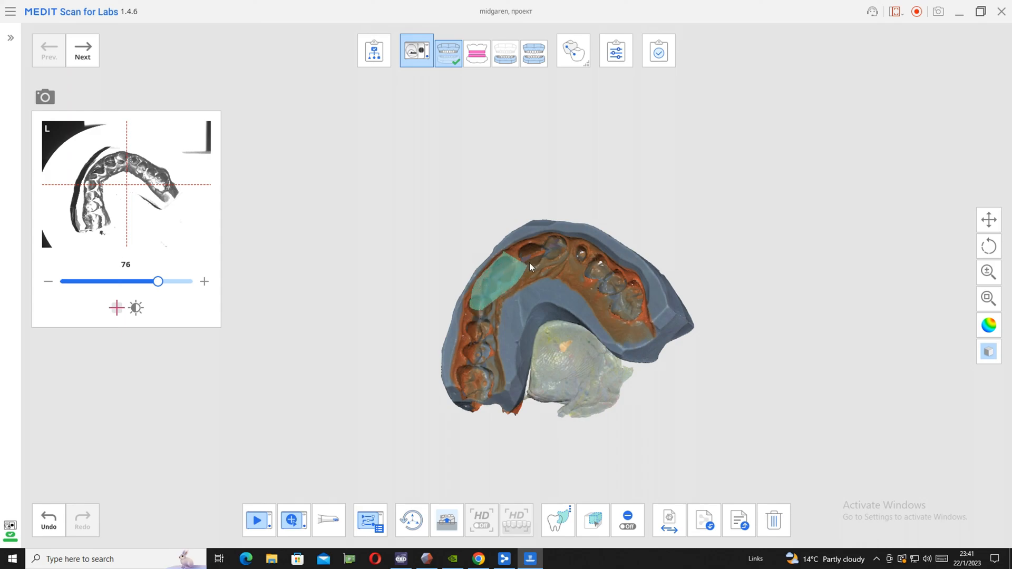
pyautogui.moveTo(544, 237); pyautogui.dragTo(541, 239)
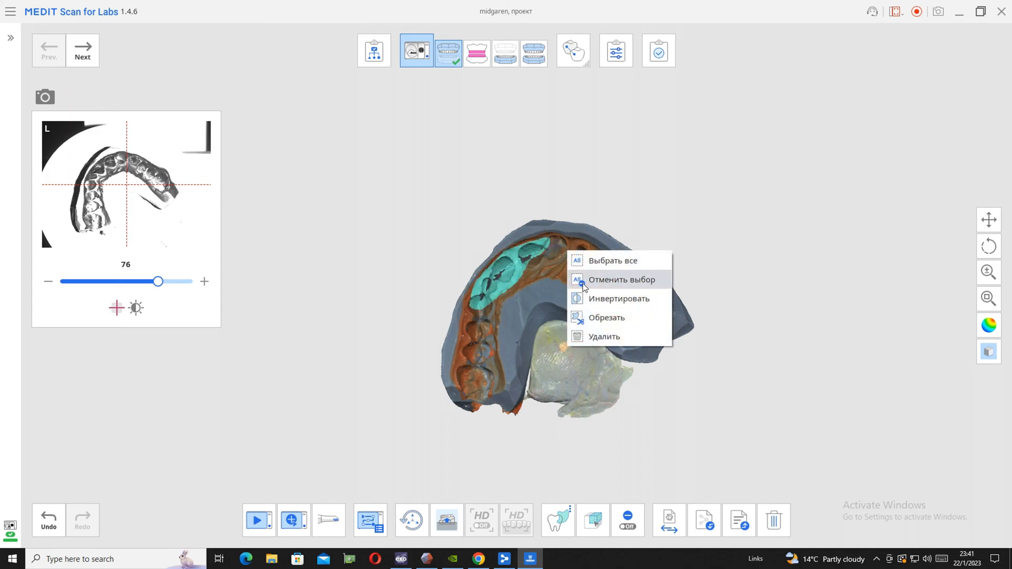
pyautogui.click(286, 522)
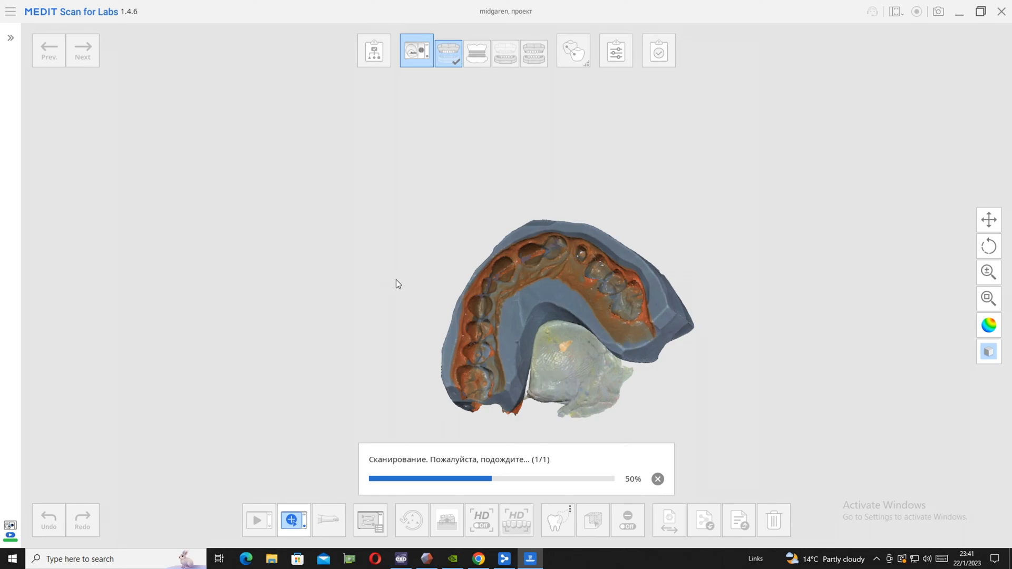
# Run two more additional scans of the front tooth imprints and their rim, marking the area again before each scan
pyautogui.moveTo(483, 308); pyautogui.dragTo(516, 319, button='right')
pyautogui.moveTo(461, 279)
pyautogui.keyDown('shift'); pyautogui.mouseDown()
pyautogui.moveTo(563, 230)
pyautogui.moveTo(559, 213)
pyautogui.mouseUp(); pyautogui.keyUp('shift')
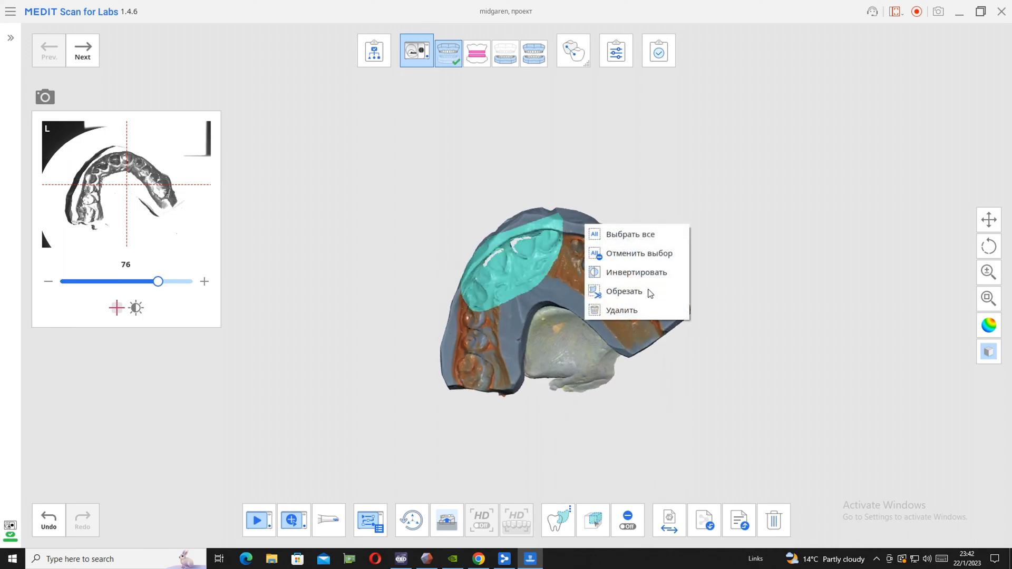
pyautogui.click(289, 521)
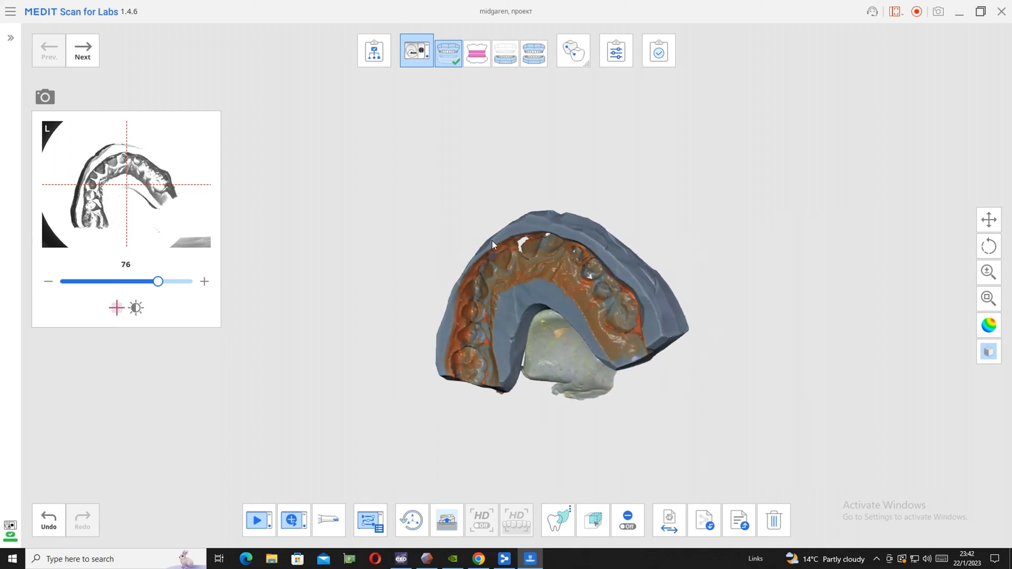
pyautogui.moveTo(491, 246)
pyautogui.keyDown('shift'); pyautogui.mouseDown()
pyautogui.moveTo(467, 269)
pyautogui.moveTo(554, 243)
pyautogui.moveTo(545, 222)
pyautogui.mouseUp(); pyautogui.keyUp('shift')
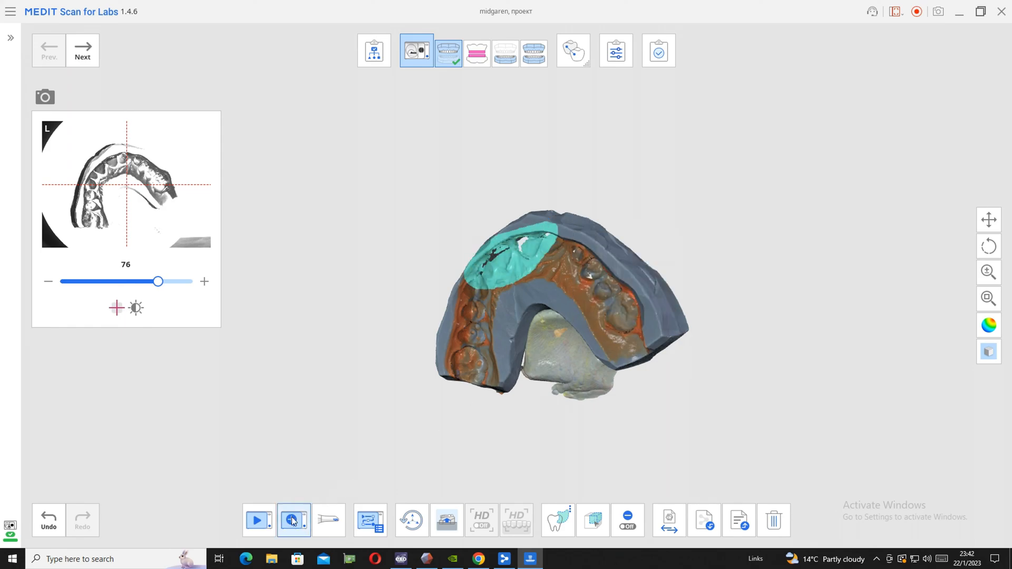
pyautogui.click(293, 520)
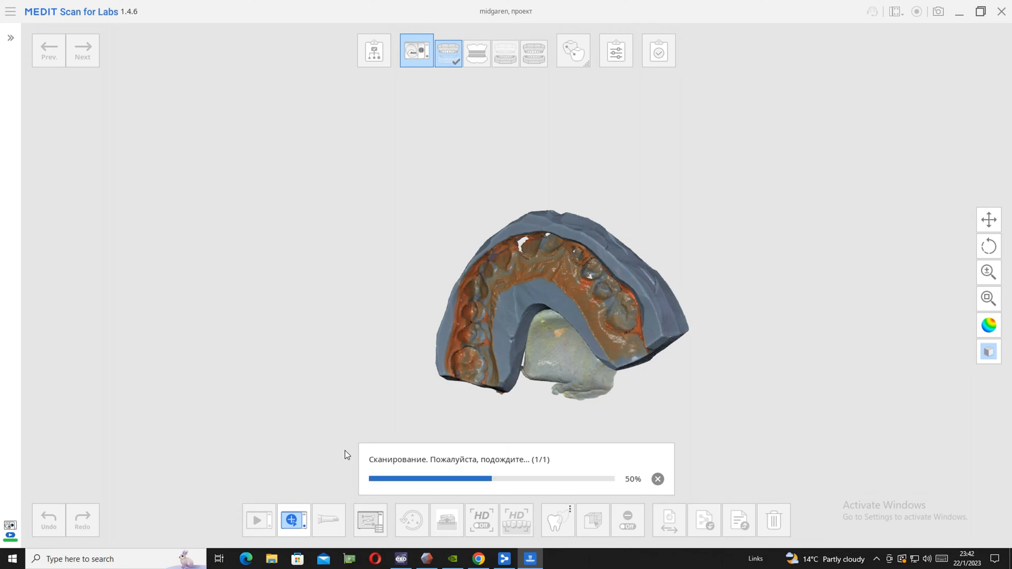
# Reselect the front tooth imprints from a slightly tilted view and add another scan of their walls
pyautogui.moveTo(447, 266); pyautogui.dragTo(400, 271, button='right')
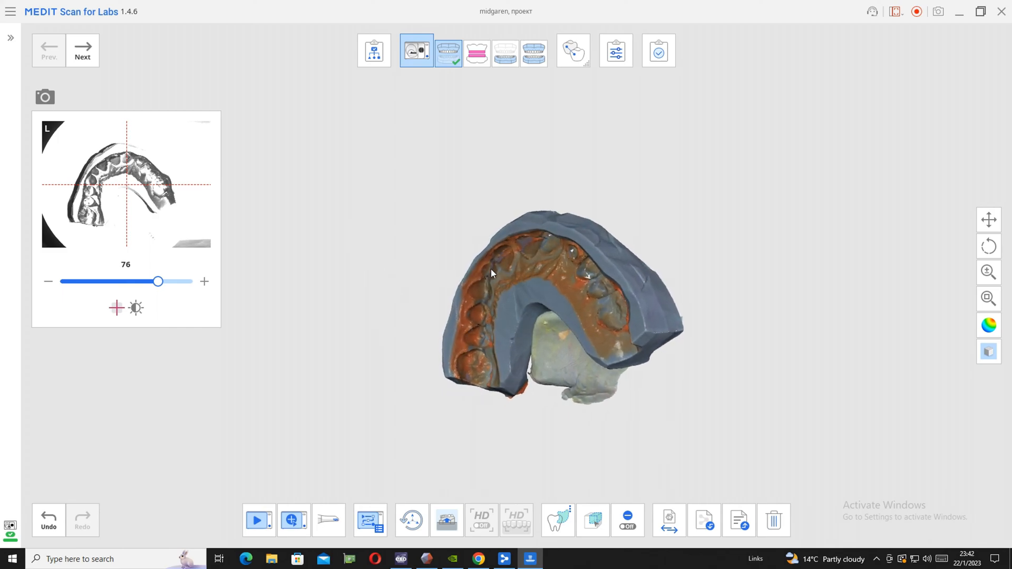
pyautogui.moveTo(488, 272); pyautogui.dragTo(479, 232, button='right')
pyautogui.moveTo(477, 278); pyautogui.dragTo(532, 270)
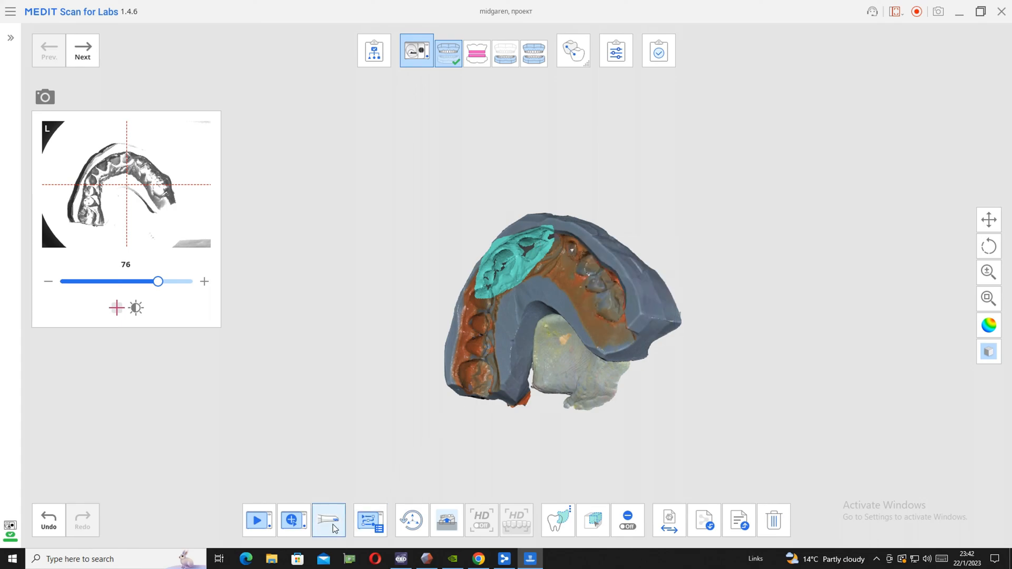
pyautogui.click(290, 522)
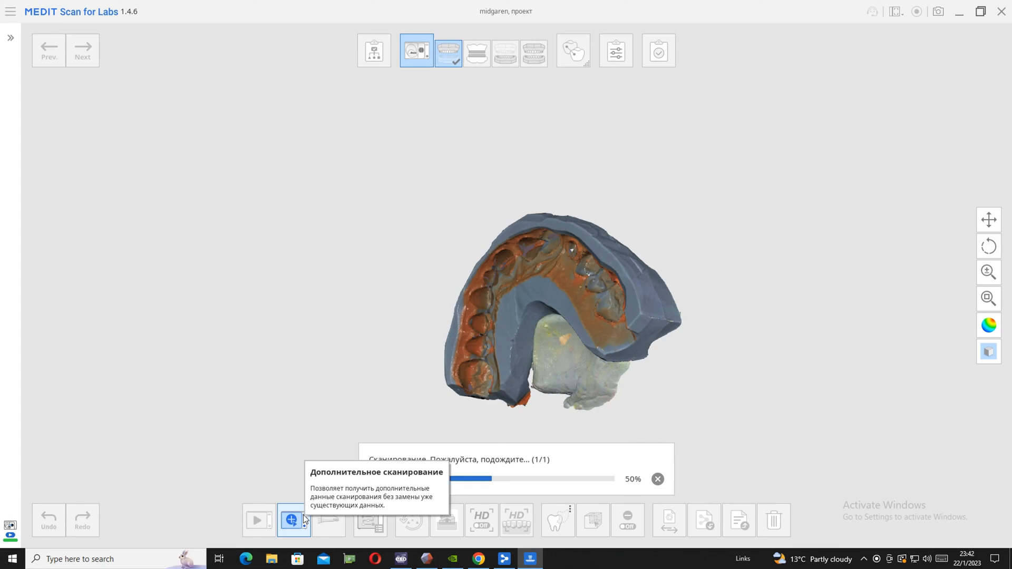
# Turn the arch around and run two additional scans over the remaining holes in the central front tooth imprints
pyautogui.moveTo(560, 364); pyautogui.dragTo(786, 253, button='right')
pyautogui.moveTo(473, 374); pyautogui.dragTo(583, 323, button='right')
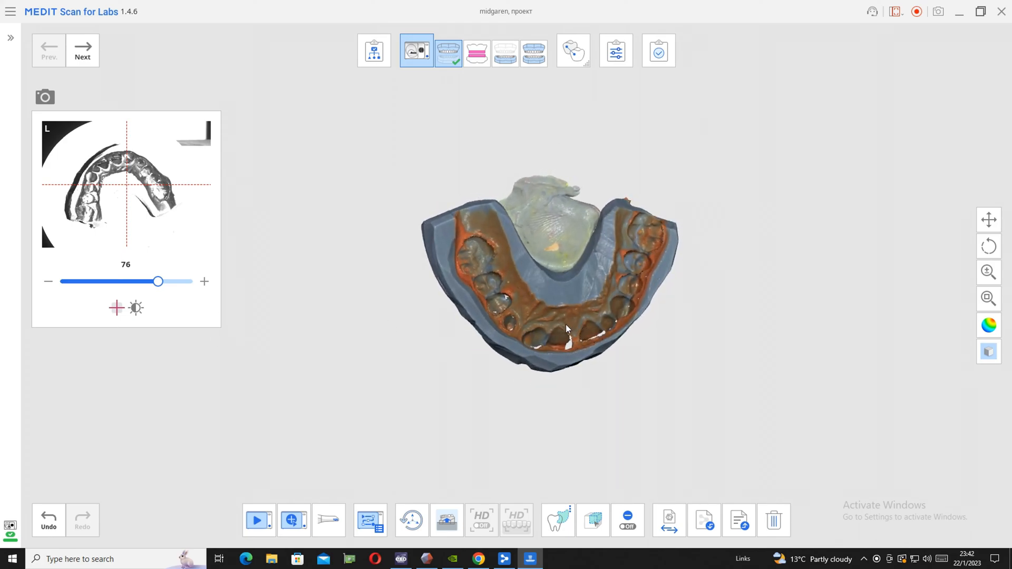
pyautogui.moveTo(507, 337)
pyautogui.mouseDown()
pyautogui.moveTo(554, 345)
pyautogui.moveTo(624, 337)
pyautogui.moveTo(596, 312)
pyautogui.moveTo(582, 323)
pyautogui.mouseUp()
pyautogui.click(292, 520)
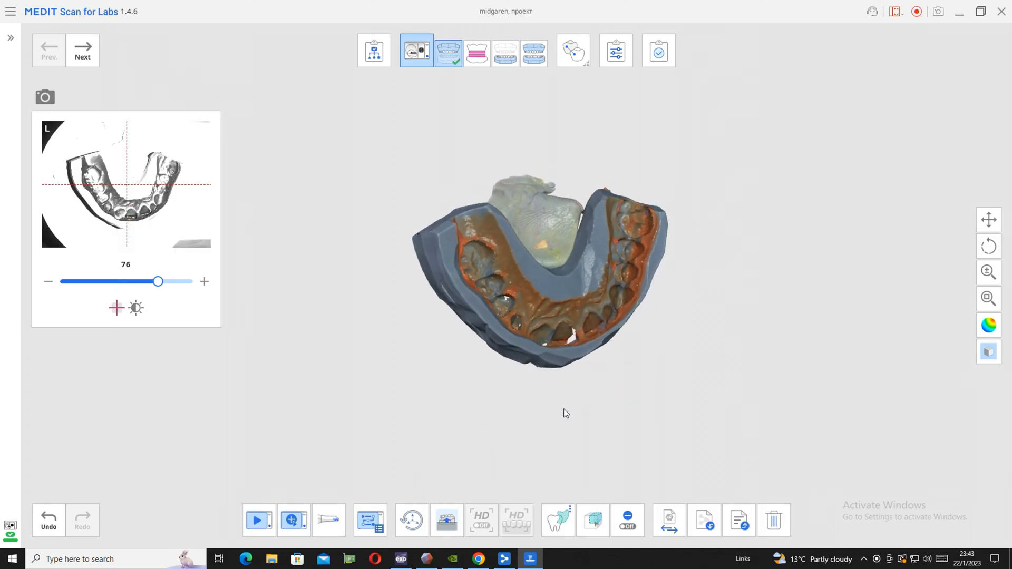
pyautogui.moveTo(549, 334)
pyautogui.keyDown('shift'); pyautogui.mouseDown()
pyautogui.moveTo(558, 351)
pyautogui.moveTo(591, 337)
pyautogui.moveTo(590, 314)
pyautogui.moveTo(577, 316)
pyautogui.mouseUp(); pyautogui.keyUp('shift')
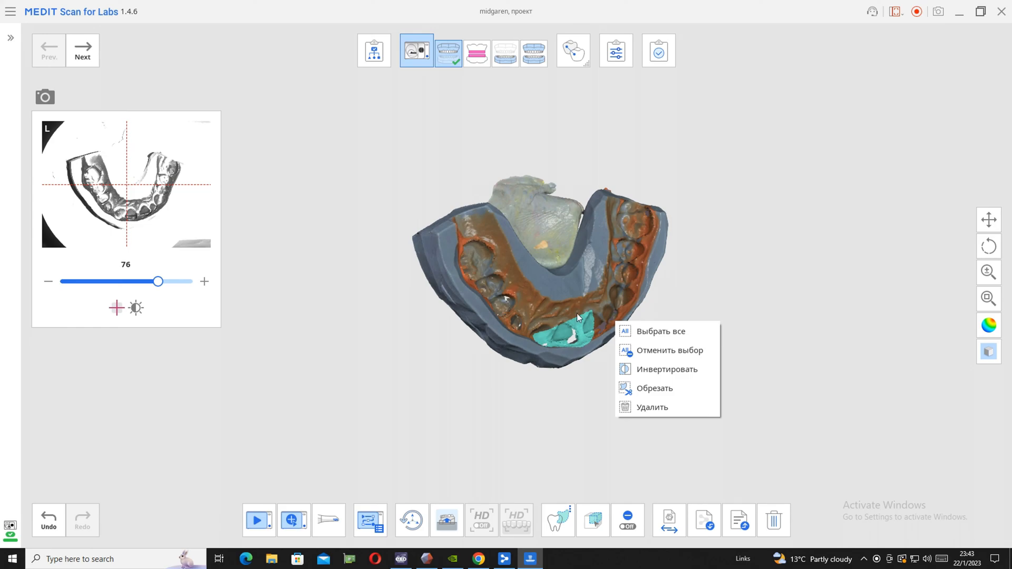
pyautogui.click(290, 509)
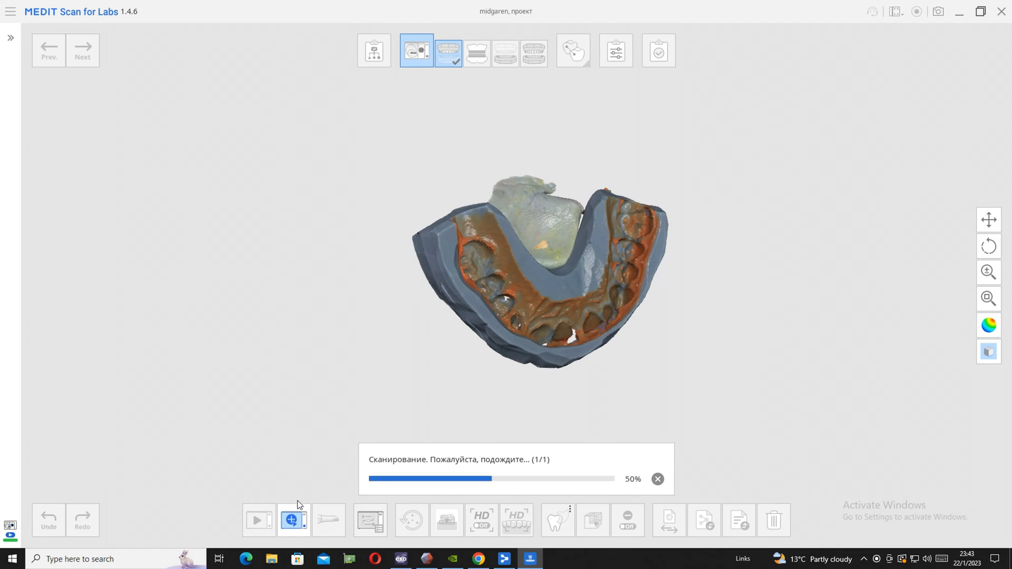
# Try another additional scan of the small selected patch around the hole in the front tooth imprints
pyautogui.moveTo(342, 472); pyautogui.dragTo(488, 492, button='right')
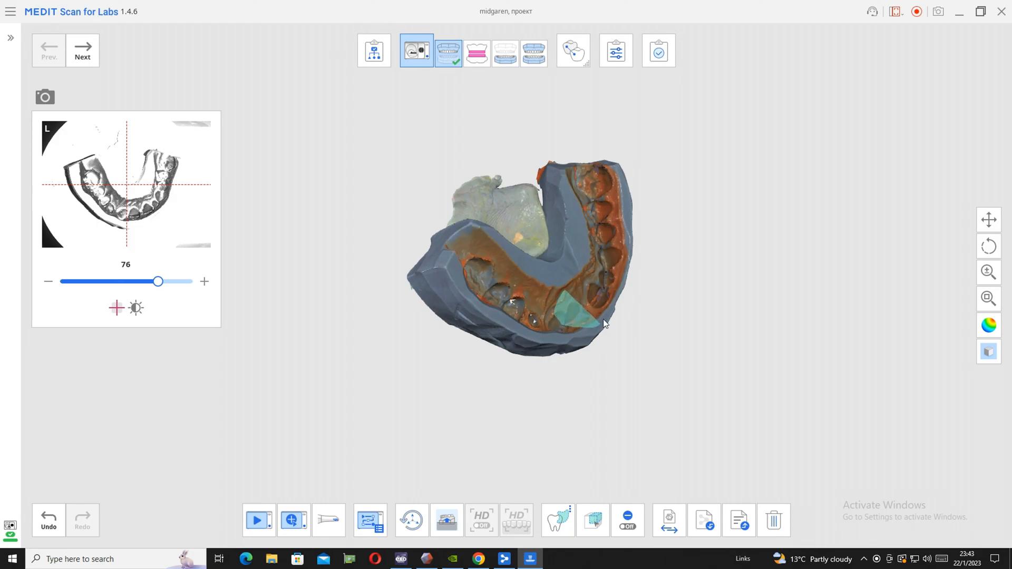
pyautogui.moveTo(513, 364)
pyautogui.mouseDown(button='right')
pyautogui.moveTo(513, 355)
pyautogui.moveTo(521, 362)
pyautogui.mouseUp(button='right')
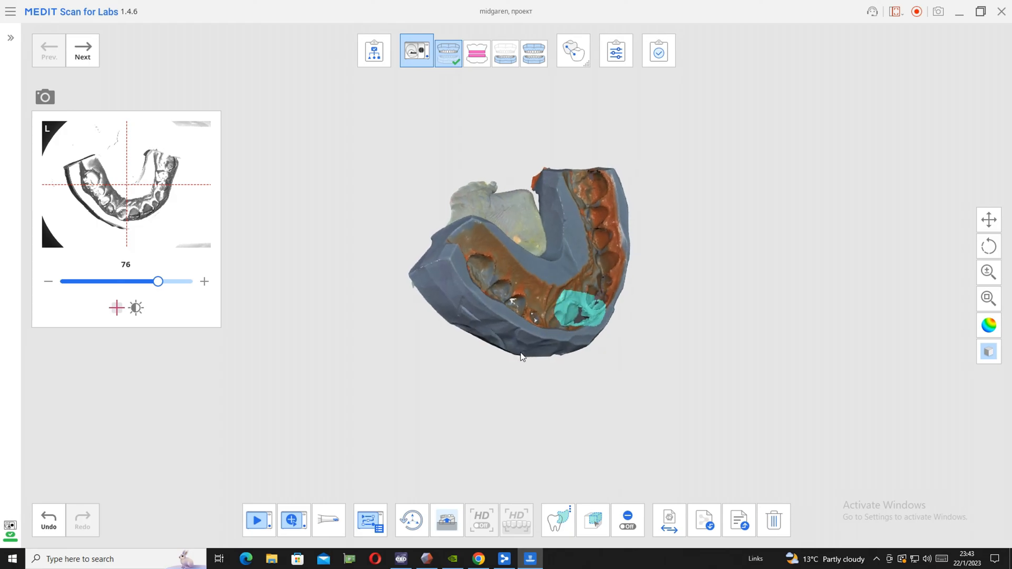
pyautogui.click(290, 520)
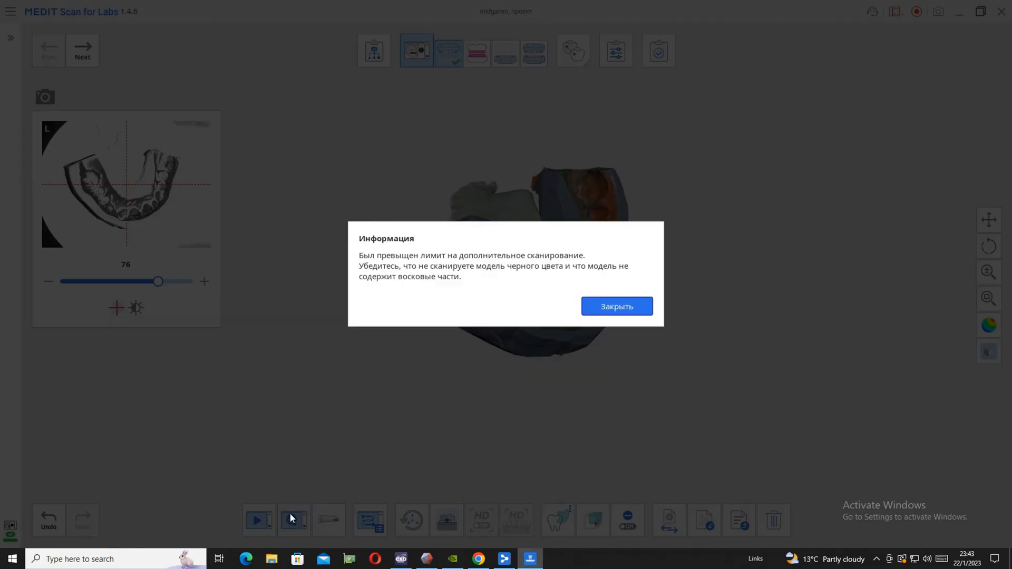
# Close the scan limit notice, mark the small patch around the hole in the front tooth imprints again and run an additional scan
pyautogui.click(606, 307)
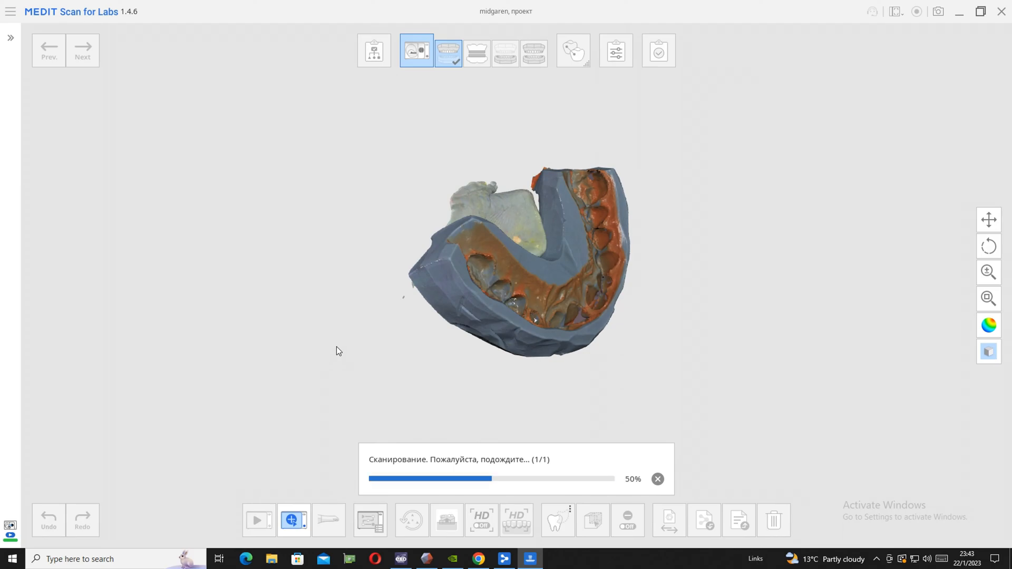
pyautogui.moveTo(520, 321); pyautogui.dragTo(395, 397, button='right')
pyautogui.moveTo(555, 390); pyautogui.dragTo(617, 364, button='right')
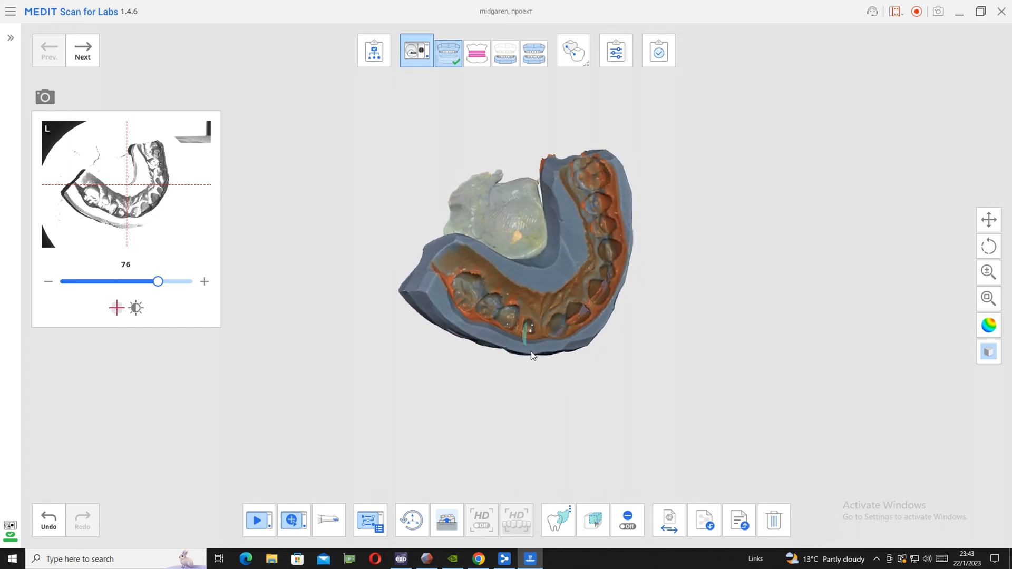
pyautogui.click(290, 521)
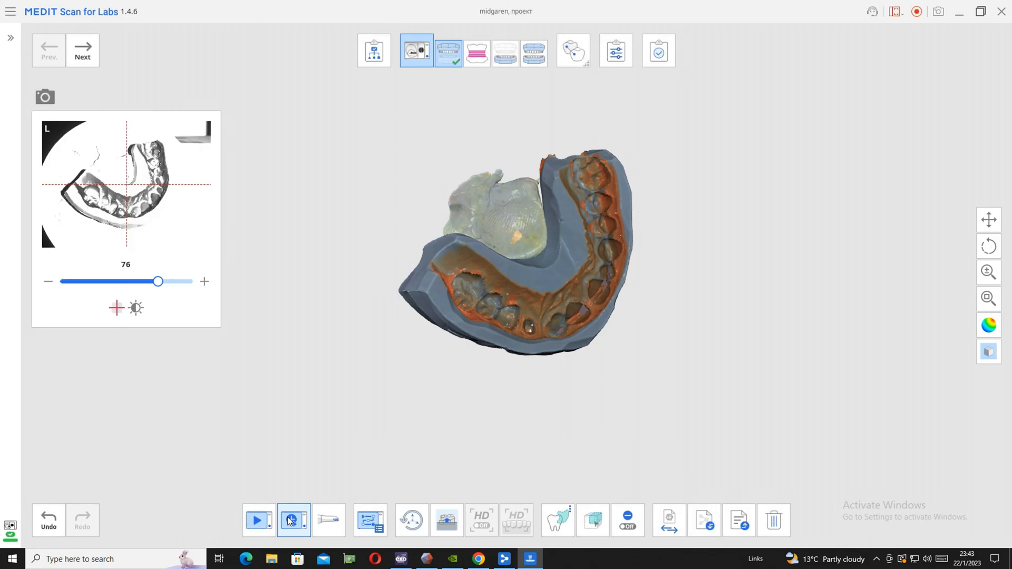
# Scan the bite stage, skip the mandible base, and scan the stage that combines the upper and lower arches
pyautogui.click(82, 50)
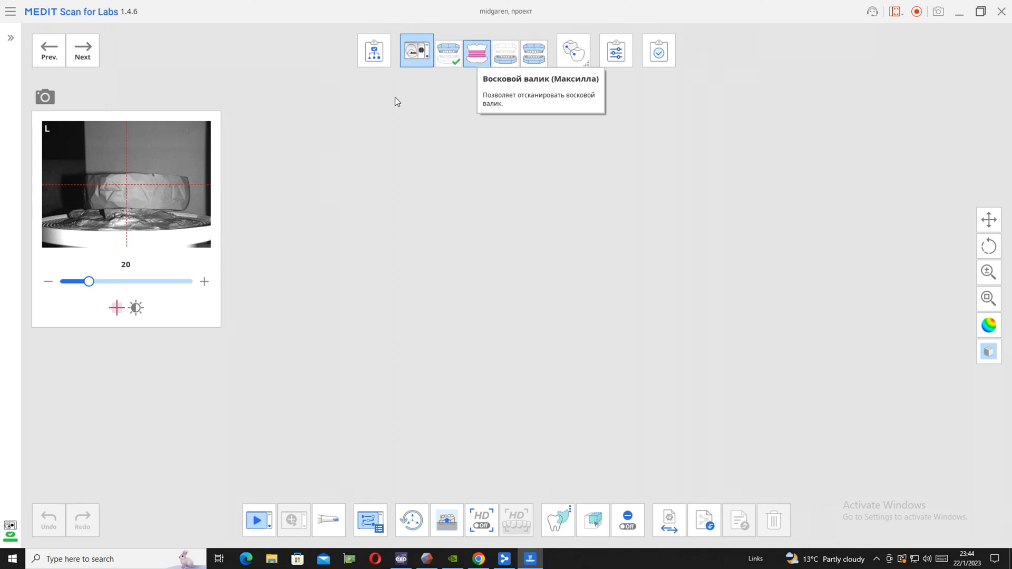
pyautogui.click(83, 51)
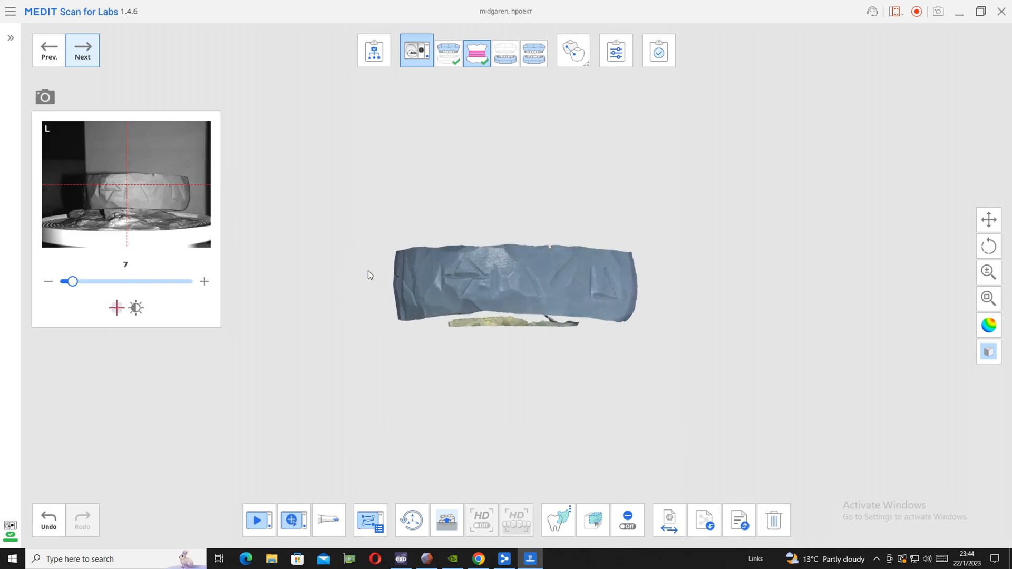
pyautogui.click(90, 62)
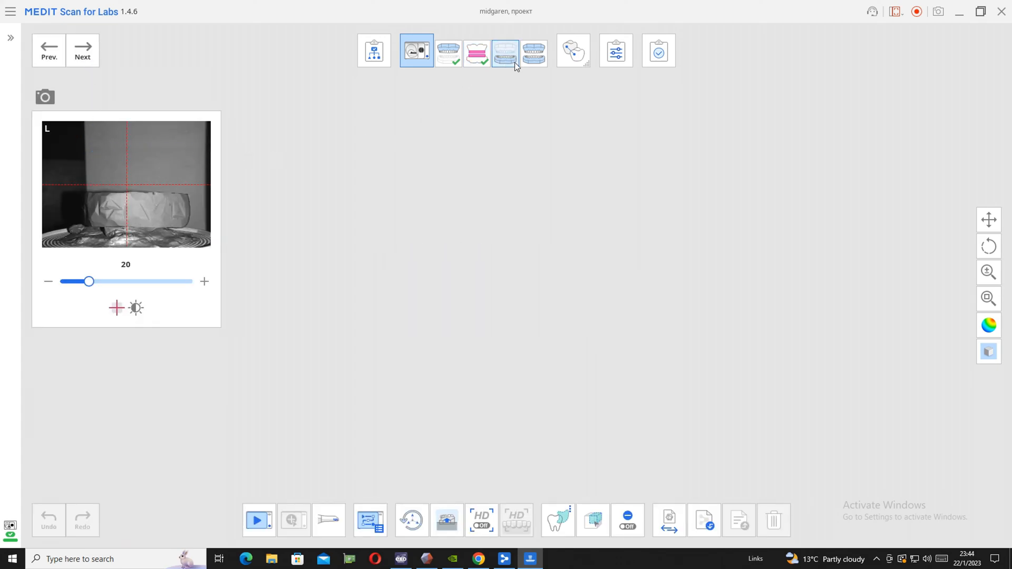
pyautogui.click(534, 58)
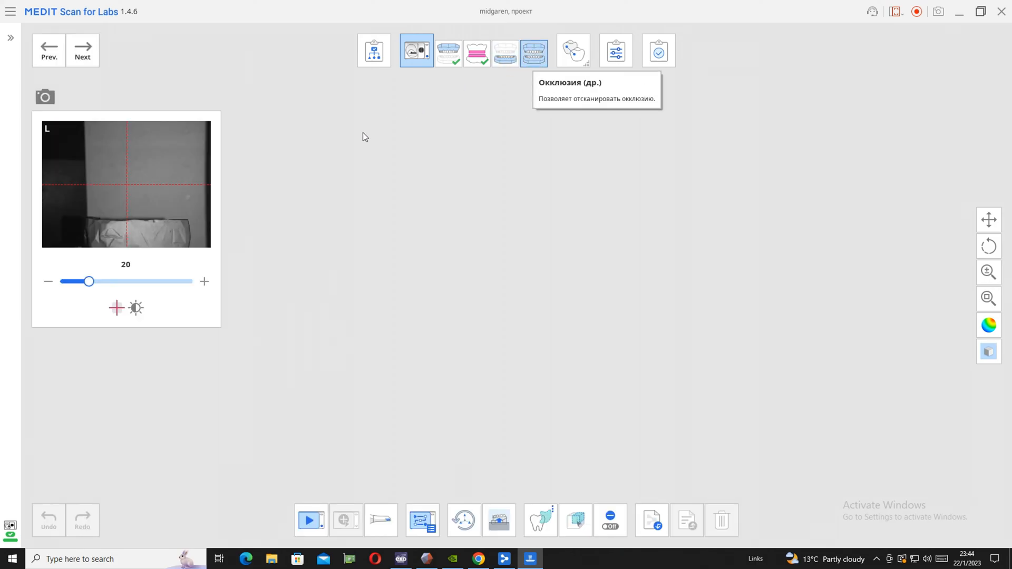
pyautogui.click(84, 58)
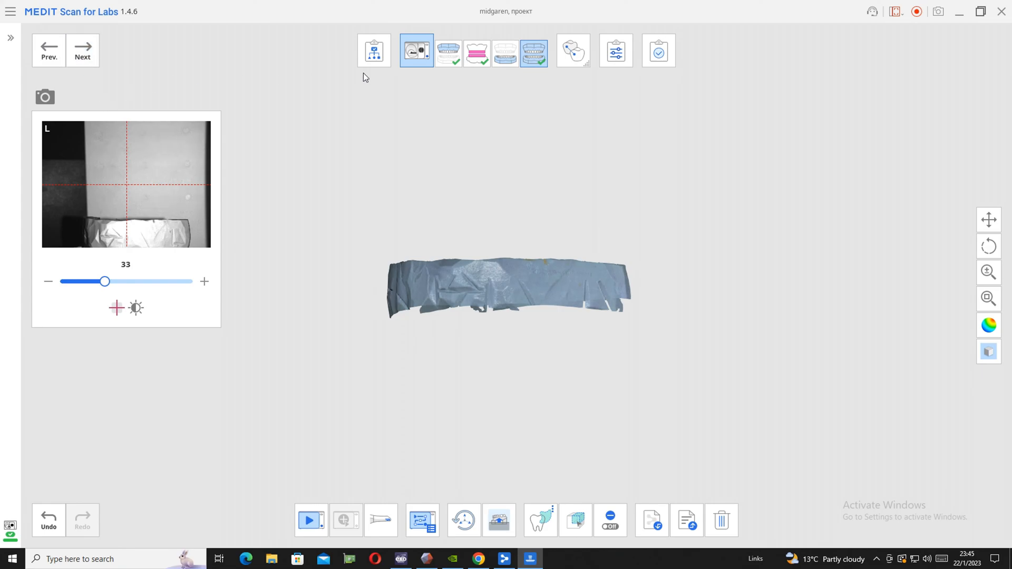
# Go back to the mandible base stage, accept the proposed scan area and scan the impression with brightness 73
pyautogui.click(507, 59)
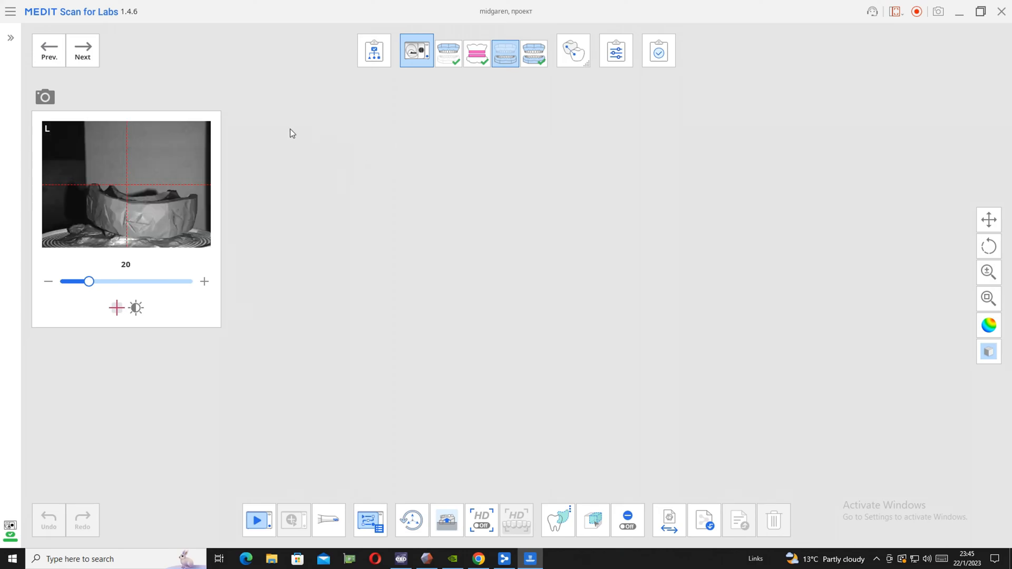
pyautogui.click(80, 55)
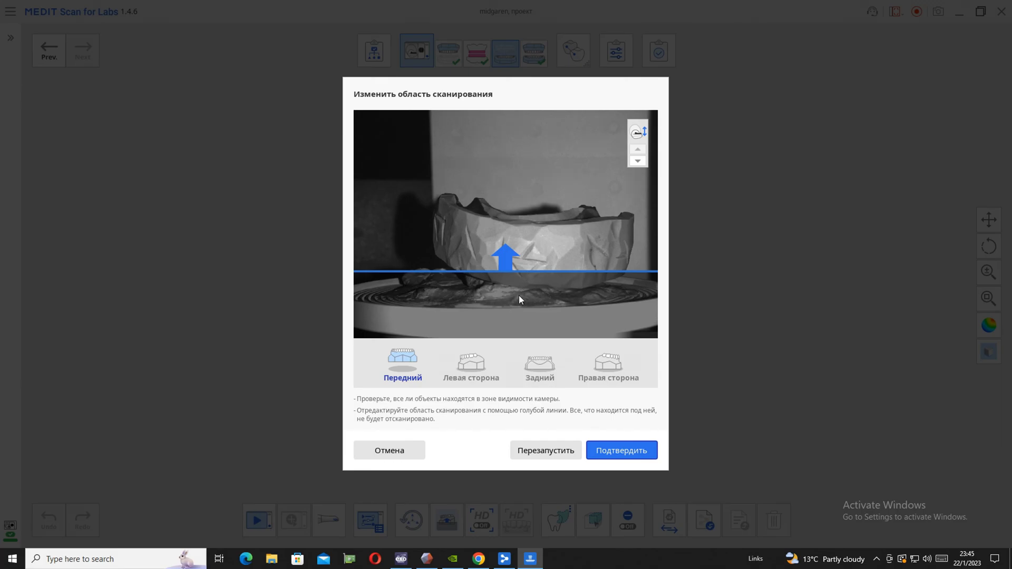
pyautogui.click(622, 451)
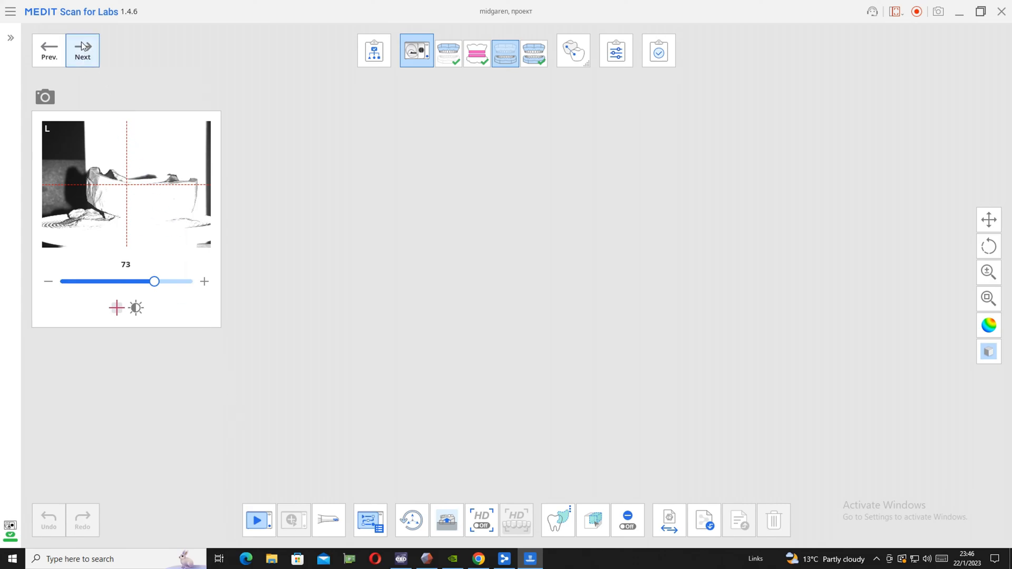
pyautogui.click(83, 53)
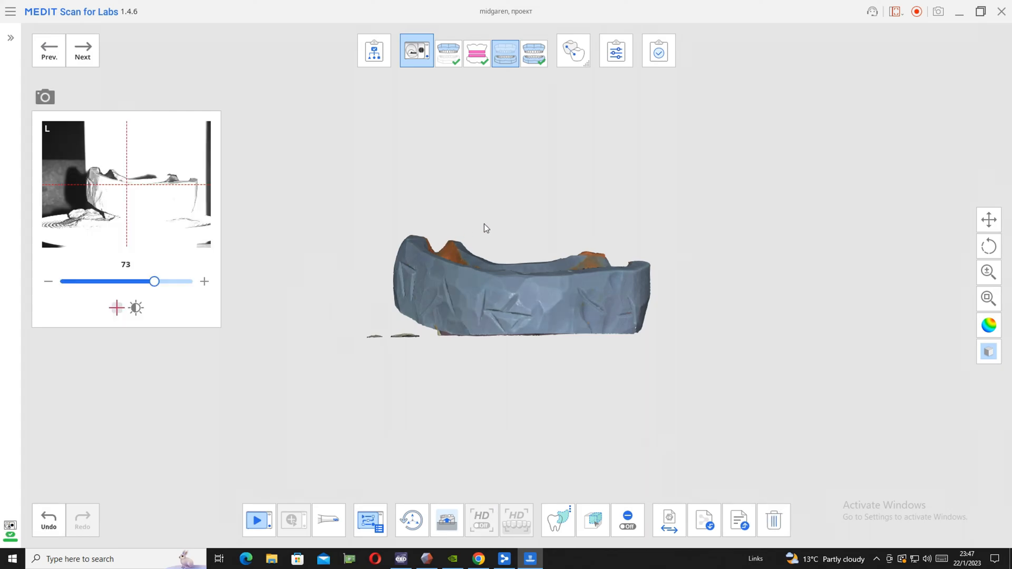
# Run two additional scans of the lower arch's front tooth imprints, marking the whole front first and a narrower band second
pyautogui.moveTo(504, 217); pyautogui.dragTo(738, 211, button='right')
pyautogui.moveTo(454, 266)
pyautogui.mouseDown()
pyautogui.moveTo(463, 312)
pyautogui.moveTo(571, 315)
pyautogui.moveTo(571, 288)
pyautogui.moveTo(498, 252)
pyautogui.moveTo(438, 270)
pyautogui.mouseUp()
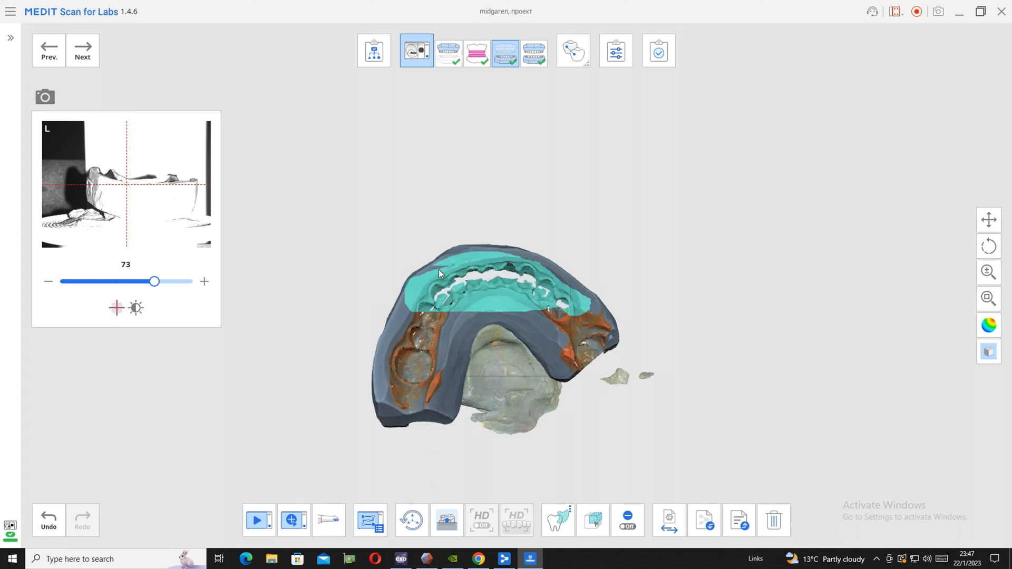
pyautogui.click(292, 520)
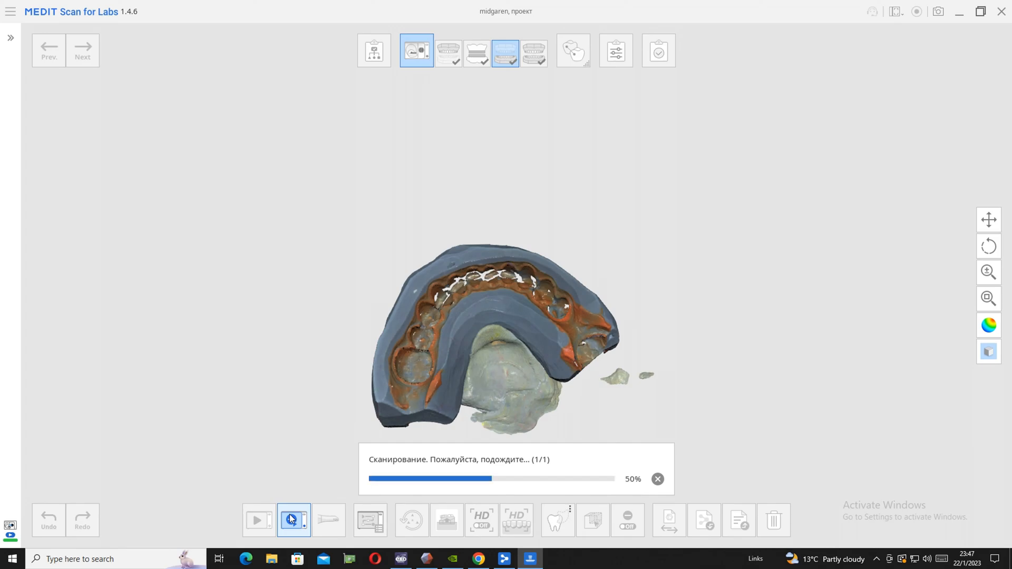
pyautogui.moveTo(418, 300); pyautogui.dragTo(428, 274, button='right')
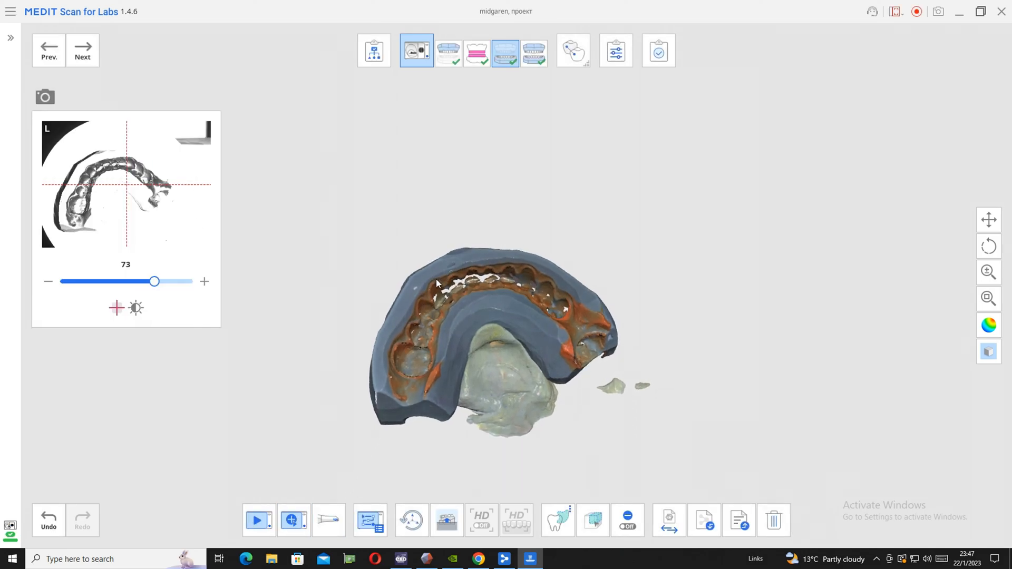
pyautogui.moveTo(499, 284)
pyautogui.mouseDown()
pyautogui.moveTo(530, 258)
pyautogui.moveTo(472, 265)
pyautogui.mouseUp()
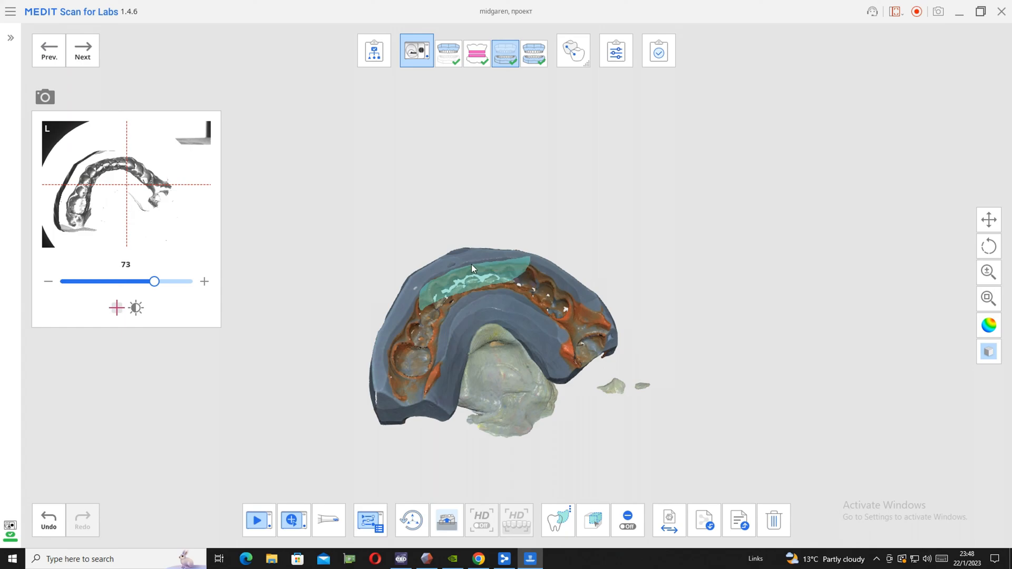
pyautogui.rightClick(465, 288)
pyautogui.click(286, 523)
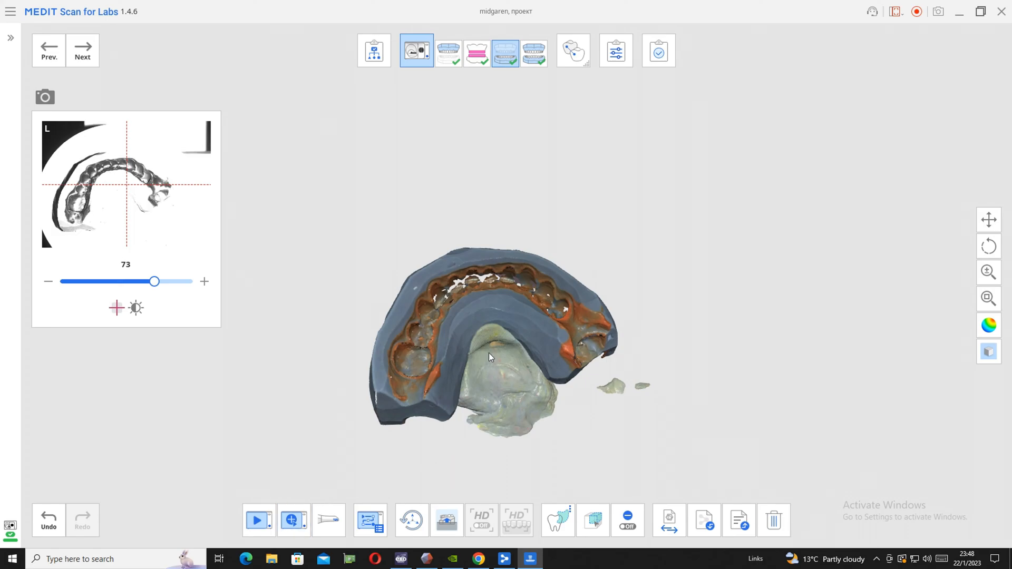
# Mark the lower front tooth imprints from a flatter, tilted view and add another scan of their walls
pyautogui.moveTo(458, 286); pyautogui.dragTo(356, 273, button='right')
pyautogui.moveTo(424, 285); pyautogui.dragTo(459, 259, button='right')
pyautogui.moveTo(509, 297)
pyautogui.mouseDown()
pyautogui.moveTo(538, 275)
pyautogui.moveTo(404, 283)
pyautogui.mouseUp()
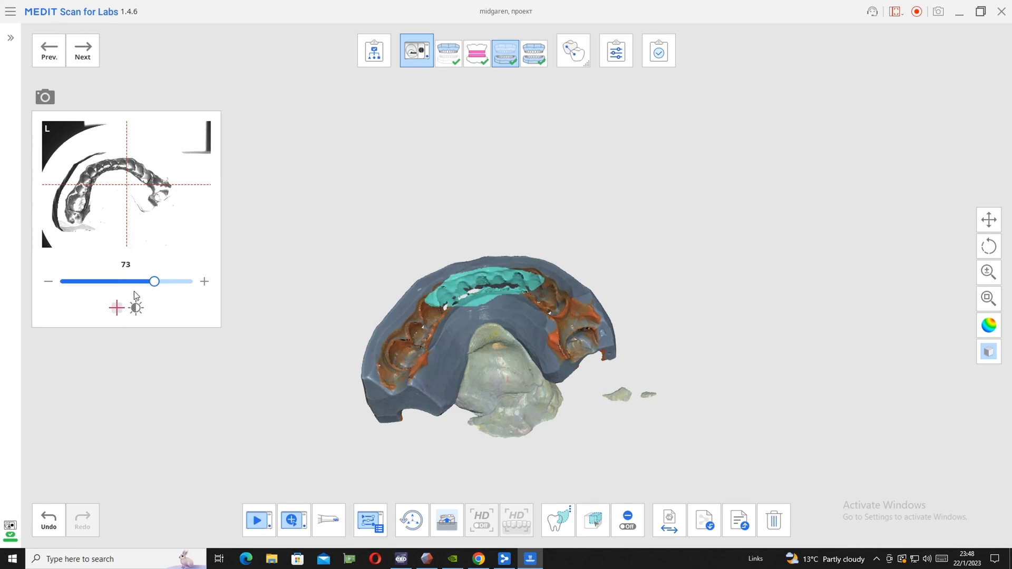
pyautogui.click(294, 519)
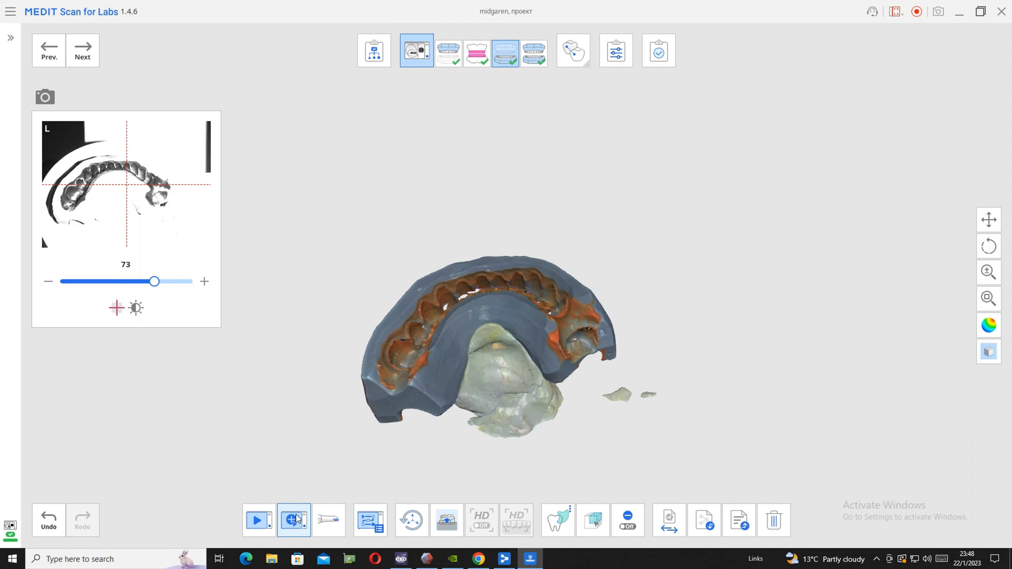
# Turn the lower arch to expose the outer side holes and run two additional scans, marking the front imprints before each
pyautogui.moveTo(530, 322); pyautogui.dragTo(580, 402, button='right')
pyautogui.moveTo(446, 290); pyautogui.dragTo(485, 330, button='right')
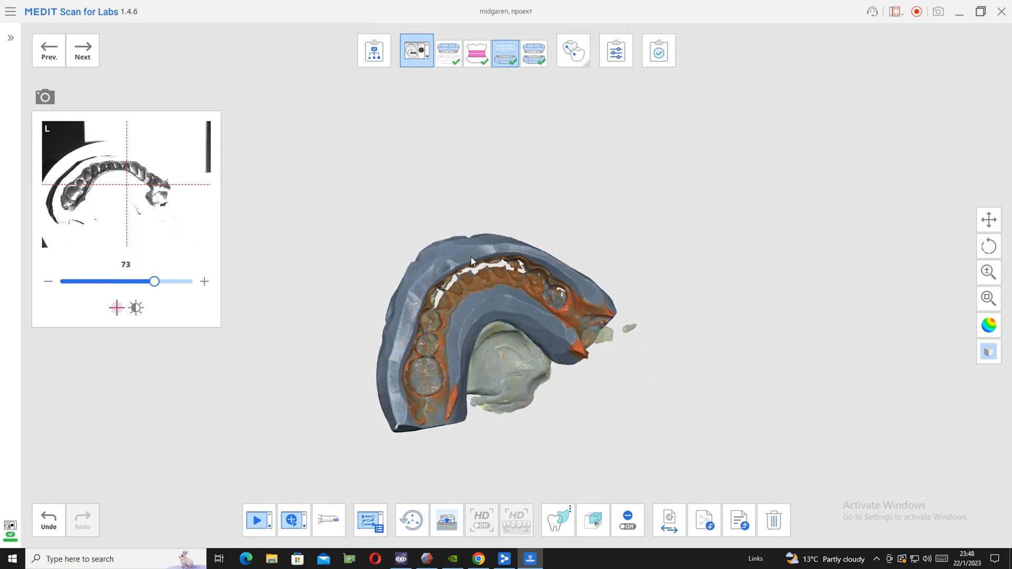
pyautogui.moveTo(414, 287)
pyautogui.mouseDown()
pyautogui.moveTo(447, 312)
pyautogui.moveTo(540, 280)
pyautogui.moveTo(517, 252)
pyautogui.moveTo(456, 267)
pyautogui.mouseUp()
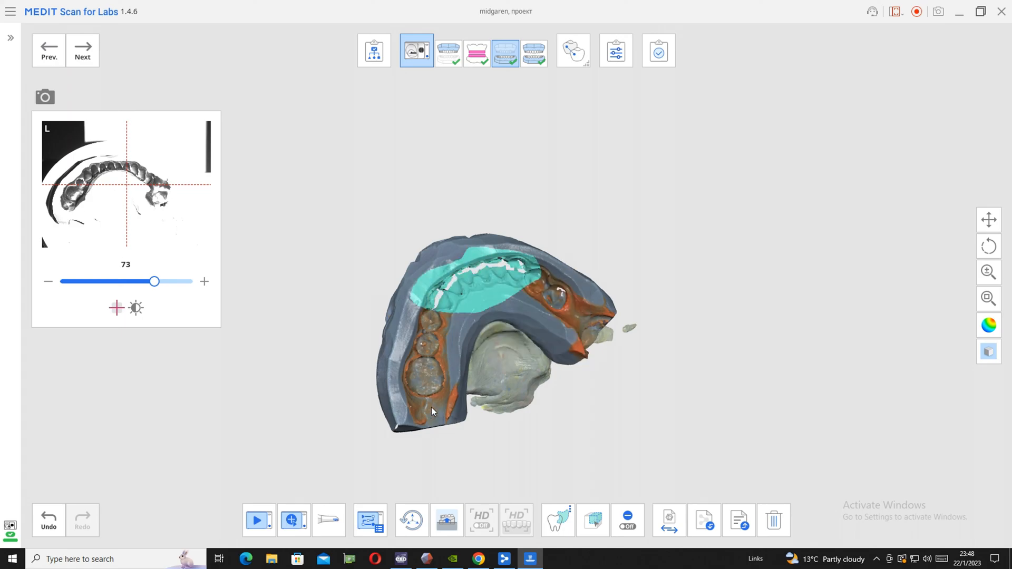
pyautogui.click(293, 521)
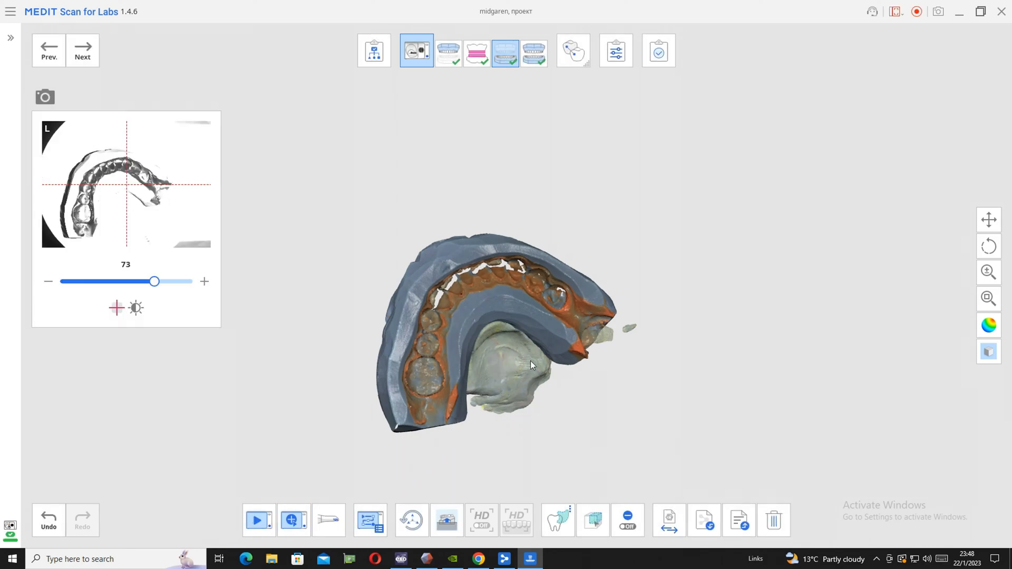
pyautogui.moveTo(461, 265); pyautogui.dragTo(421, 303, button='right')
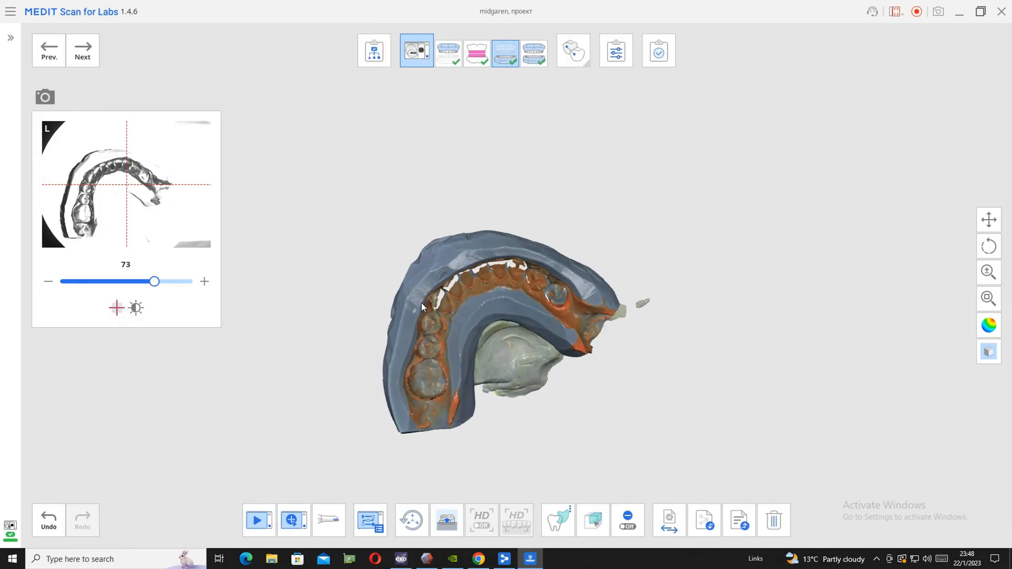
pyautogui.moveTo(439, 271)
pyautogui.mouseDown()
pyautogui.moveTo(425, 313)
pyautogui.moveTo(459, 287)
pyautogui.moveTo(535, 261)
pyautogui.moveTo(479, 250)
pyautogui.mouseUp()
pyautogui.click(451, 377)
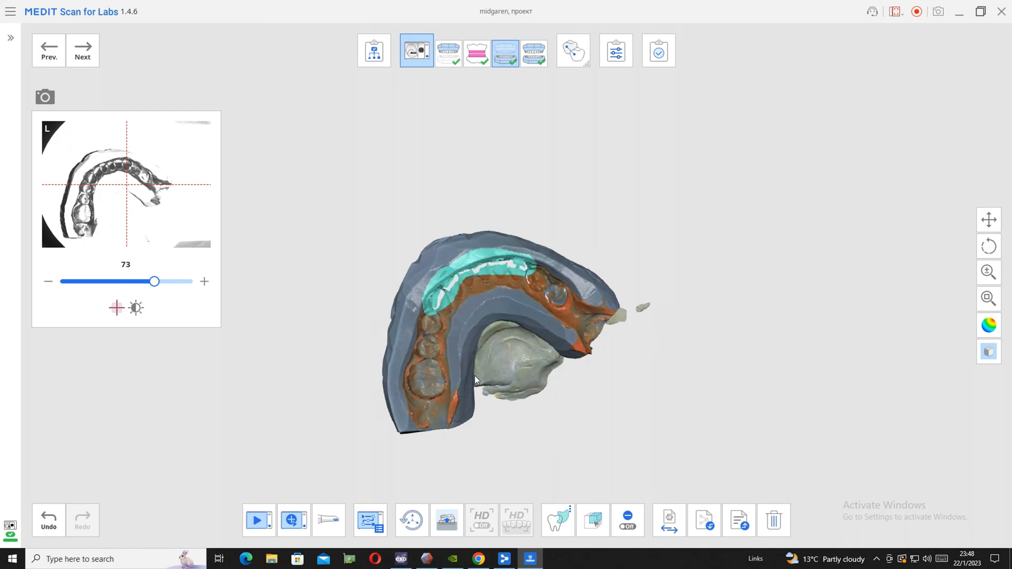
pyautogui.click(291, 520)
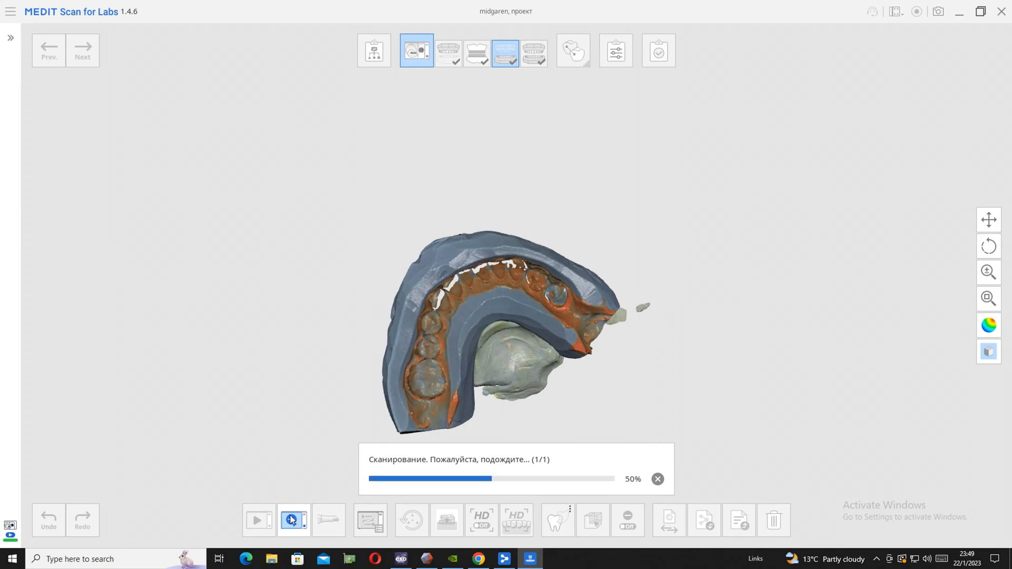
# Tilt the lower arch back, mark the front tooth imprints with their remaining holes and run an additional scan
pyautogui.moveTo(455, 357); pyautogui.dragTo(372, 264, button='right')
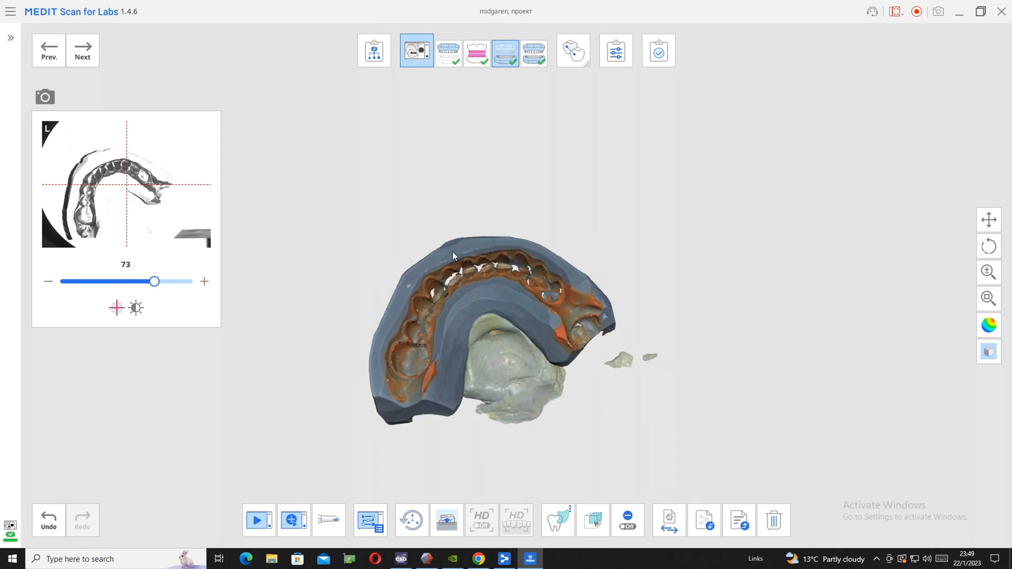
pyautogui.moveTo(513, 271)
pyautogui.mouseDown()
pyautogui.moveTo(530, 249)
pyautogui.moveTo(477, 255)
pyautogui.mouseUp()
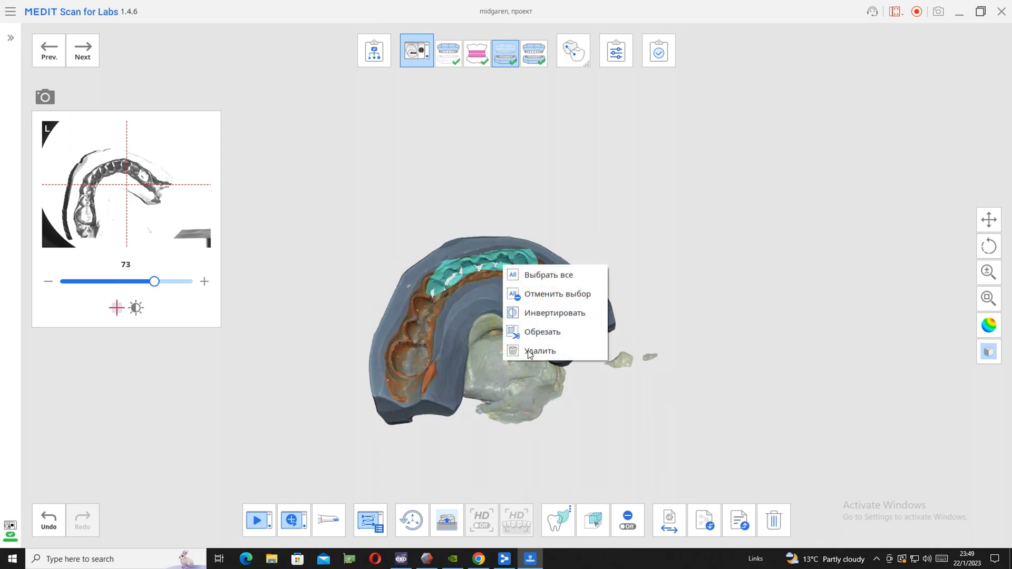
pyautogui.click(297, 521)
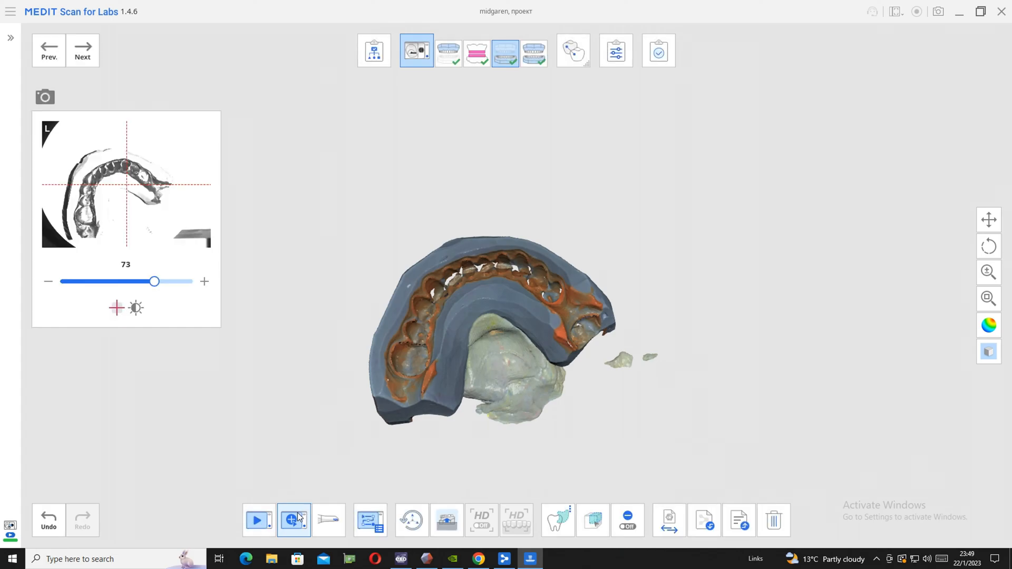
# Run two additional scans of the group of imprints left of the lower arch's midline, marking the patch again before each scan
pyautogui.moveTo(513, 380); pyautogui.dragTo(789, 405, button='right')
pyautogui.moveTo(580, 296); pyautogui.dragTo(41, 194, button='right')
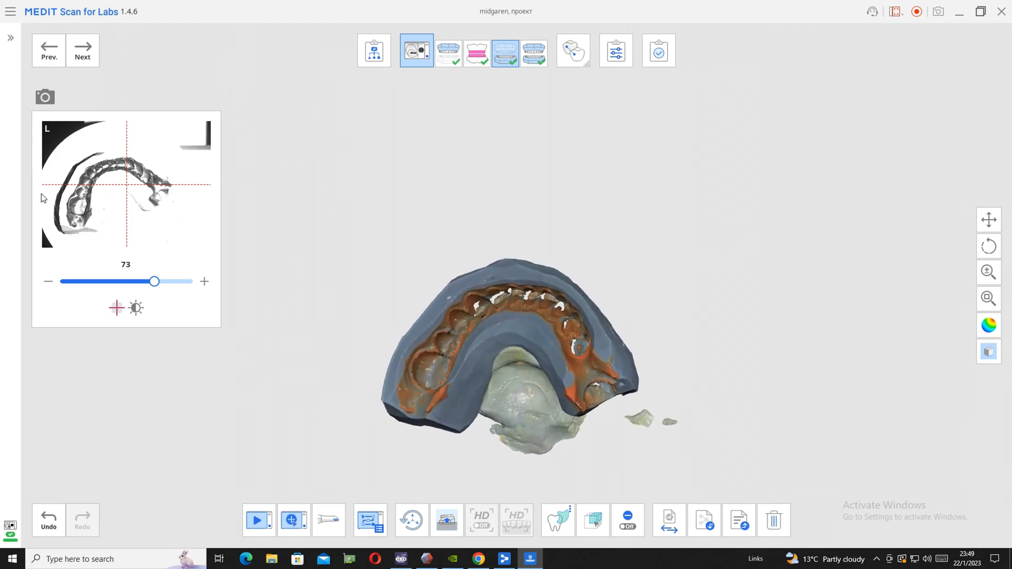
pyautogui.moveTo(376, 242); pyautogui.dragTo(466, 283, button='right')
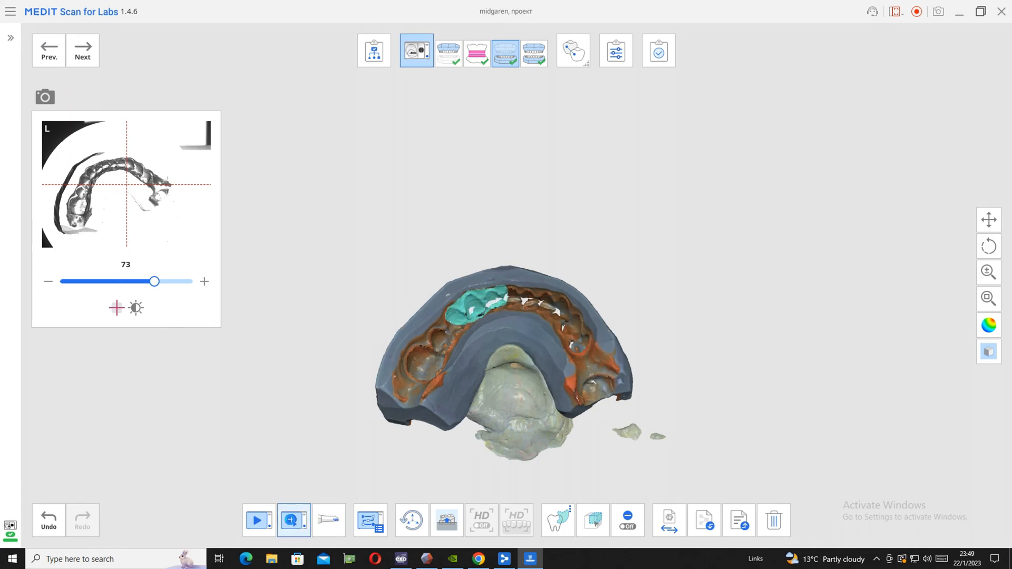
pyautogui.click(292, 522)
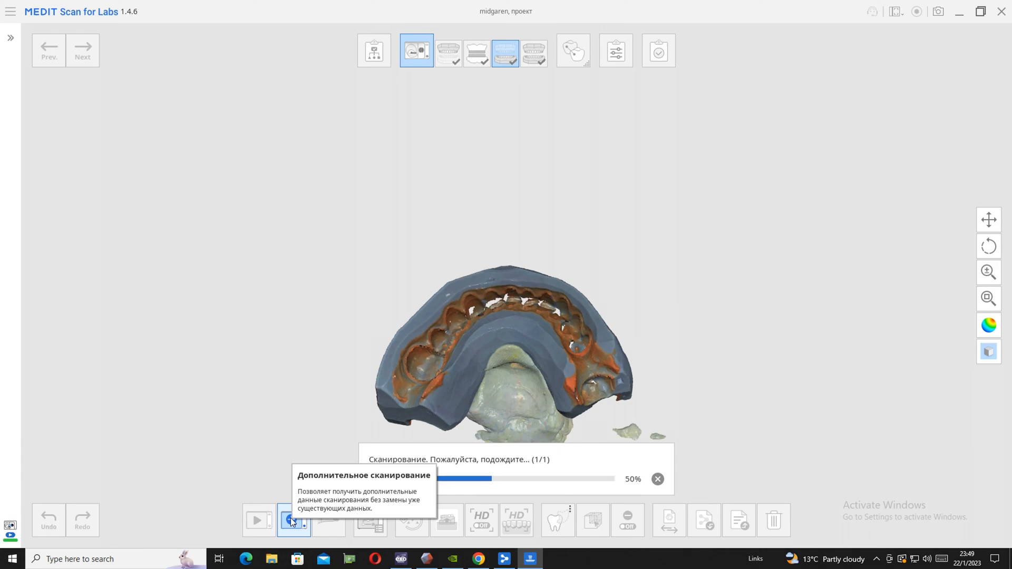
pyautogui.moveTo(536, 330); pyautogui.dragTo(488, 284, button='right')
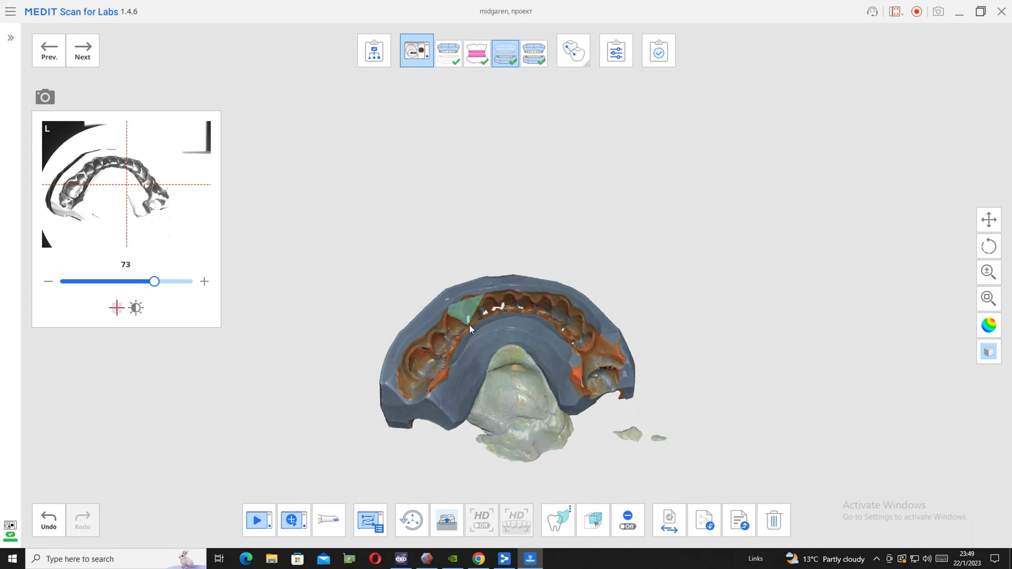
pyautogui.moveTo(516, 311); pyautogui.dragTo(508, 287)
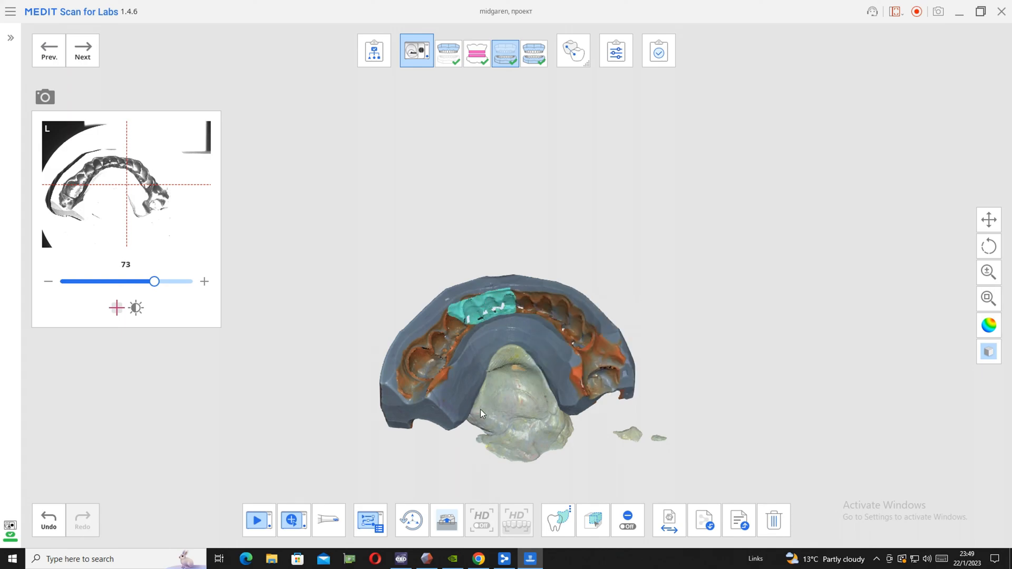
pyautogui.click(293, 522)
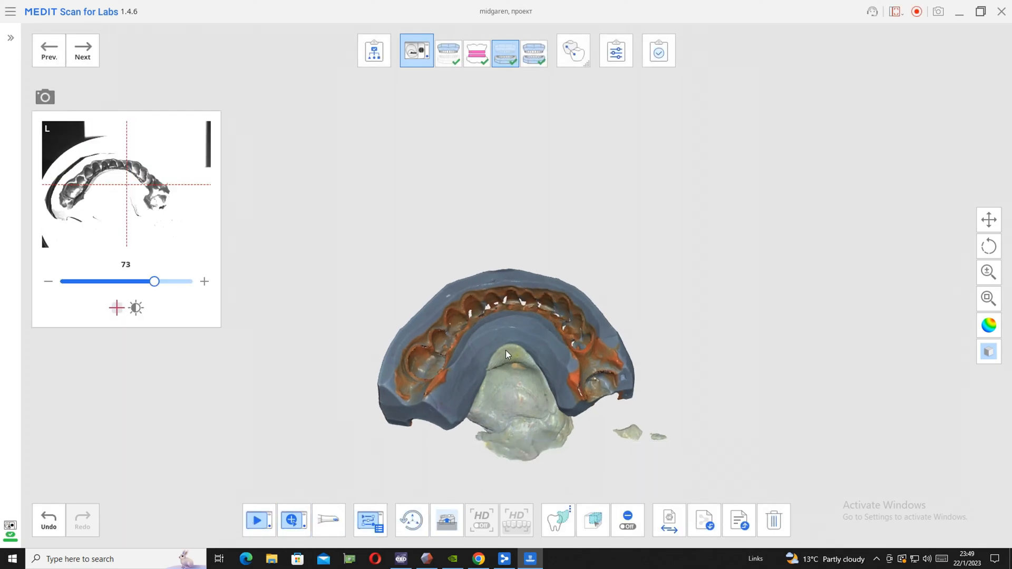
# Tilt the lower arch slightly, mark the front tooth imprints and run another additional scan
pyautogui.moveTo(507, 349); pyautogui.dragTo(479, 357, button='right')
pyautogui.moveTo(514, 309); pyautogui.dragTo(488, 302, button='right')
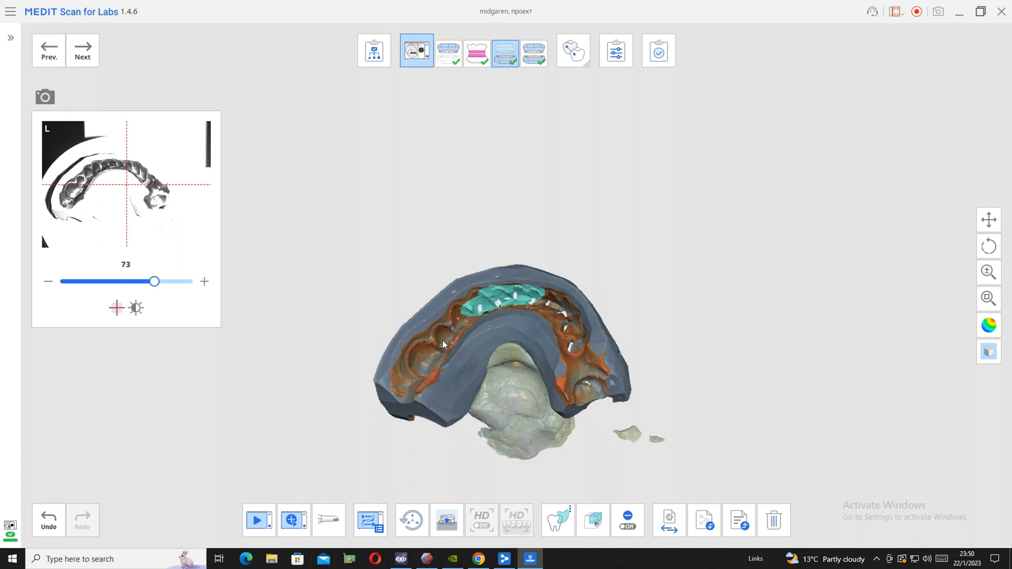
pyautogui.click(291, 522)
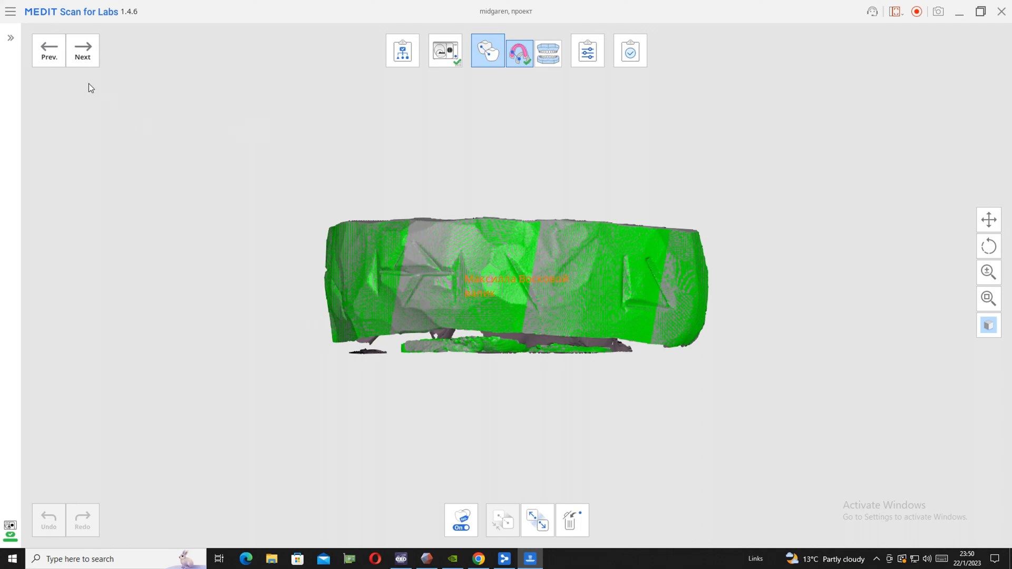
# Accept the maxilla base alignment, check the aligned upper and lower bases, and proceed to the scan editing stage
pyautogui.click(82, 53)
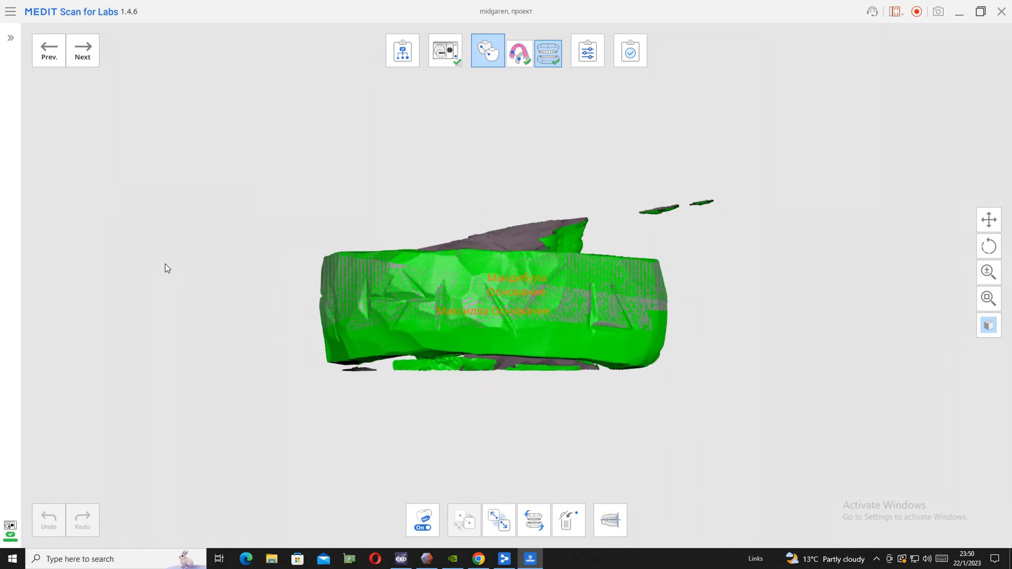
pyautogui.moveTo(283, 321); pyautogui.dragTo(501, 213, button='right')
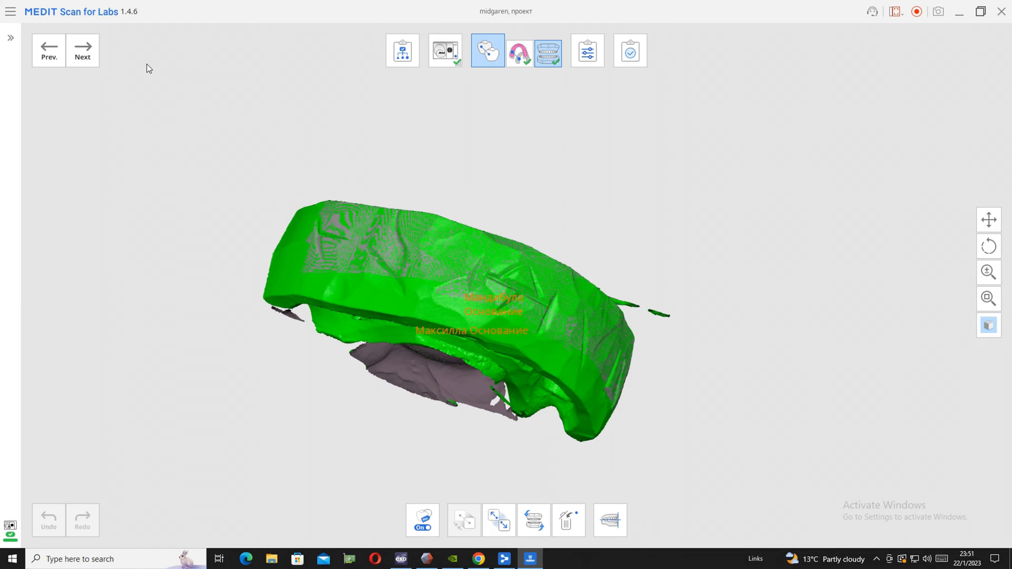
pyautogui.click(82, 50)
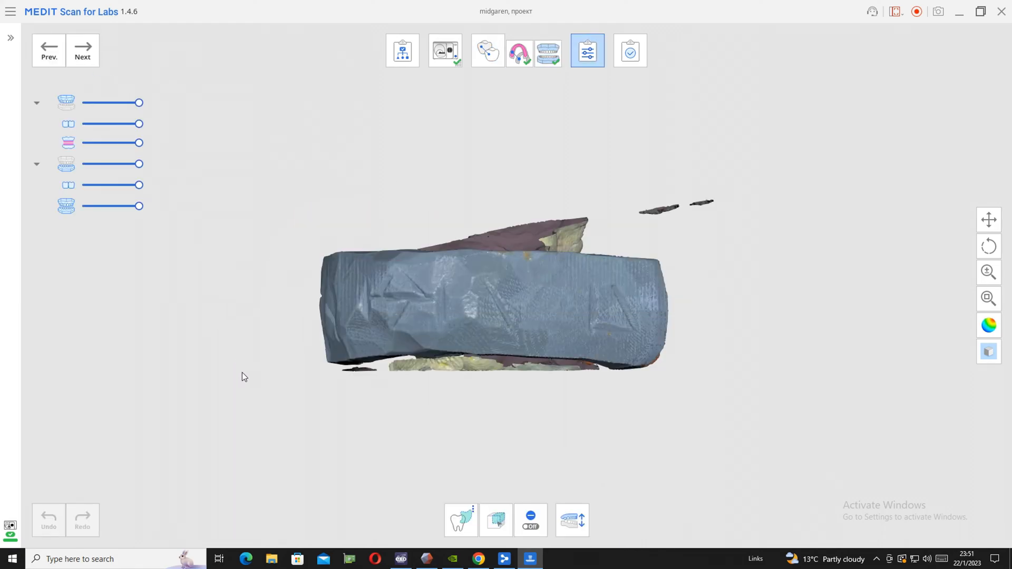
# Select the excess scan data protruding above the aligned impression block, including the loose fragments, and delete it
pyautogui.moveTo(311, 367); pyautogui.dragTo(480, 118, button='right')
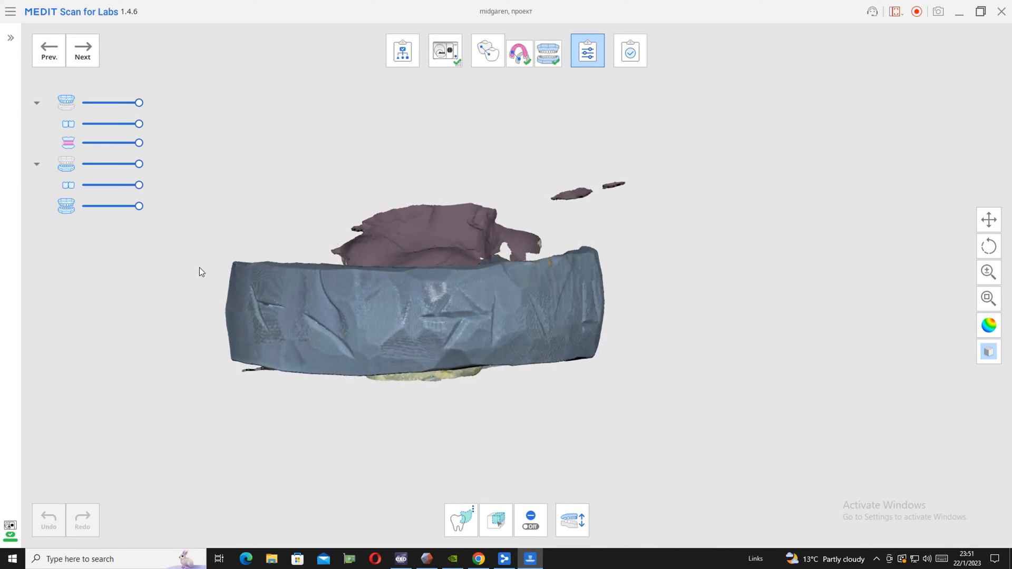
pyautogui.moveTo(217, 268)
pyautogui.mouseDown()
pyautogui.moveTo(254, 193)
pyautogui.moveTo(628, 99)
pyautogui.moveTo(696, 238)
pyautogui.moveTo(692, 262)
pyautogui.moveTo(689, 251)
pyautogui.mouseUp()
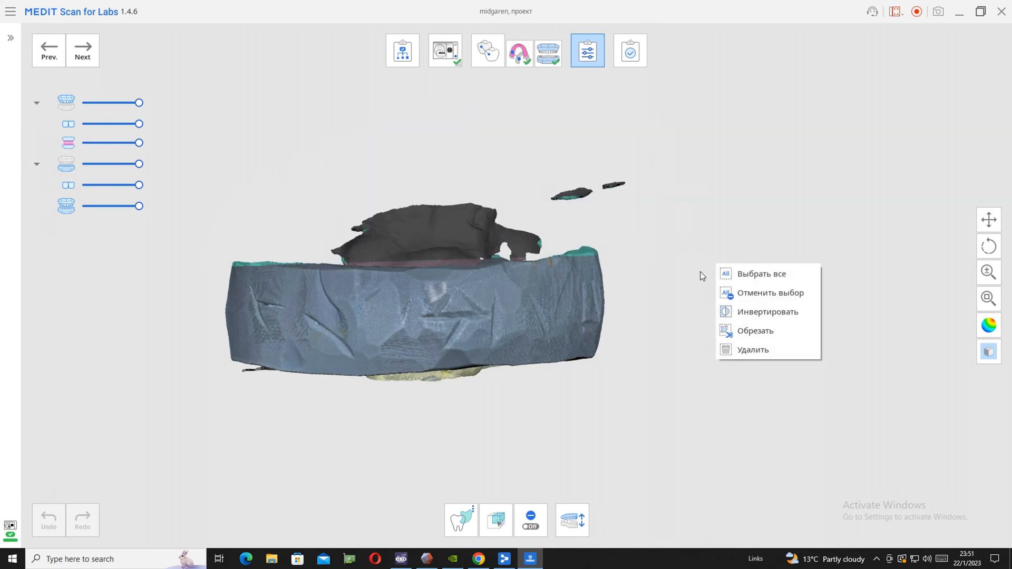
pyautogui.click(753, 350)
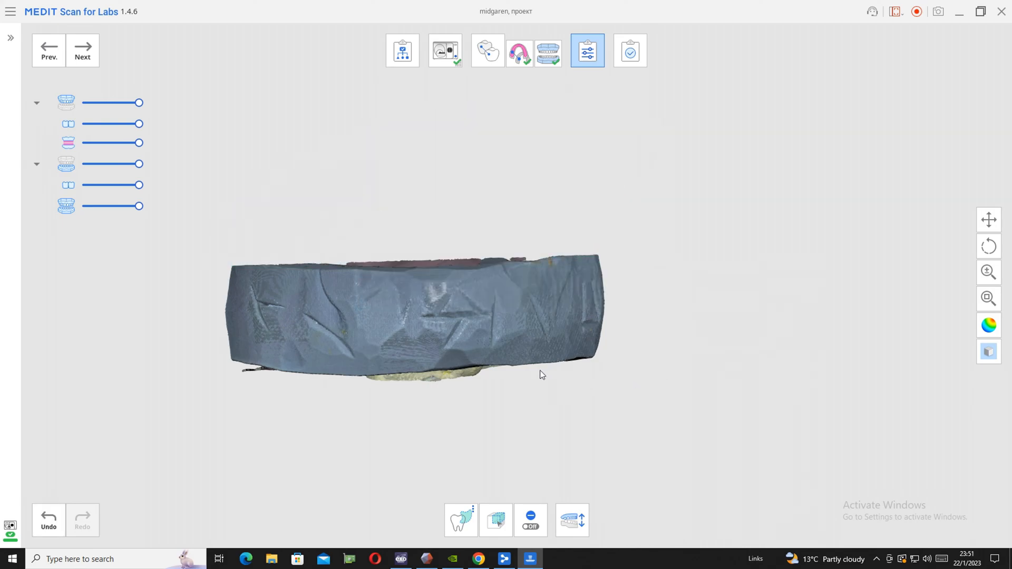
# Complete the scan project with the hole-filling option and decline launching the CAD software
pyautogui.moveTo(449, 388); pyautogui.dragTo(393, 396, button='right')
pyautogui.click(88, 61)
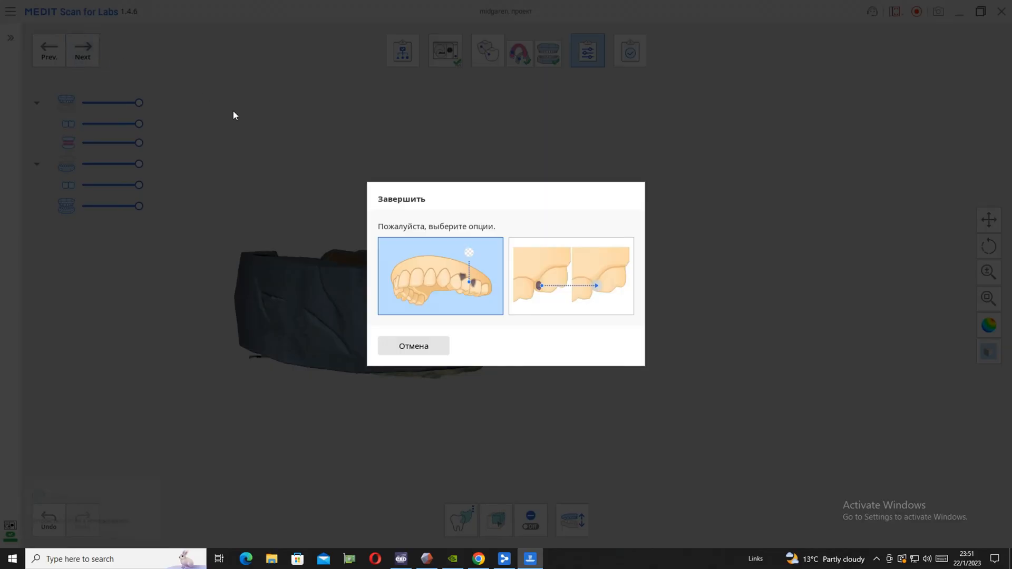
pyautogui.click(539, 275)
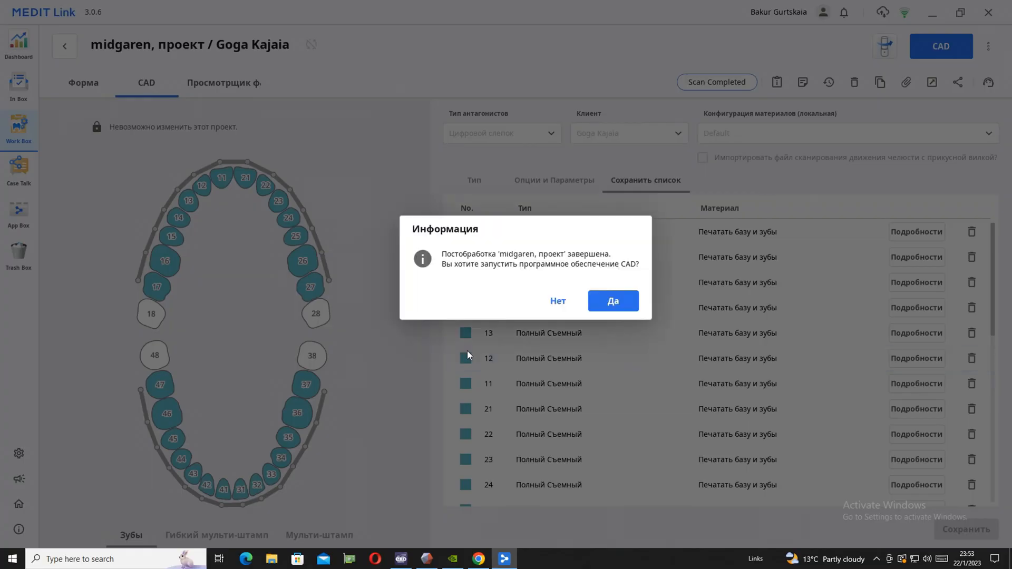
pyautogui.click(552, 311)
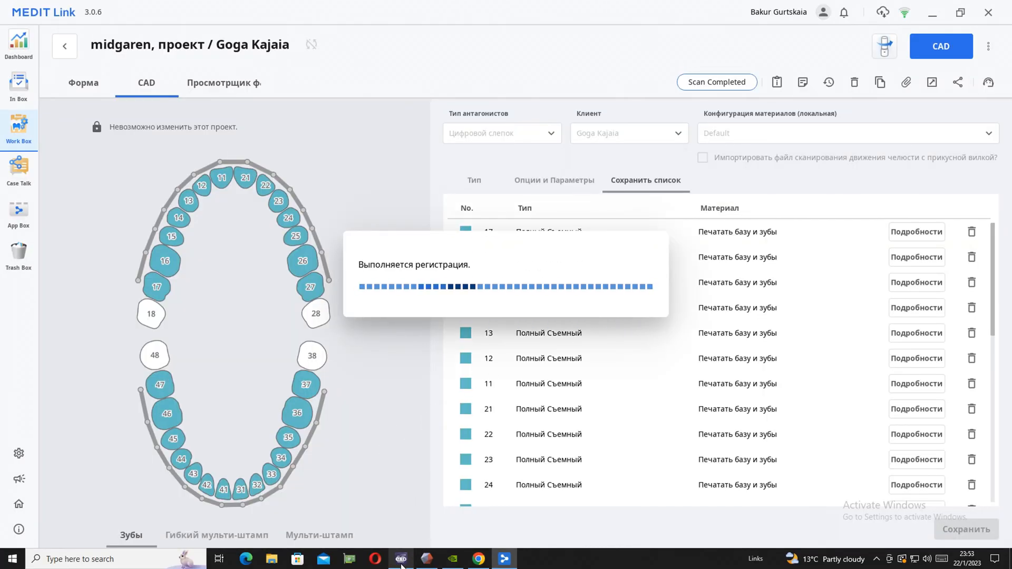
# Switch to exocad DentalDB and clear the full denture indication from upper teeth 17 to 27
pyautogui.moveTo(405, 561)
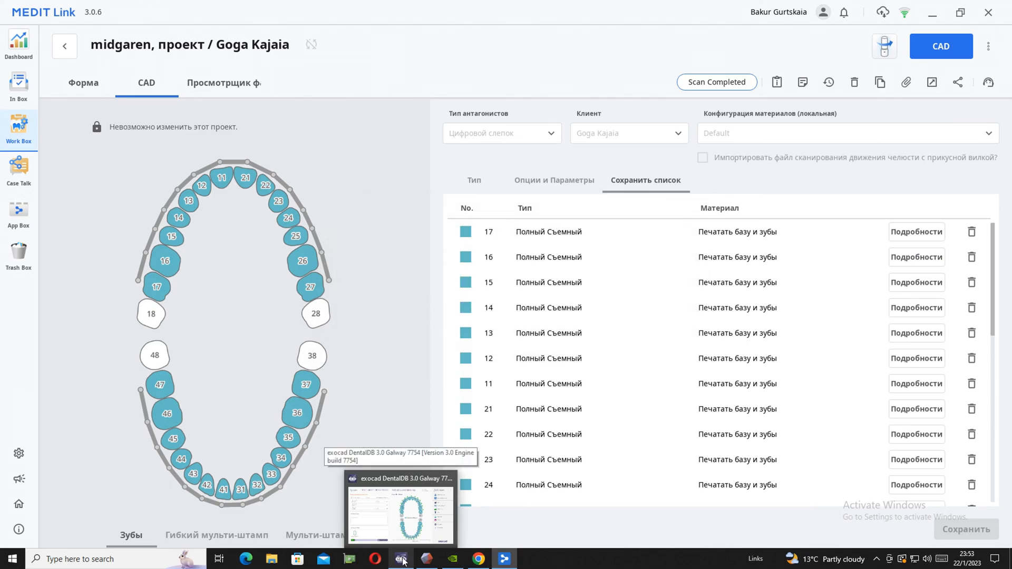
pyautogui.click(403, 562)
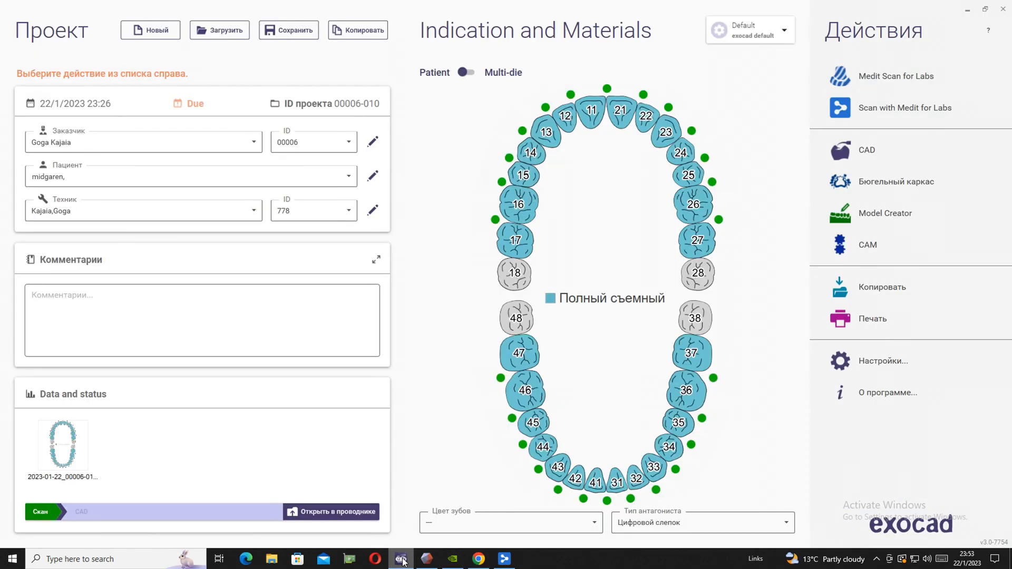
pyautogui.click(519, 252)
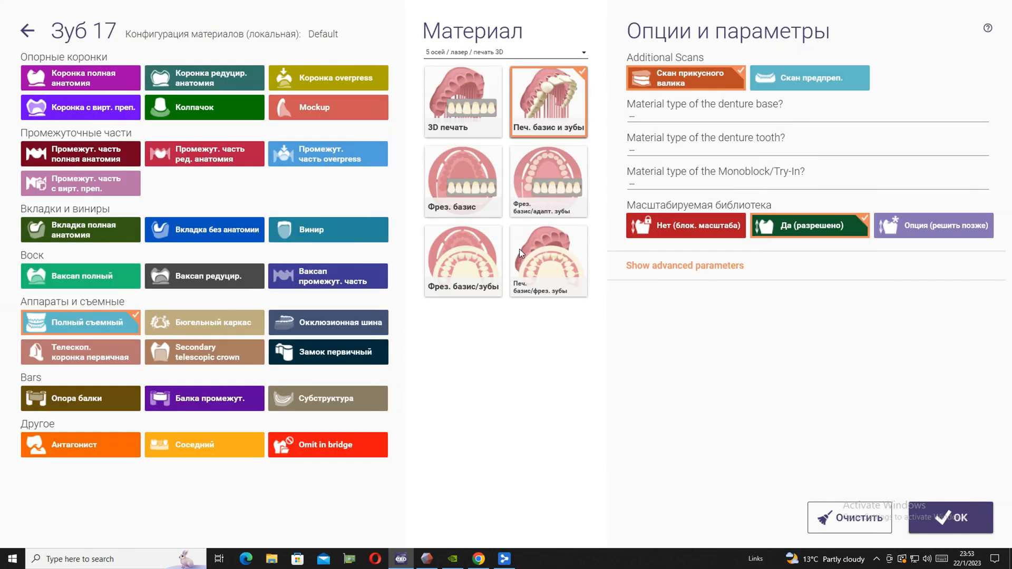
pyautogui.click(849, 514)
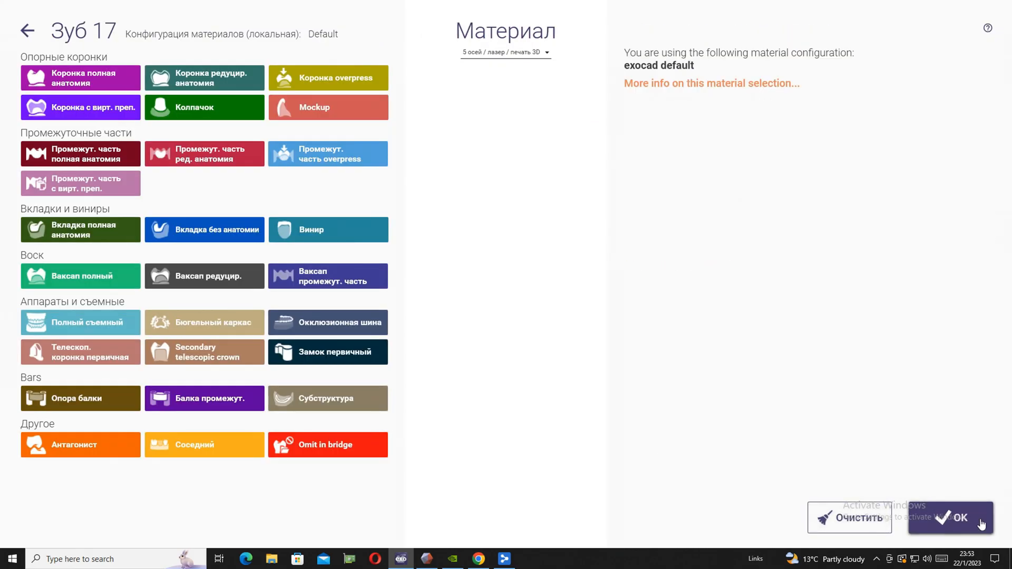
pyautogui.click(951, 518)
pyautogui.keyDown('shift'); pyautogui.click(705, 247); pyautogui.keyUp('shift')
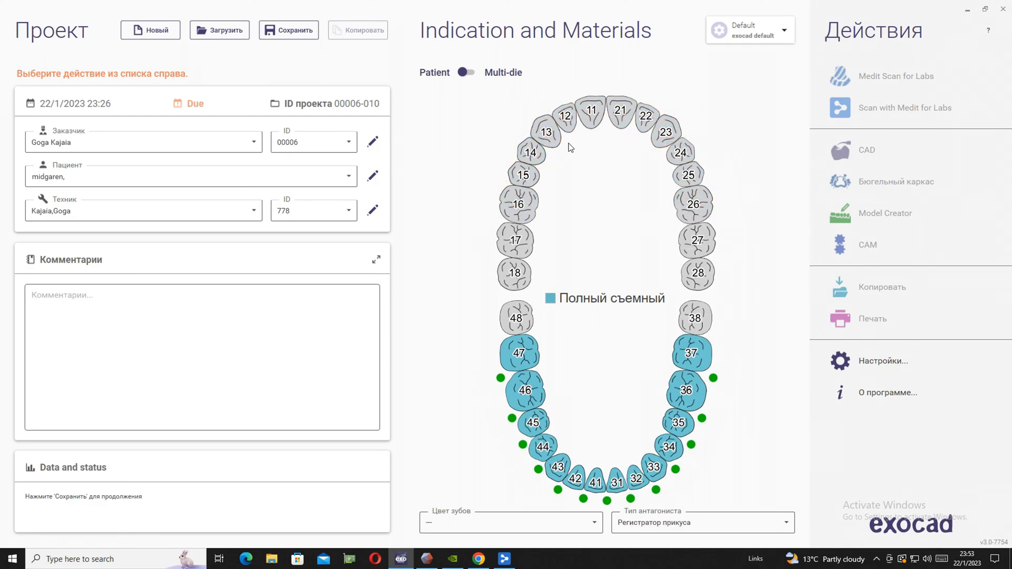
# Define tooth 12 as a reduced anatomy crown (Коронка редуцир. анатомия) in laser NP metal
pyautogui.click(548, 125)
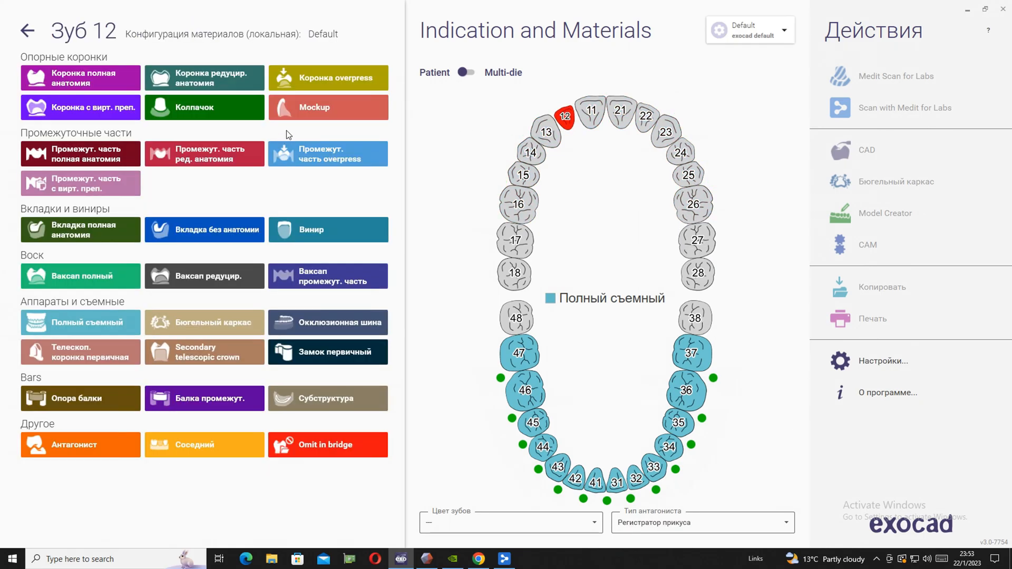
pyautogui.click(223, 75)
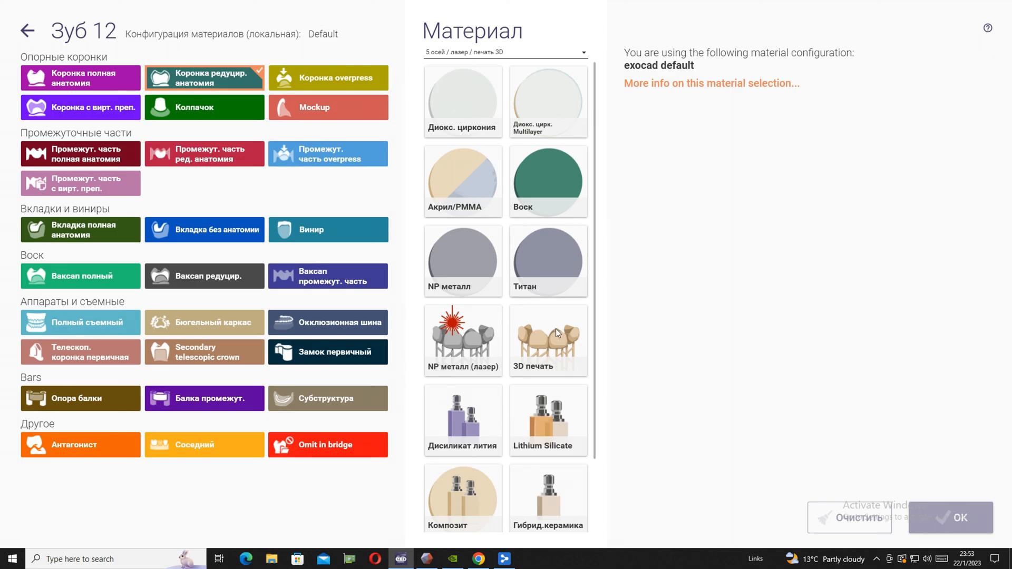
pyautogui.click(463, 337)
pyautogui.click(964, 522)
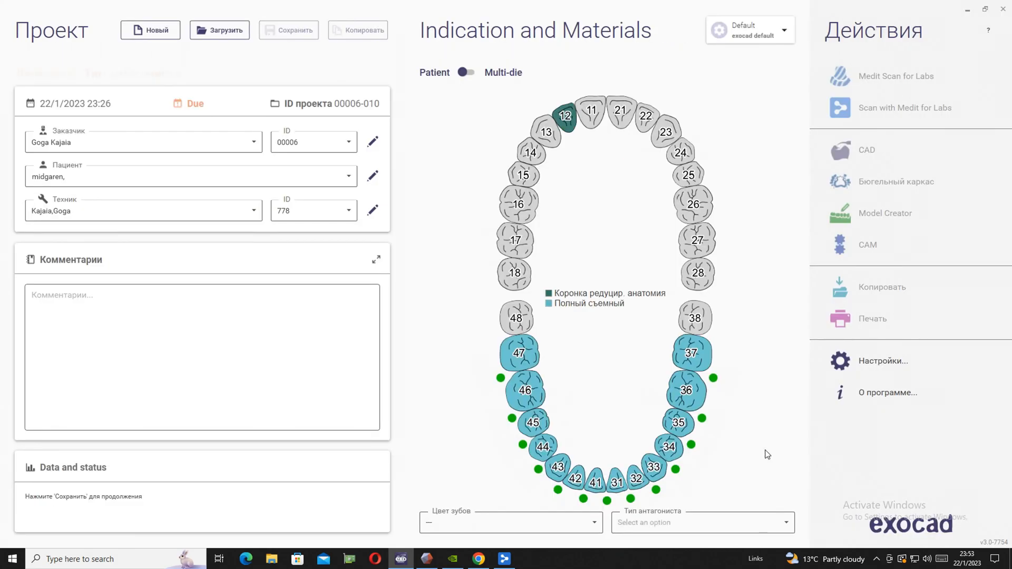
# Change lower teeth 47 to 37 from full denture to antagonist (Антагонист)
pyautogui.click(526, 358)
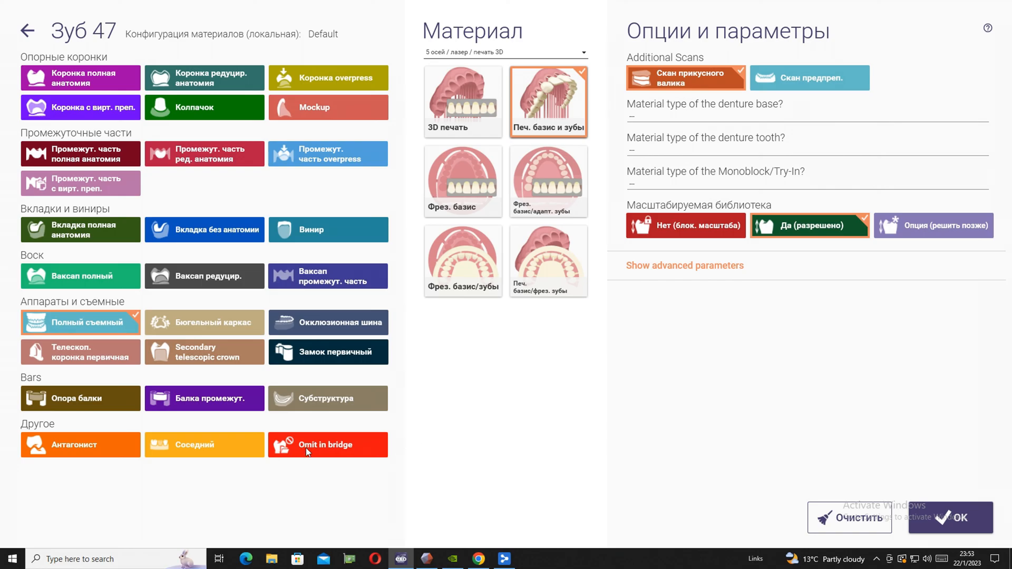
pyautogui.click(114, 445)
pyautogui.click(944, 518)
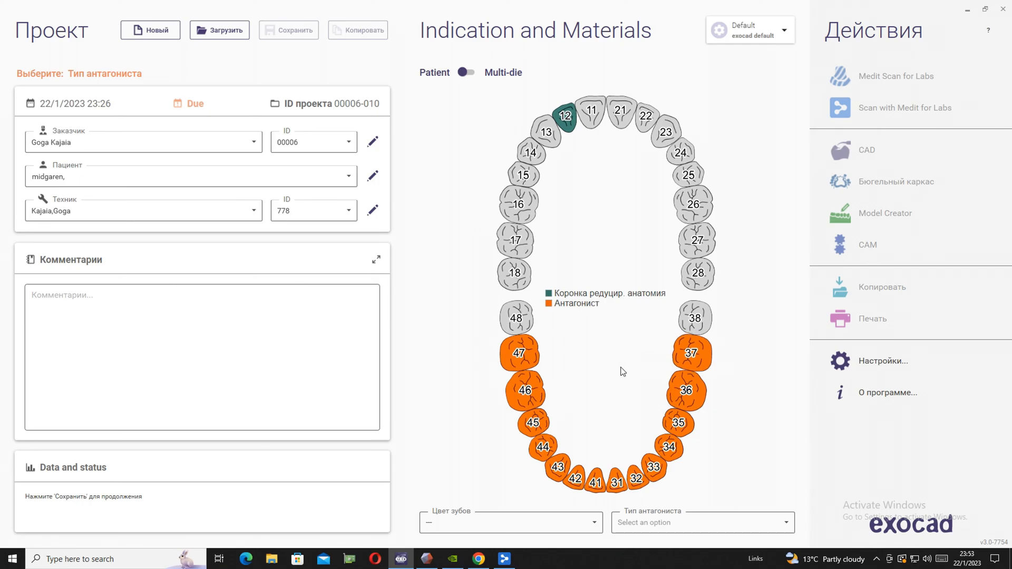
# Define teeth 13 and 11 as adjacent teeth (Соседний) without virtual extraction
pyautogui.click(548, 134)
pyautogui.click(205, 444)
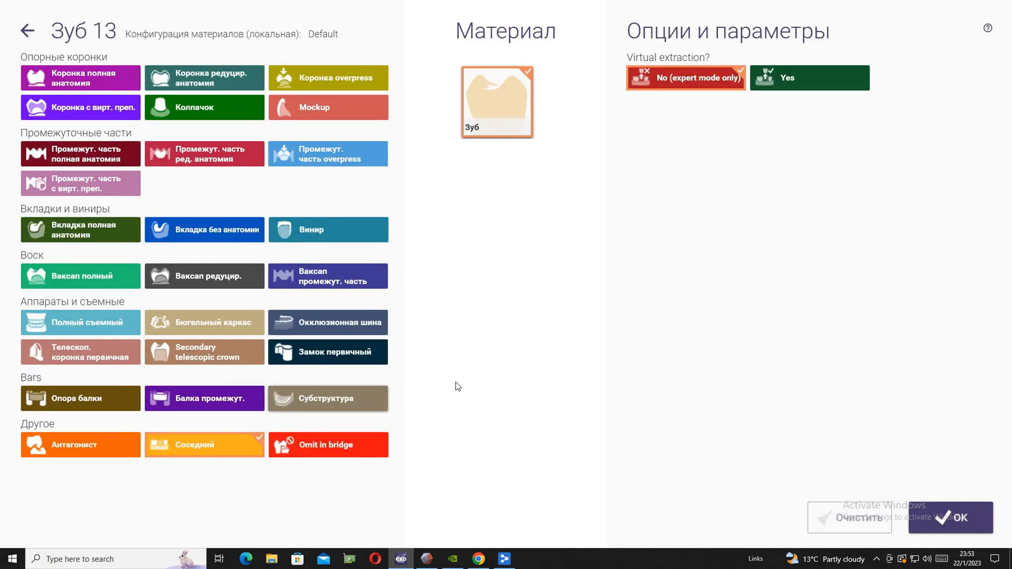
pyautogui.click(949, 518)
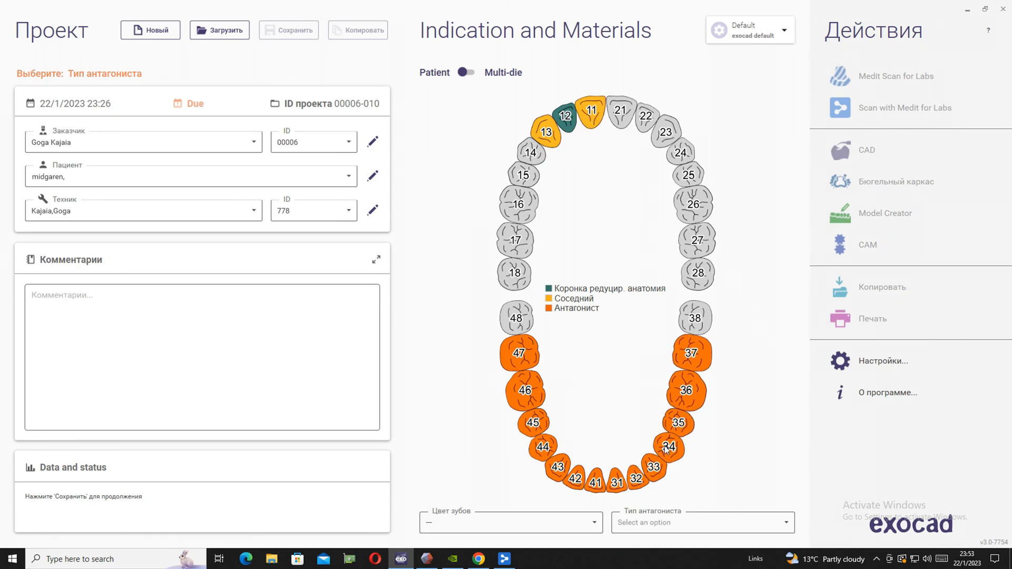
# Set the antagonist type to two models in occlusion (Две модели в окклюзии) and save the project
pyautogui.click(697, 527)
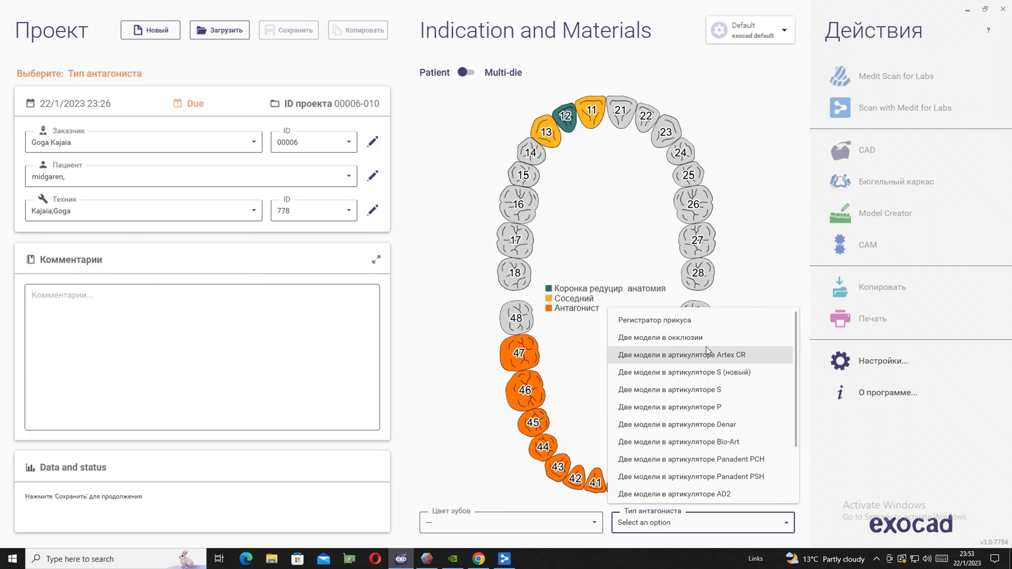
pyautogui.click(665, 337)
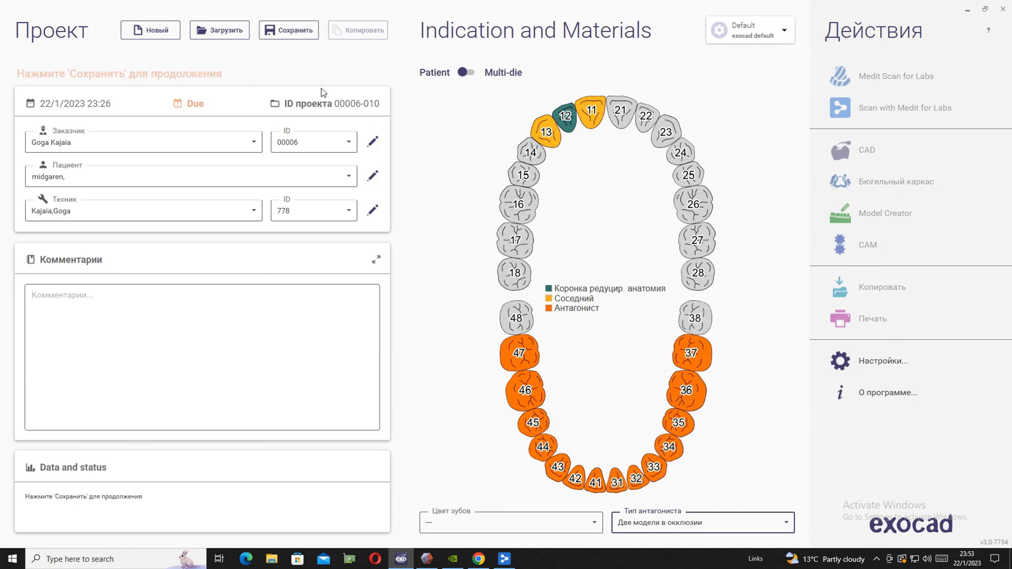
pyautogui.click(289, 30)
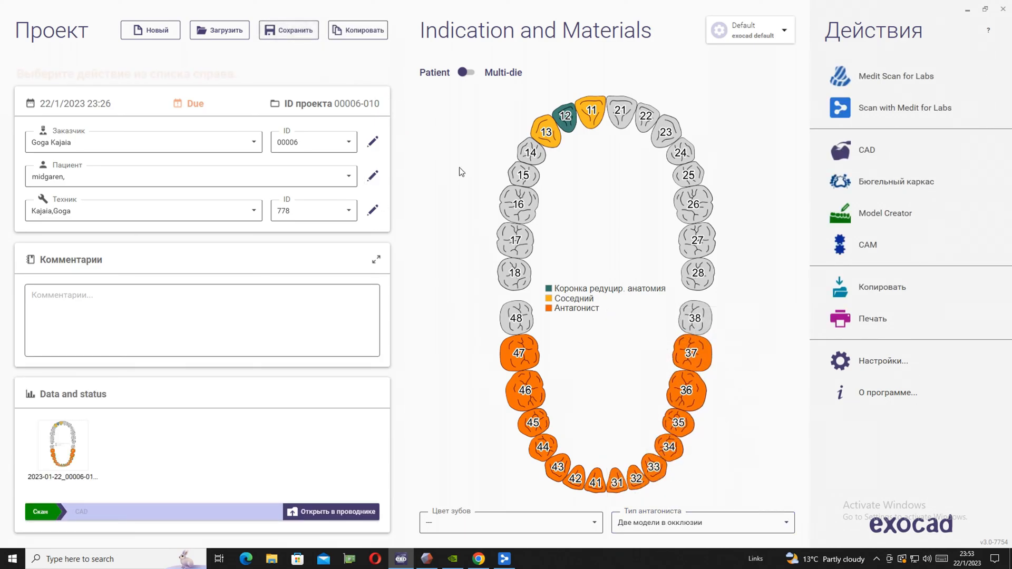
# Open the project in exocad CAD, show the antagonist scan and turn off the scans' colour texture
pyautogui.click(867, 154)
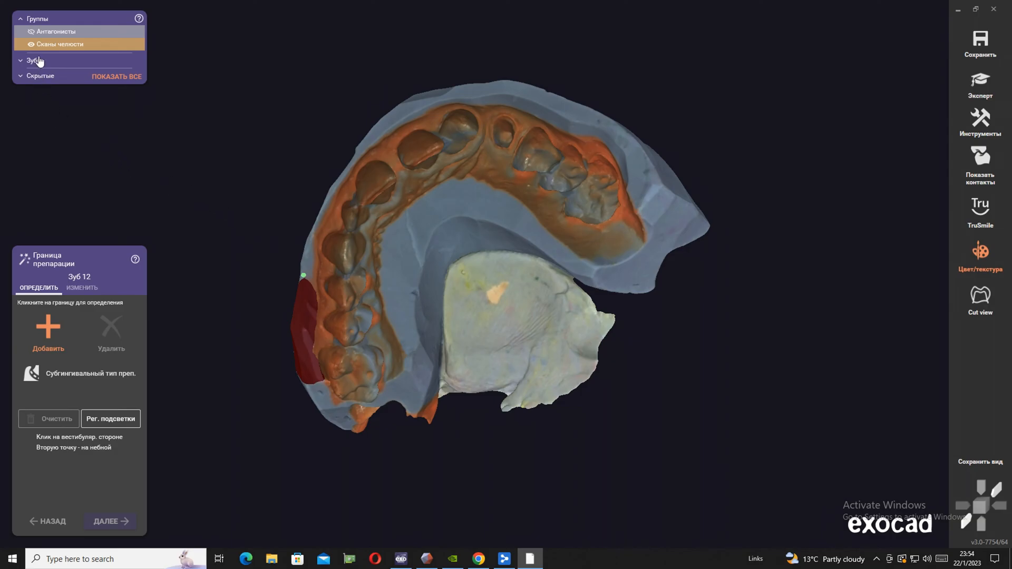
pyautogui.click(31, 33)
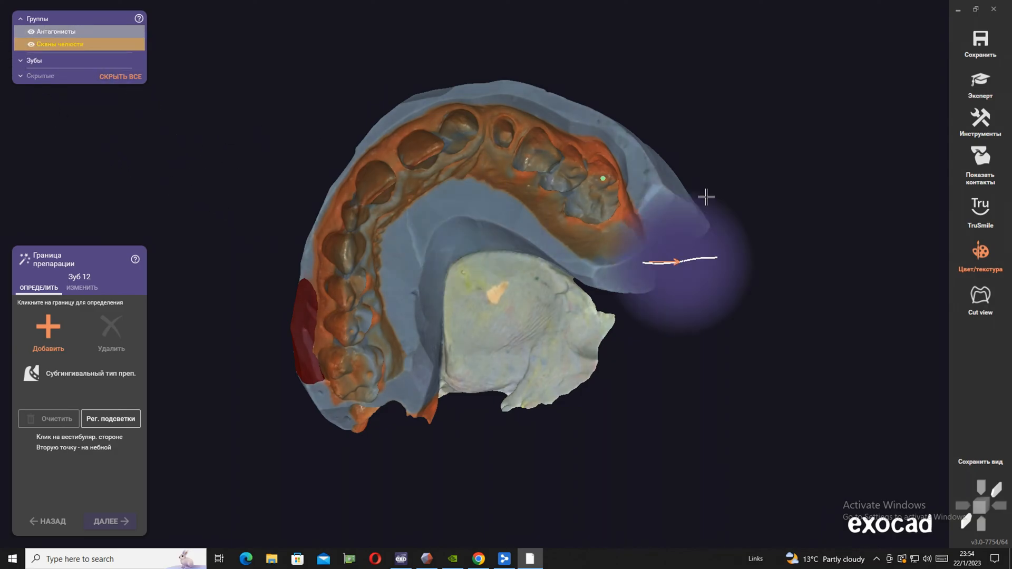
pyautogui.click(987, 259)
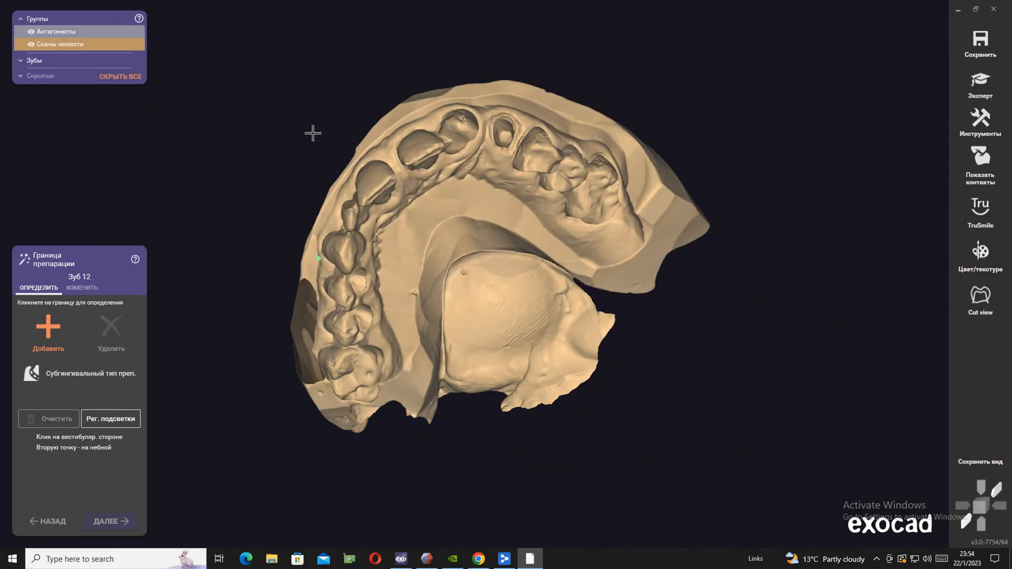
pyautogui.moveTo(311, 122)
pyautogui.mouseDown(button='right')
pyautogui.moveTo(316, 134)
pyautogui.moveTo(306, 131)
pyautogui.mouseUp(button='right')
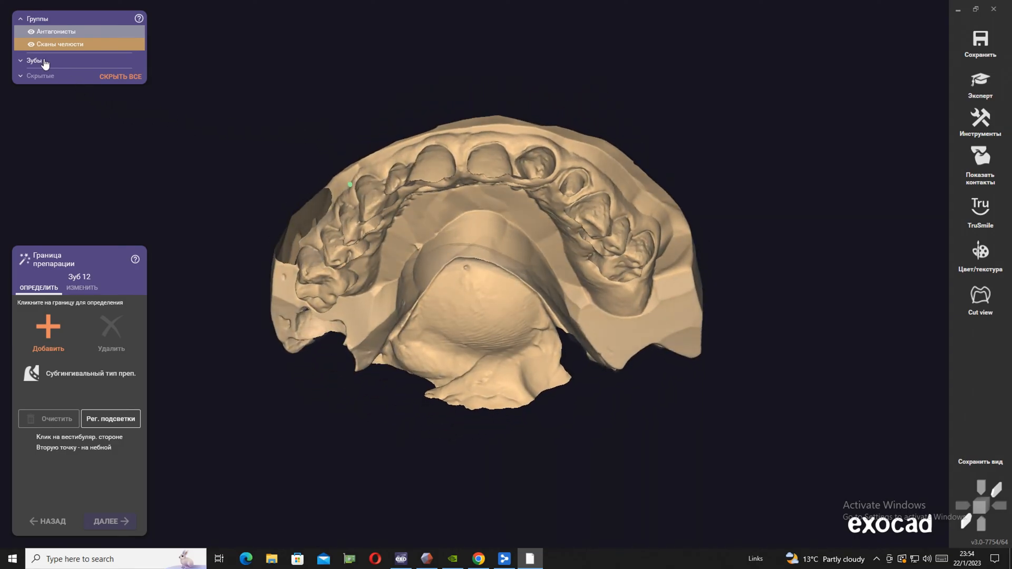
# Check the antagonist and jaw scans separately by fading and hiding them, then restore both to full visibility
pyautogui.click(31, 33)
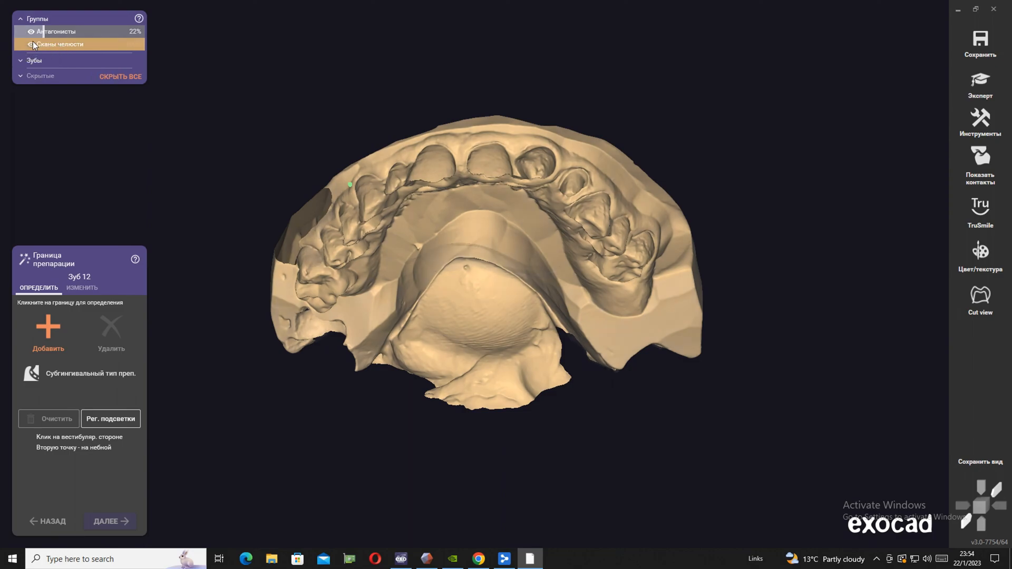
pyautogui.click(30, 46)
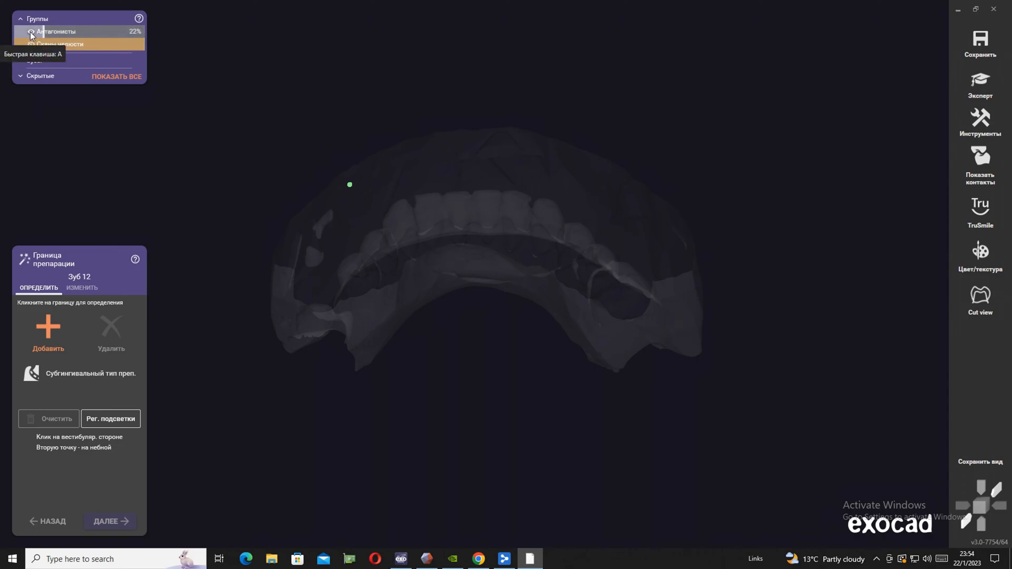
pyautogui.click(30, 31)
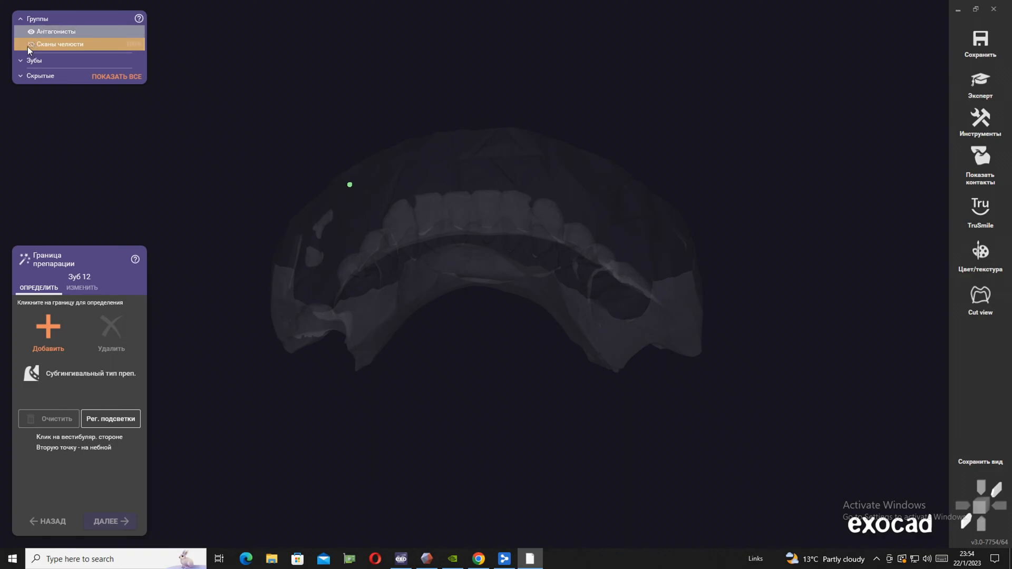
pyautogui.click(29, 44)
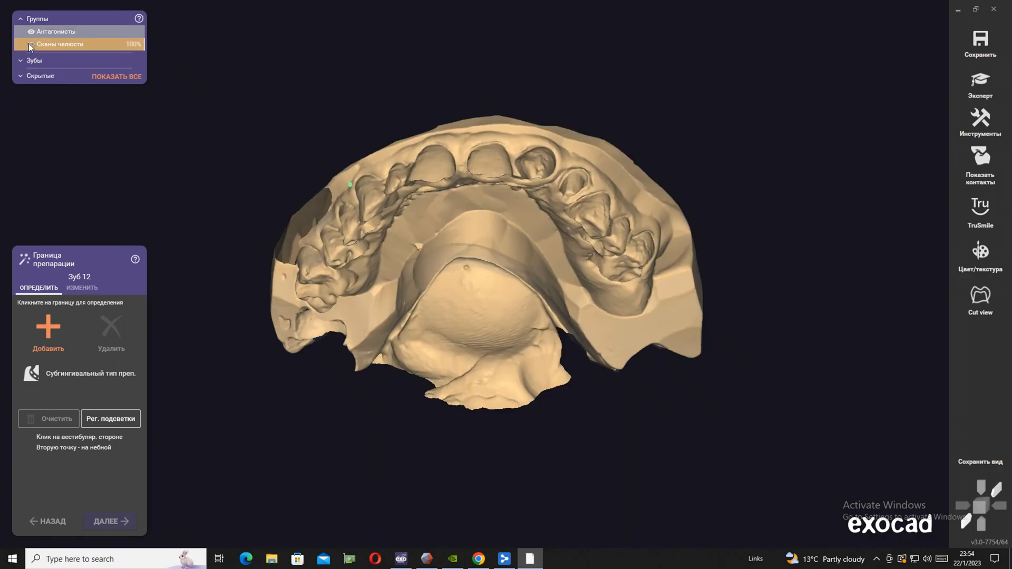
# Switch the design from the guided margin line step for tooth 12 to Expert mode
pyautogui.click(996, 92)
pyautogui.moveTo(609, 236); pyautogui.dragTo(628, 196, button='right')
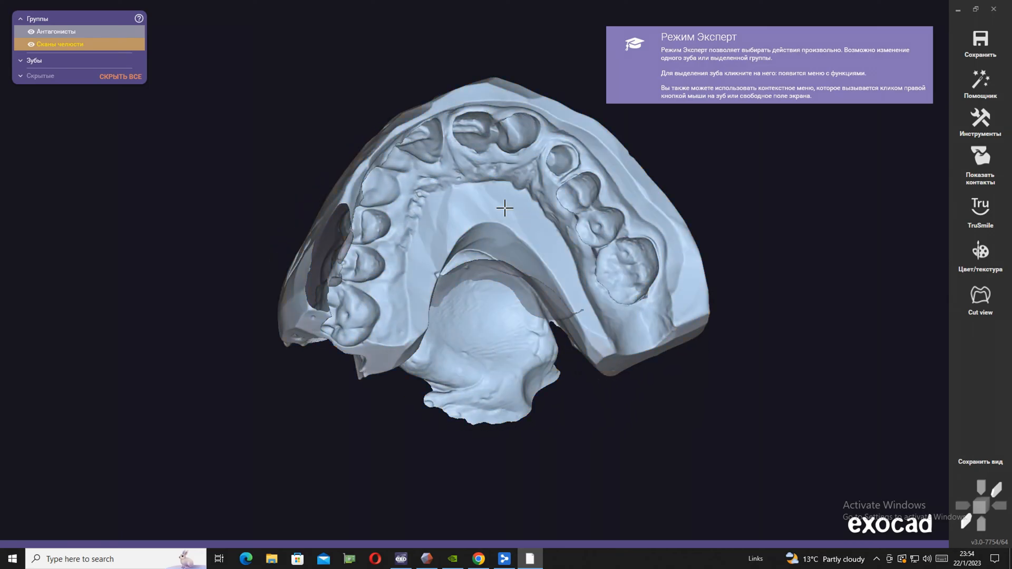
# Select the upper jaw scan and open it for scan editing in the 3D object editor
pyautogui.click(507, 208)
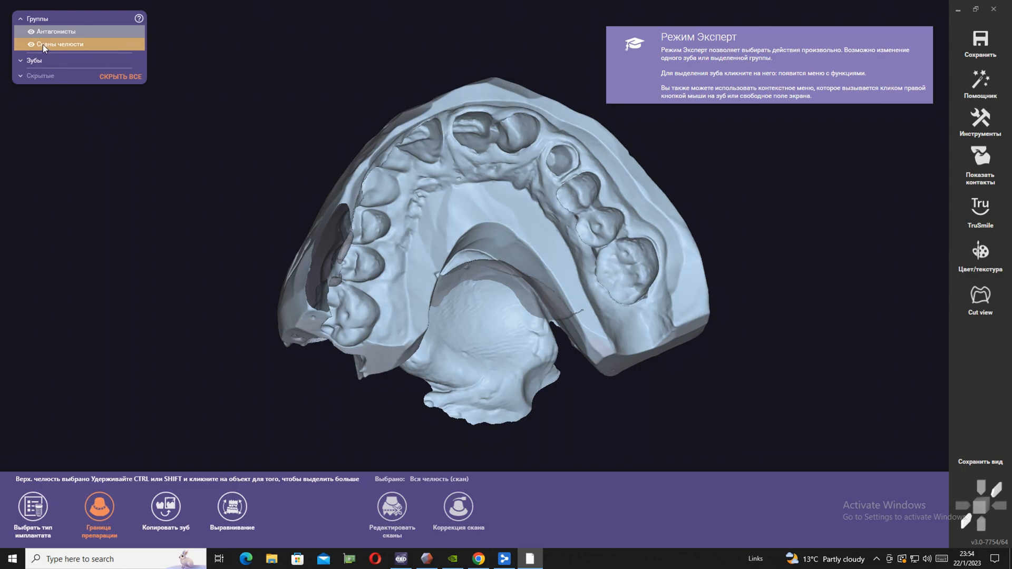
pyautogui.click(30, 32)
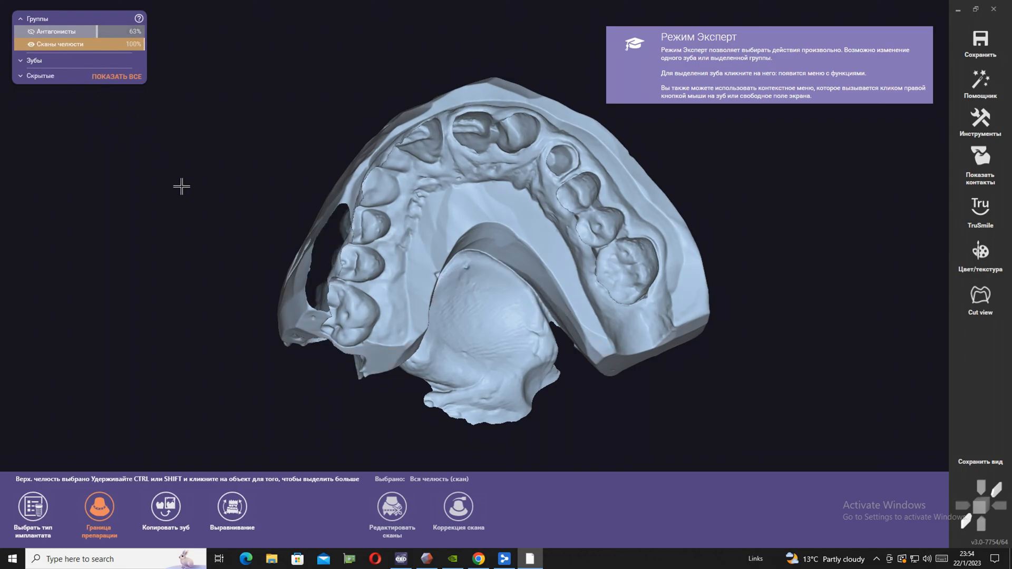
pyautogui.moveTo(145, 193); pyautogui.dragTo(152, 208, button='right')
pyautogui.click(394, 512)
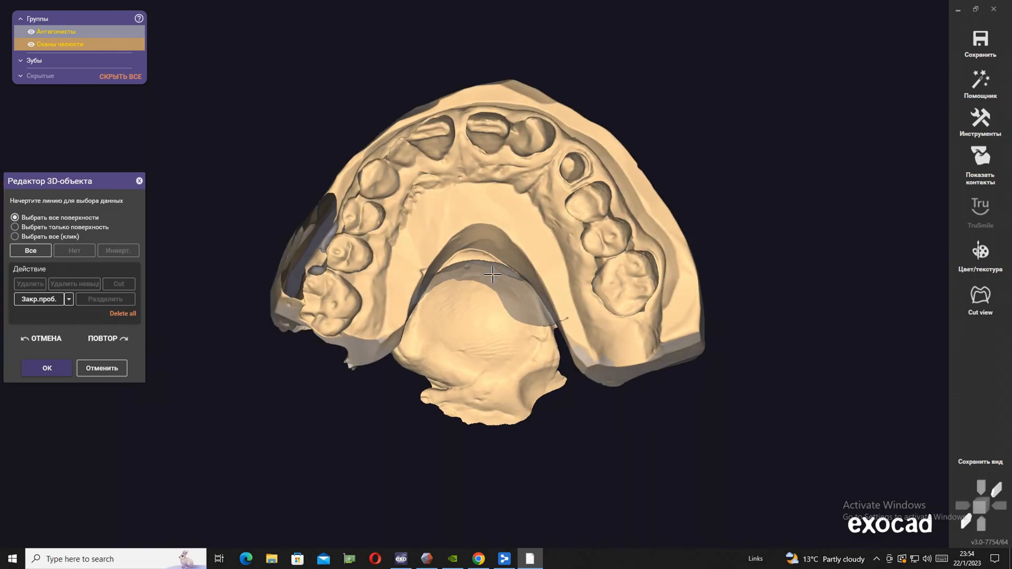
# Hide the antagonist scan and invert the jaw scan's surface orientation so the tooth side faces outward
pyautogui.rightClick(466, 179)
pyautogui.click(533, 190)
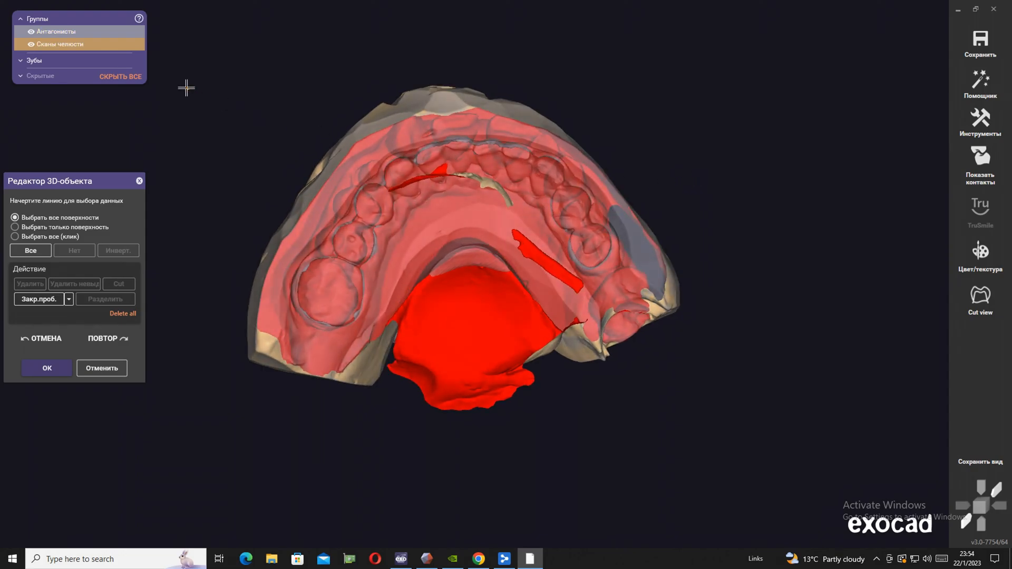
pyautogui.click(31, 32)
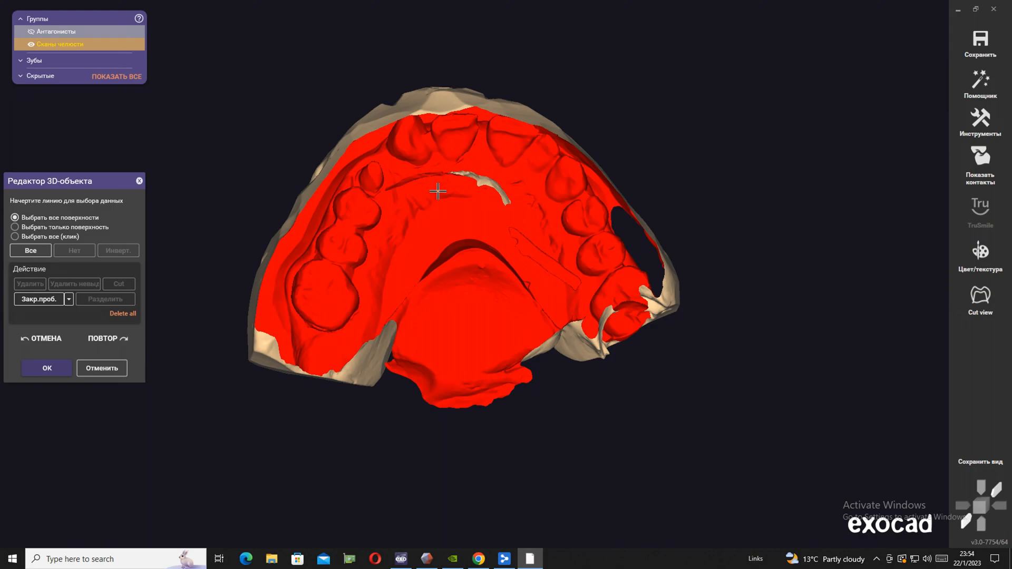
pyautogui.rightClick(442, 193)
pyautogui.click(506, 206)
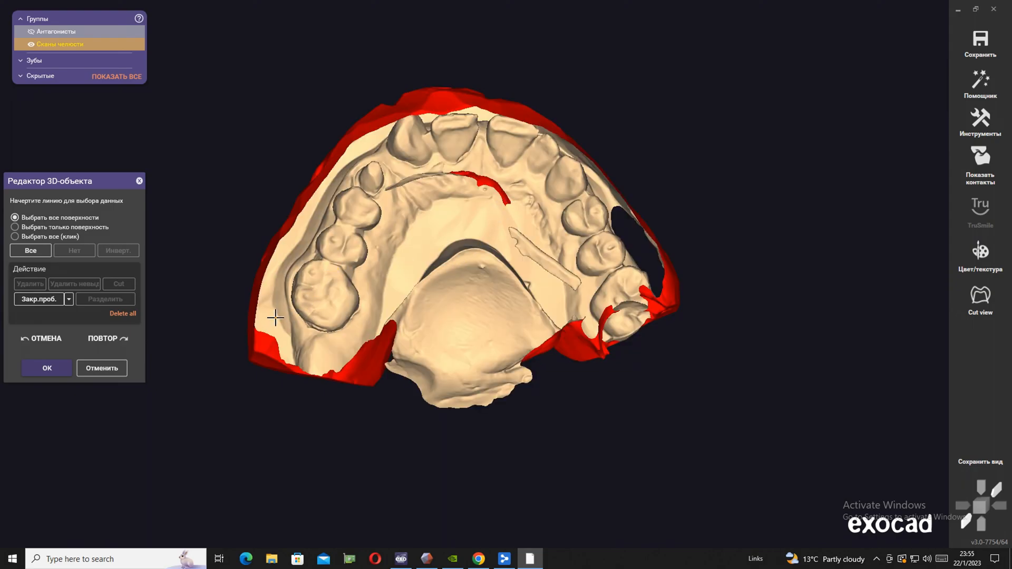
# Outline and delete the outer flange on the prepared tooth's side, from behind the last molar forward to the front teeth
pyautogui.moveTo(275, 318); pyautogui.dragTo(275, 283)
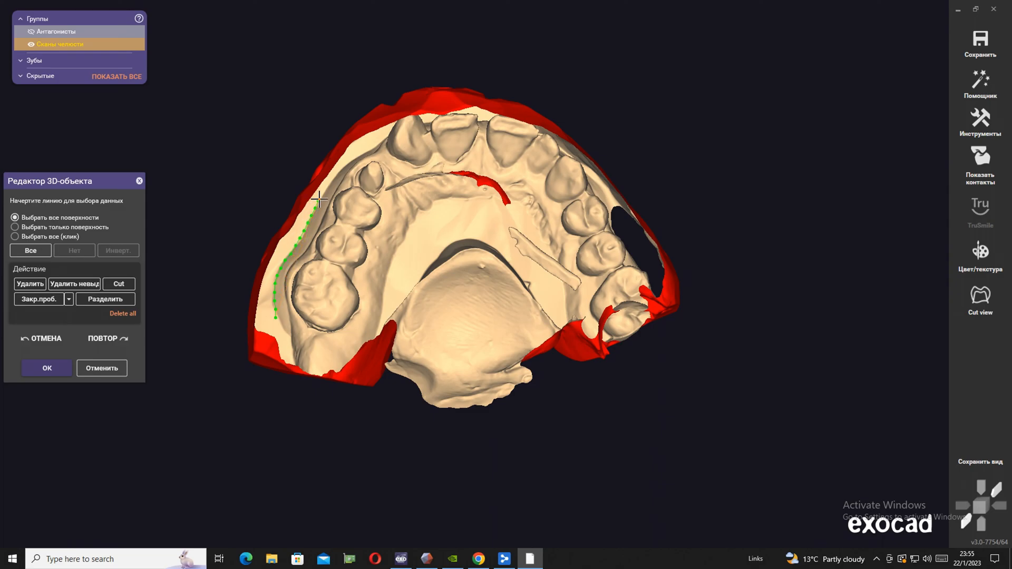
pyautogui.moveTo(348, 130)
pyautogui.mouseDown()
pyautogui.moveTo(248, 213)
pyautogui.moveTo(246, 377)
pyautogui.moveTo(345, 434)
pyautogui.mouseUp()
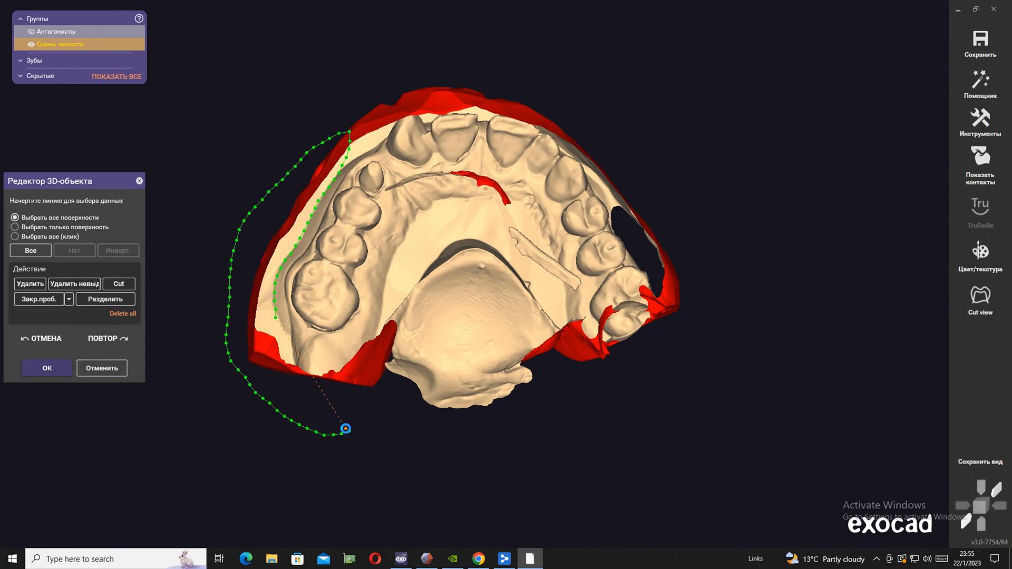
pyautogui.press('Delete')
pyautogui.click(296, 290)
pyautogui.moveTo(369, 118); pyautogui.dragTo(364, 135, button='right')
pyautogui.click(338, 164)
pyautogui.moveTo(377, 141)
pyautogui.mouseDown()
pyautogui.moveTo(403, 108)
pyautogui.moveTo(310, 93)
pyautogui.mouseUp()
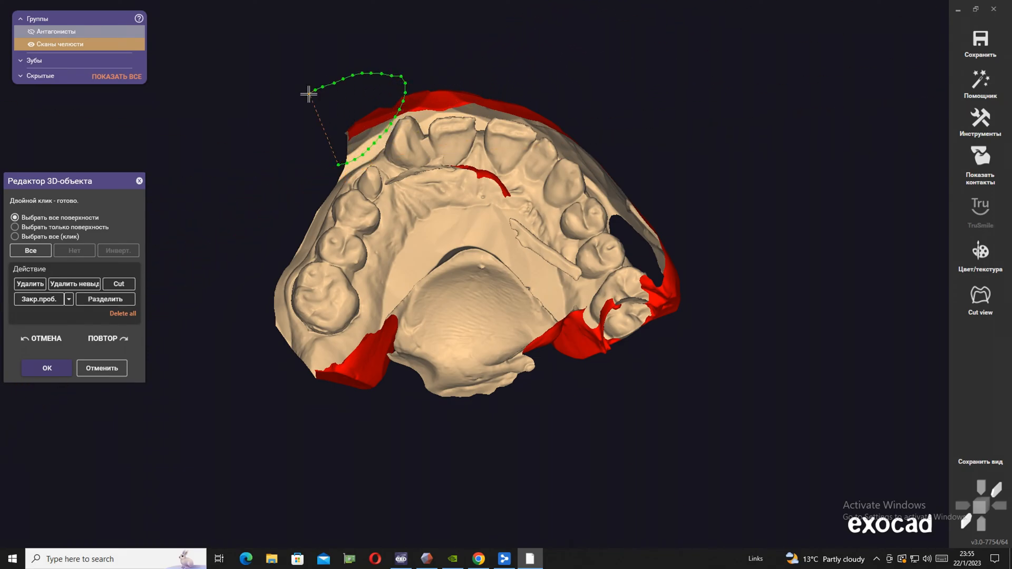
pyautogui.press('Delete')
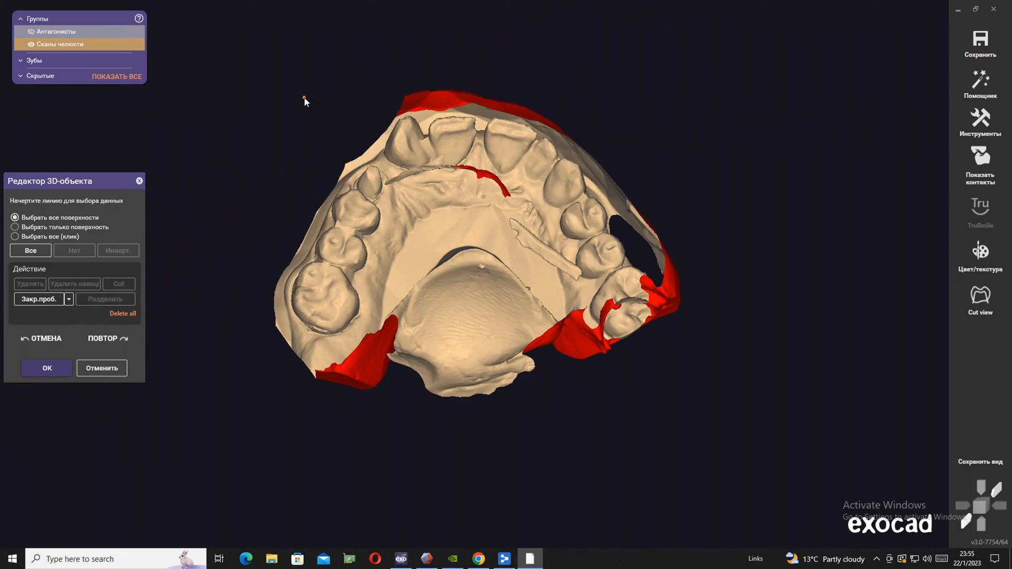
# Cut away the excess flange in front of the incisors with two successive outlines
pyautogui.moveTo(433, 87); pyautogui.dragTo(437, 93, button='right')
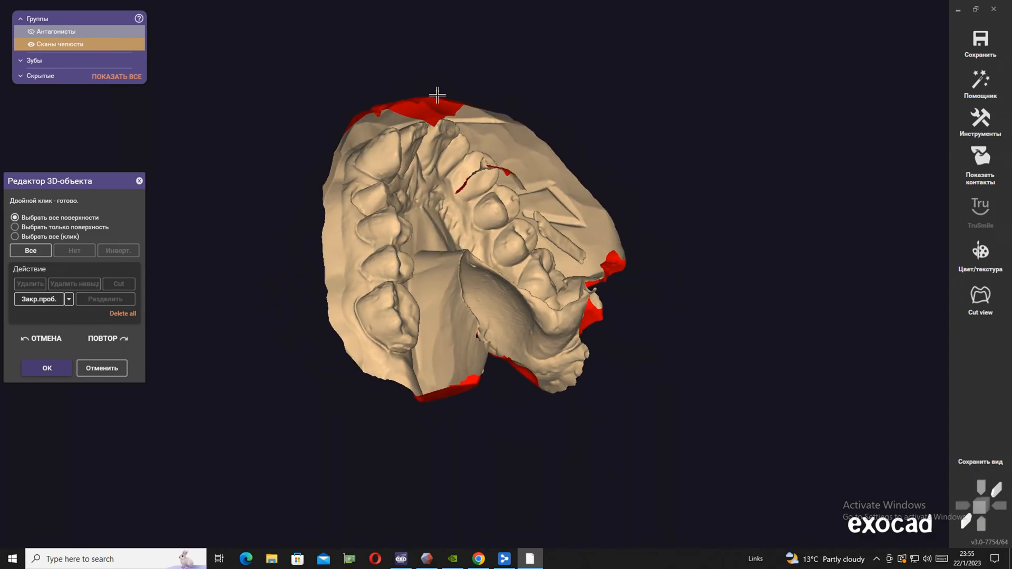
pyautogui.click(319, 160)
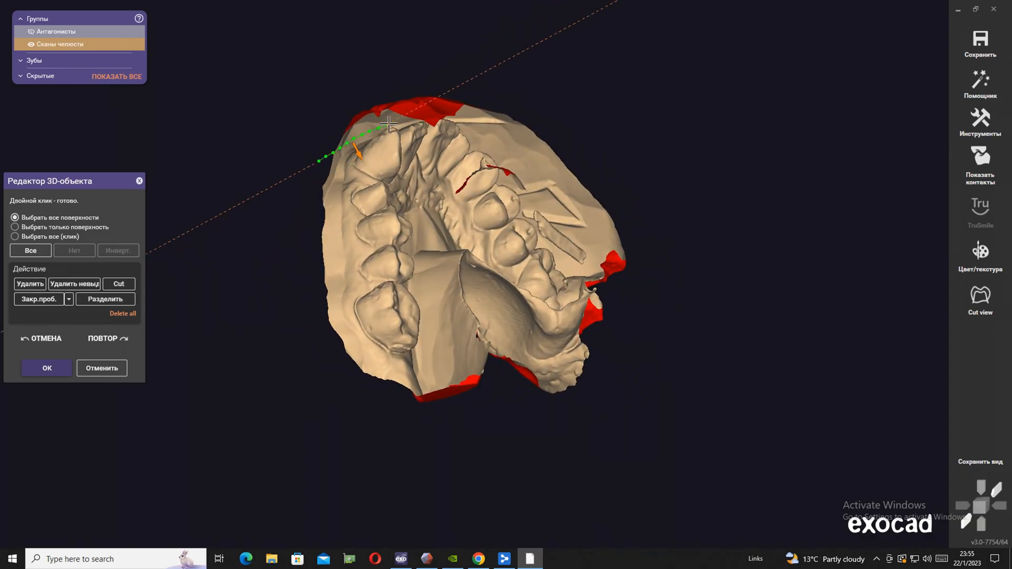
pyautogui.doubleClick(359, 51)
pyautogui.moveTo(361, 51)
pyautogui.mouseDown(button='right')
pyautogui.moveTo(373, 49)
pyautogui.moveTo(367, 58)
pyautogui.mouseUp(button='right')
pyautogui.moveTo(271, 227); pyautogui.dragTo(272, 227, button='right')
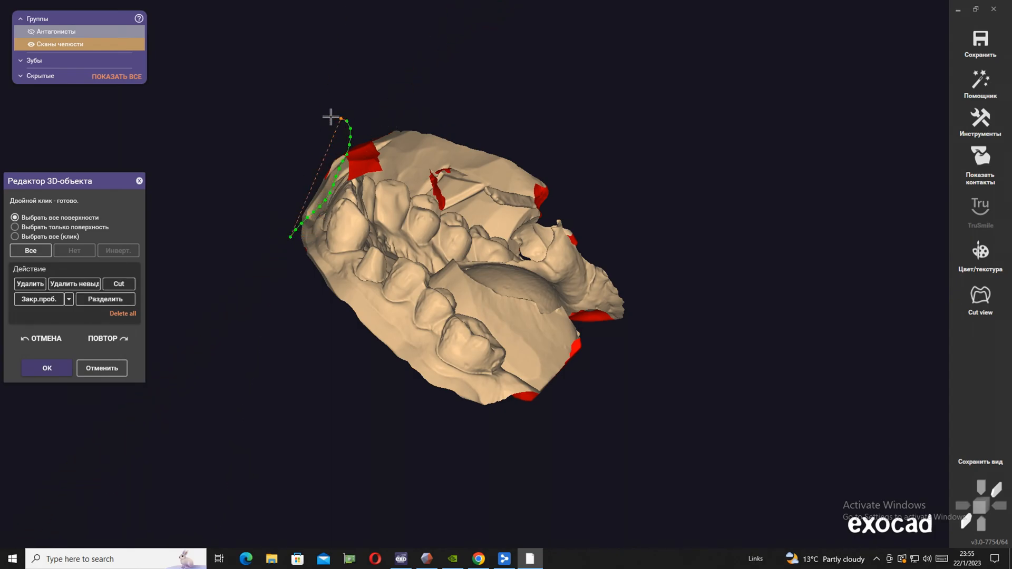
pyautogui.doubleClick(286, 120)
# Try to cut off the whole outer flange on the side opposite the prepared tooth with one outline
pyautogui.moveTo(280, 129); pyautogui.dragTo(625, 268, button='right')
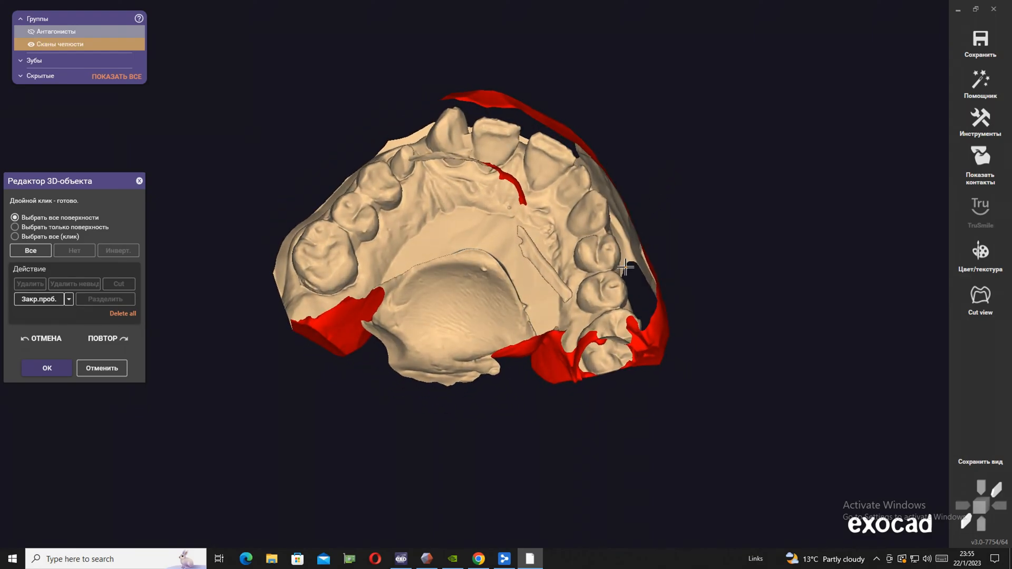
pyautogui.moveTo(627, 263); pyautogui.dragTo(617, 214)
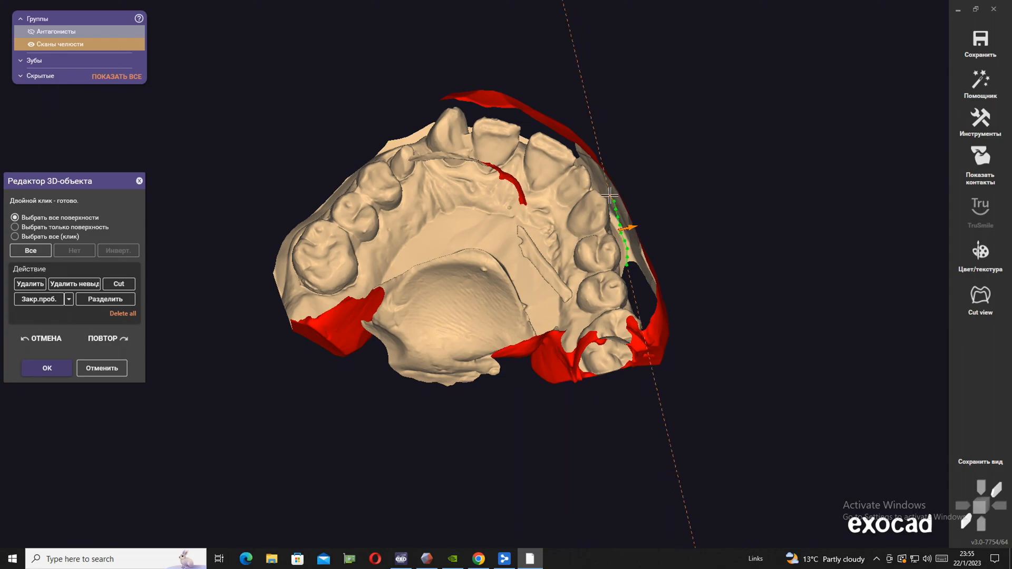
pyautogui.moveTo(596, 129)
pyautogui.mouseDown()
pyautogui.moveTo(748, 300)
pyautogui.moveTo(683, 399)
pyautogui.mouseUp()
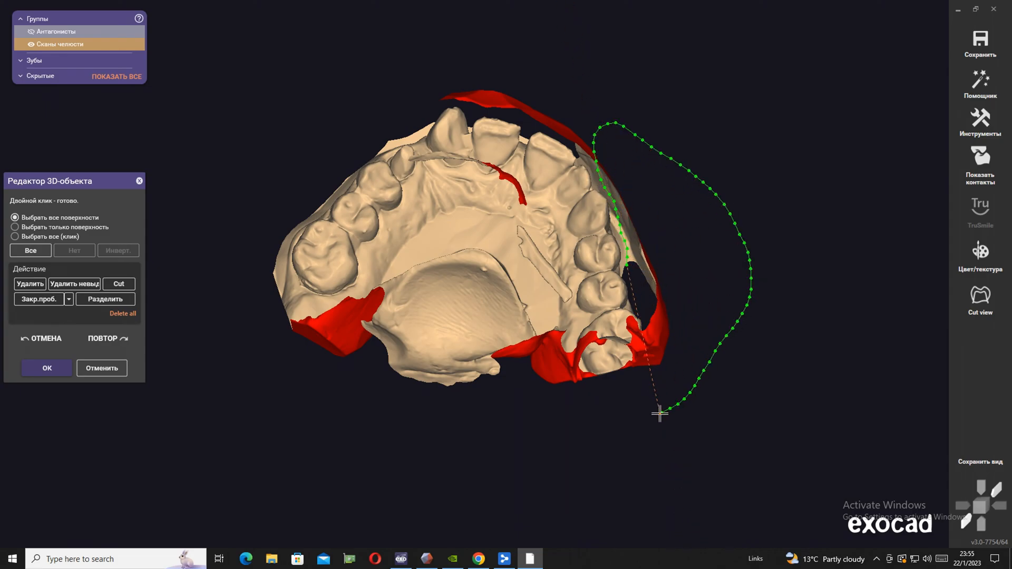
pyautogui.doubleClick(678, 410)
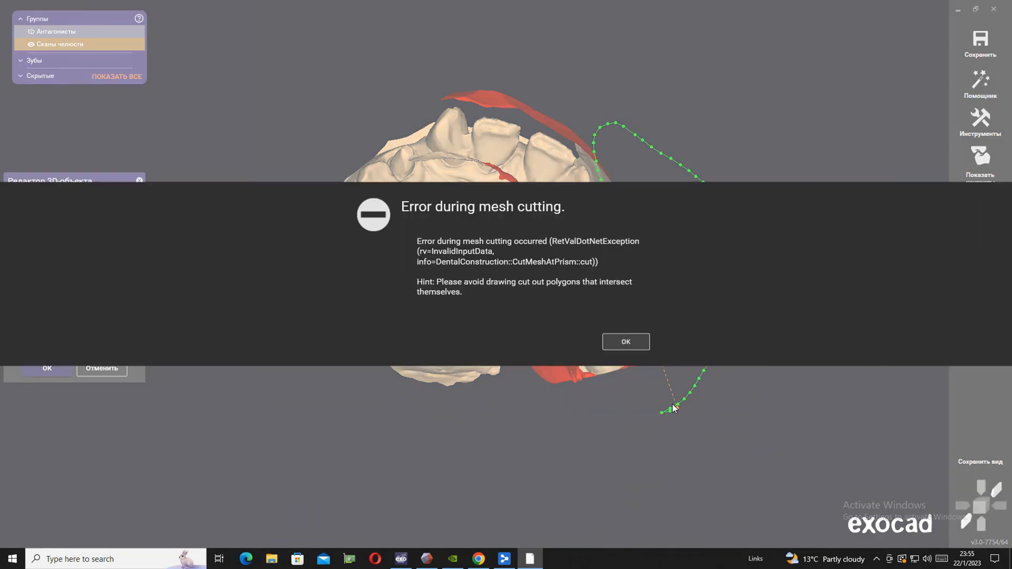
pyautogui.click(626, 341)
# Delete the detached front flange strip and the flange outside the opening on the side opposite the prepared tooth
pyautogui.moveTo(667, 319); pyautogui.dragTo(678, 314, button='right')
pyautogui.moveTo(628, 255)
pyautogui.mouseDown()
pyautogui.moveTo(568, 95)
pyautogui.moveTo(723, 296)
pyautogui.moveTo(659, 352)
pyautogui.mouseUp()
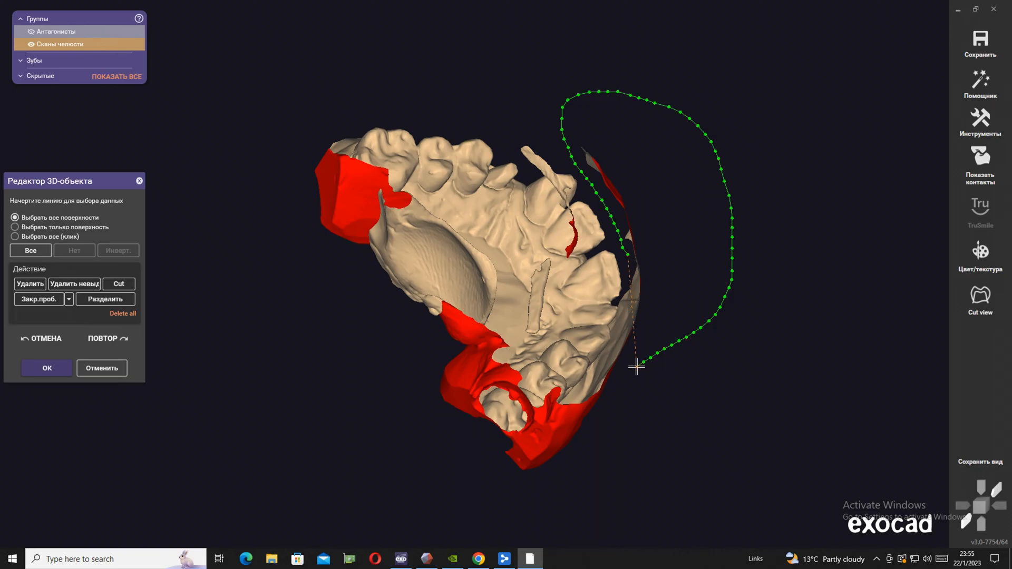
pyautogui.press('Delete')
pyautogui.moveTo(637, 368); pyautogui.dragTo(651, 369, button='right')
pyautogui.moveTo(551, 408)
pyautogui.mouseDown()
pyautogui.moveTo(574, 390)
pyautogui.moveTo(611, 385)
pyautogui.moveTo(510, 469)
pyautogui.mouseUp()
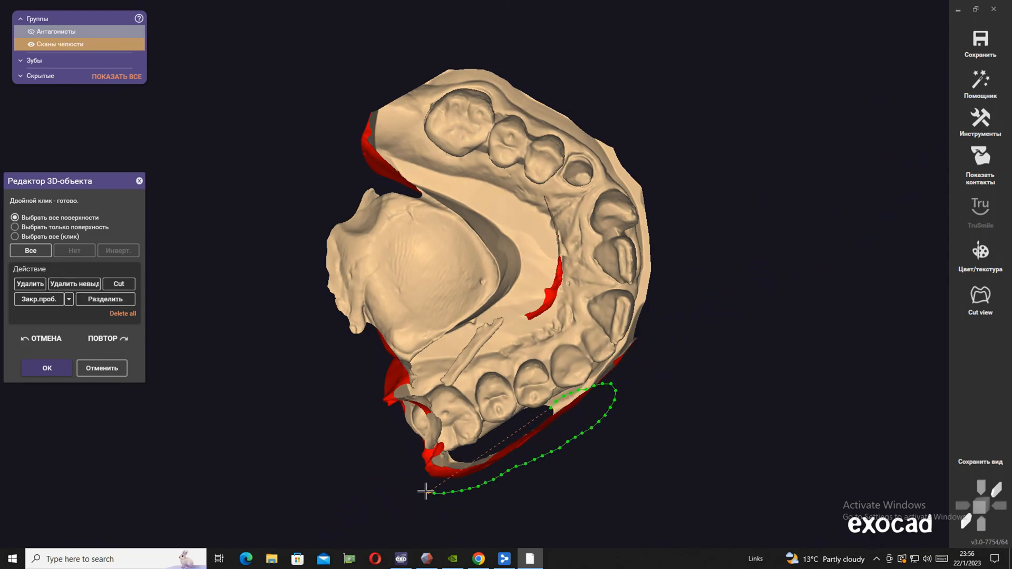
pyautogui.press('Delete')
# Trim the leftover scan edge outside the last molar on the side opposite the prepared tooth
pyautogui.moveTo(539, 458); pyautogui.dragTo(540, 458, button='right')
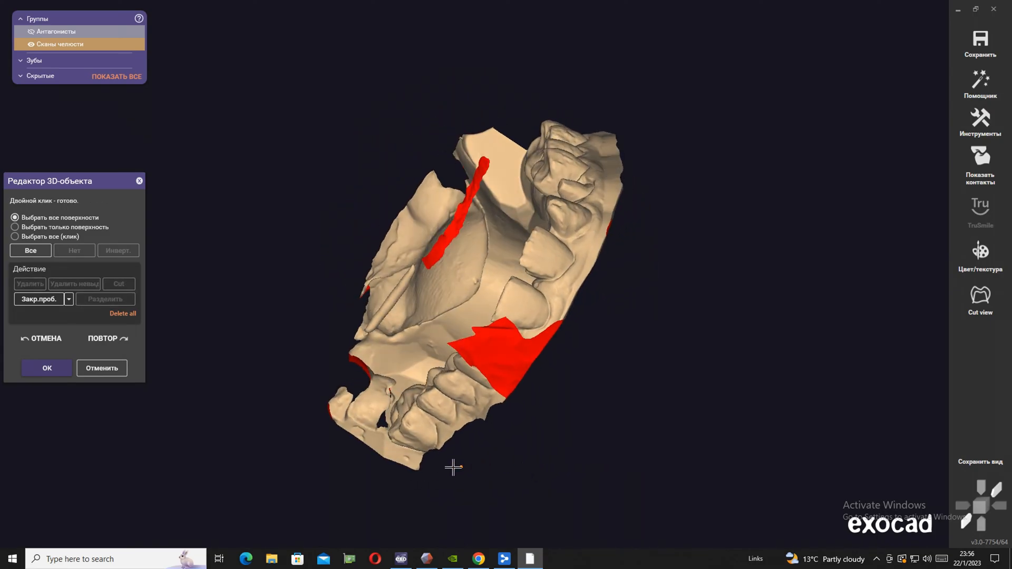
pyautogui.moveTo(432, 463); pyautogui.dragTo(376, 436)
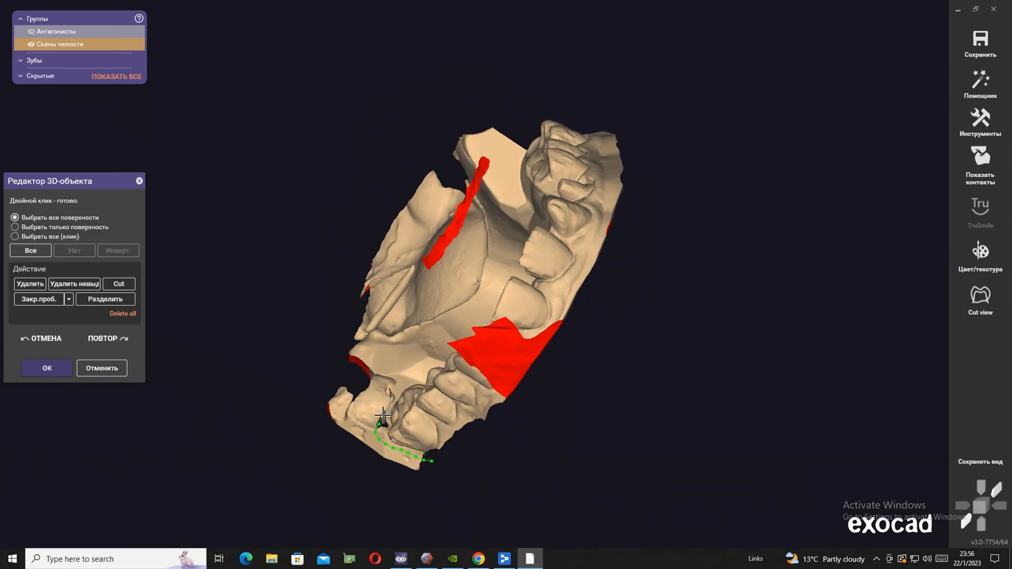
pyautogui.moveTo(364, 360)
pyautogui.mouseDown()
pyautogui.moveTo(271, 409)
pyautogui.moveTo(506, 511)
pyautogui.mouseUp()
pyautogui.press('Delete')
# Delete the remaining flange beside the canine and premolars on the side opposite the prepared tooth
pyautogui.moveTo(506, 511); pyautogui.dragTo(581, 445, button='right')
pyautogui.scroll(6, 580, 443)
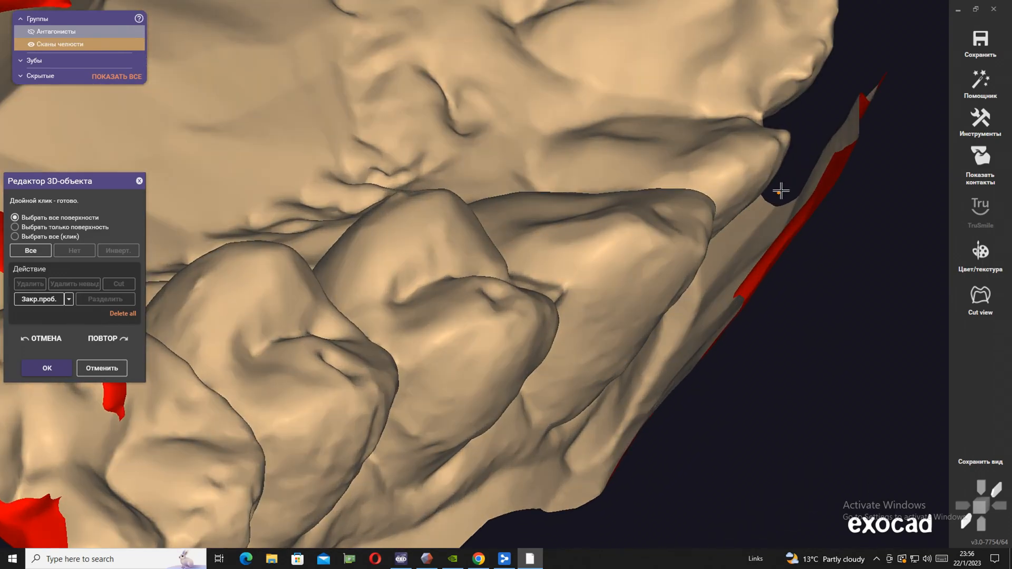
pyautogui.moveTo(783, 187); pyautogui.dragTo(722, 272)
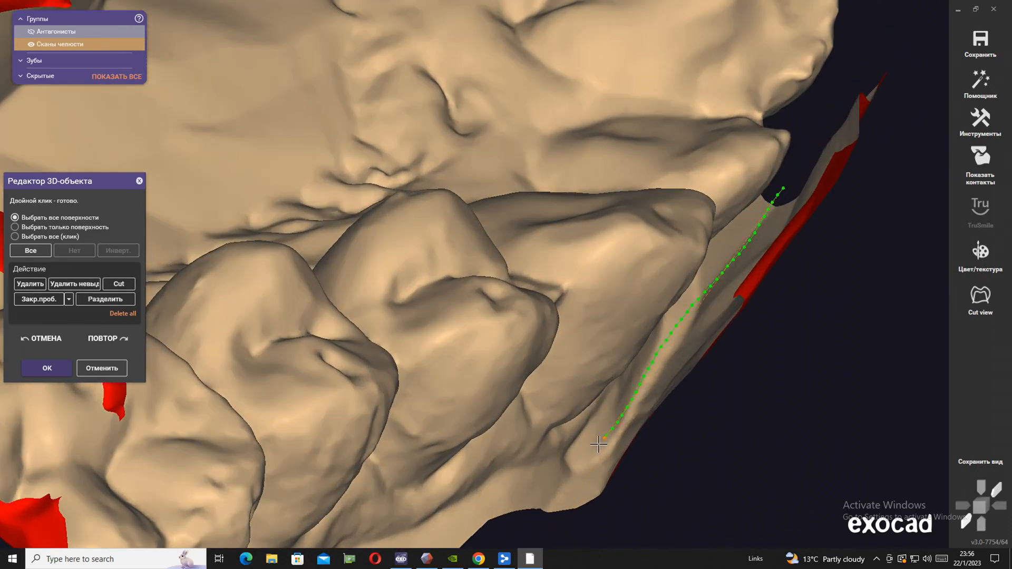
pyautogui.moveTo(533, 509)
pyautogui.mouseDown()
pyautogui.moveTo(617, 526)
pyautogui.moveTo(856, 308)
pyautogui.moveTo(905, 94)
pyautogui.mouseUp()
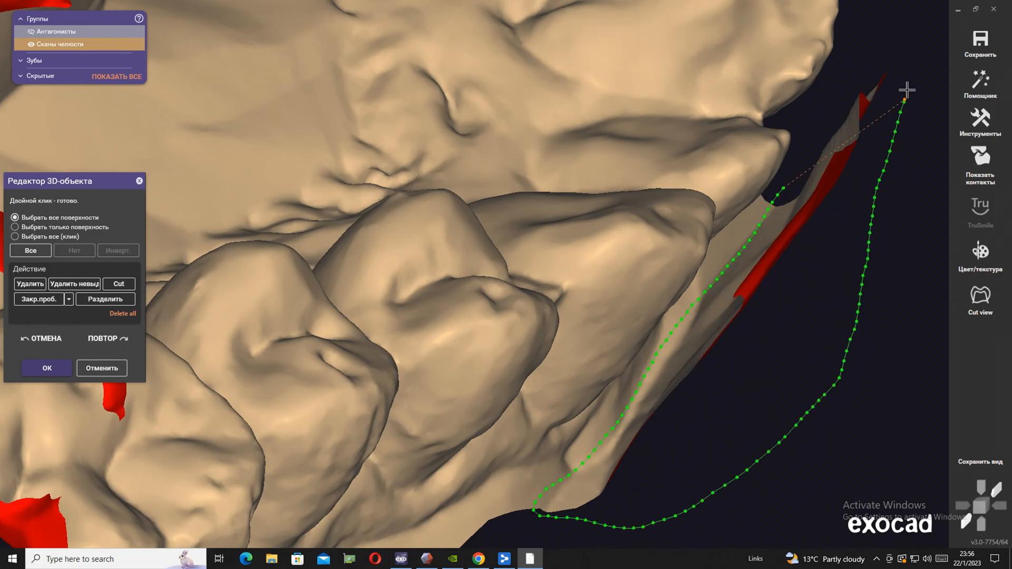
pyautogui.press('Delete')
pyautogui.scroll(-6, 527, 374)
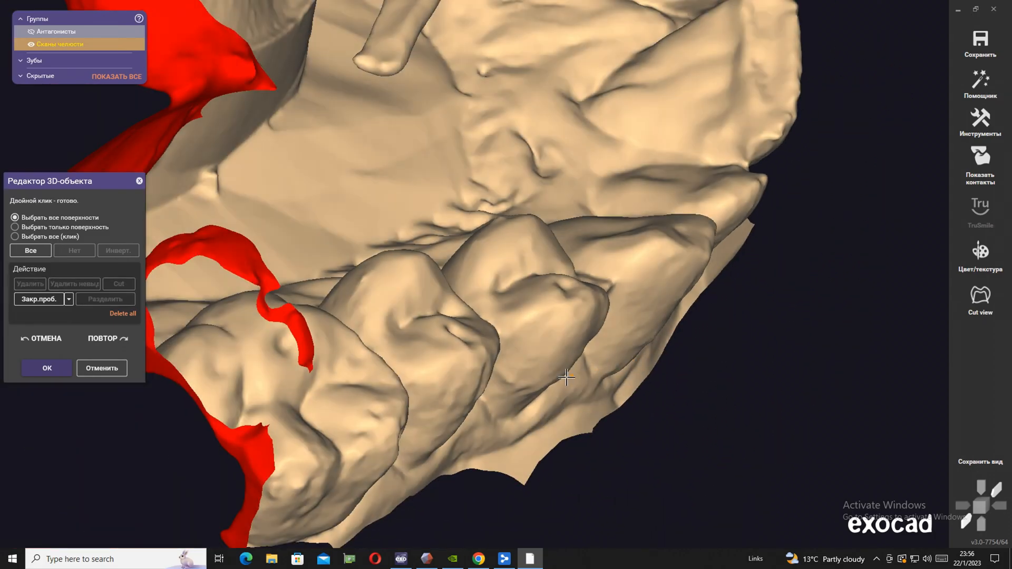
pyautogui.moveTo(507, 366)
pyautogui.mouseDown(button='right')
pyautogui.moveTo(525, 322)
pyautogui.moveTo(467, 355)
pyautogui.moveTo(488, 375)
pyautogui.moveTo(527, 322)
pyautogui.moveTo(330, 461)
pyautogui.mouseUp(button='right')
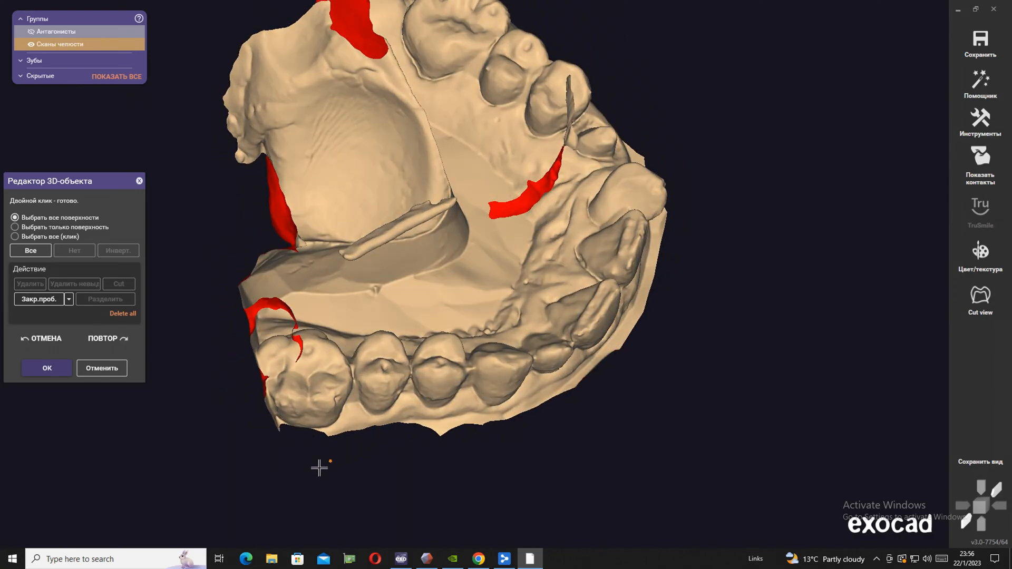
pyautogui.moveTo(292, 452); pyautogui.dragTo(275, 357)
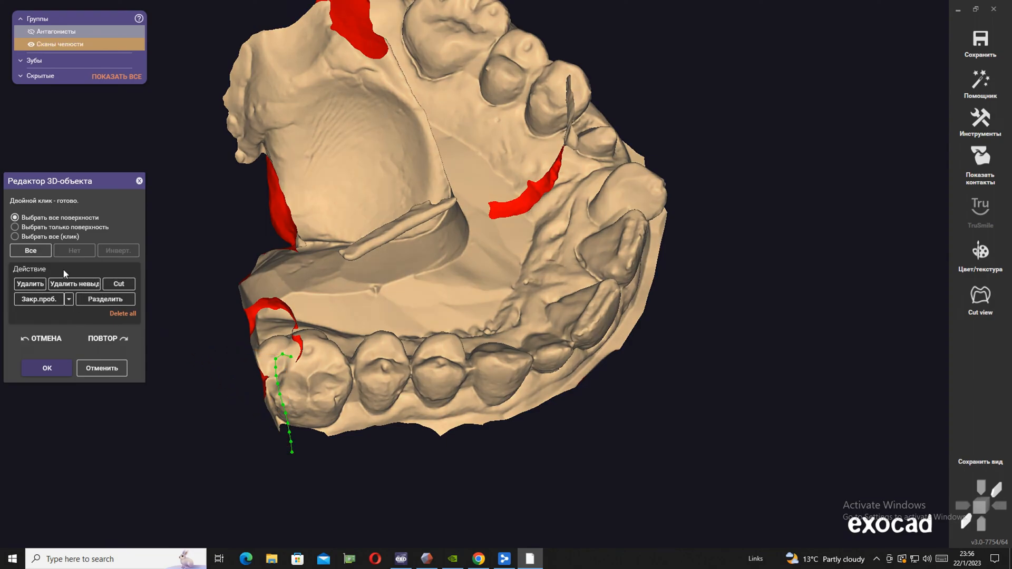
pyautogui.click(55, 340)
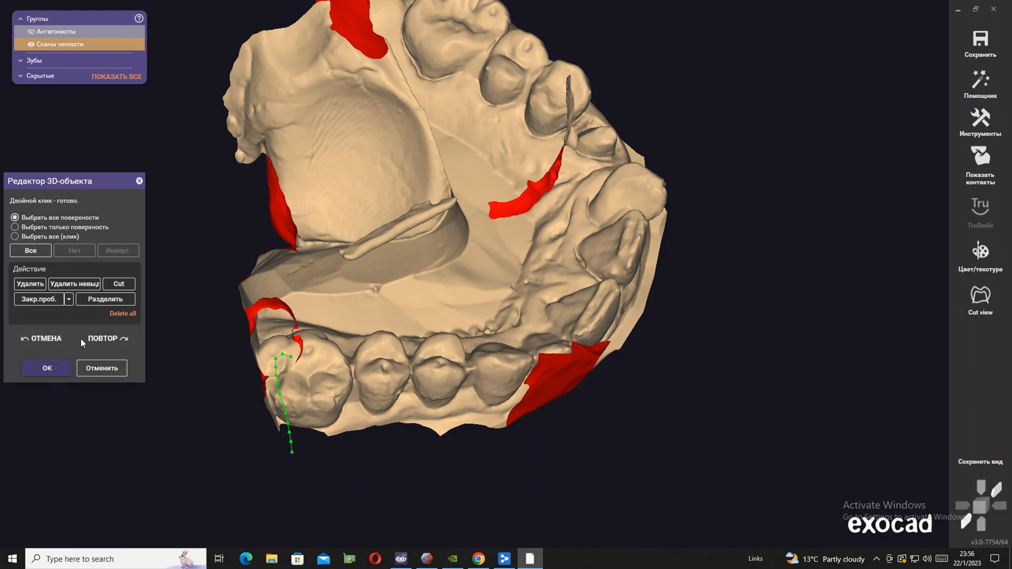
pyautogui.click(105, 339)
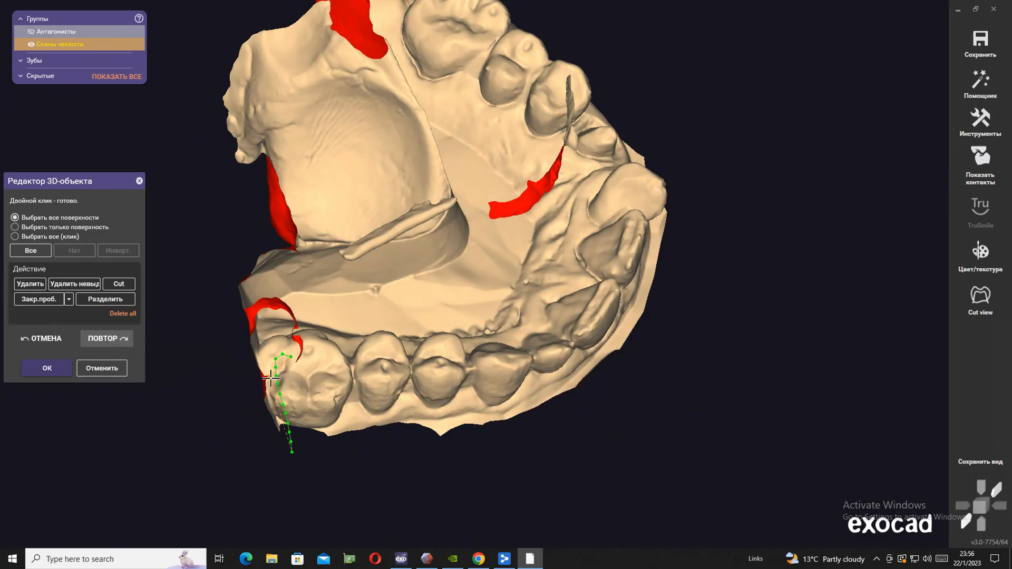
pyautogui.doubleClick(251, 384)
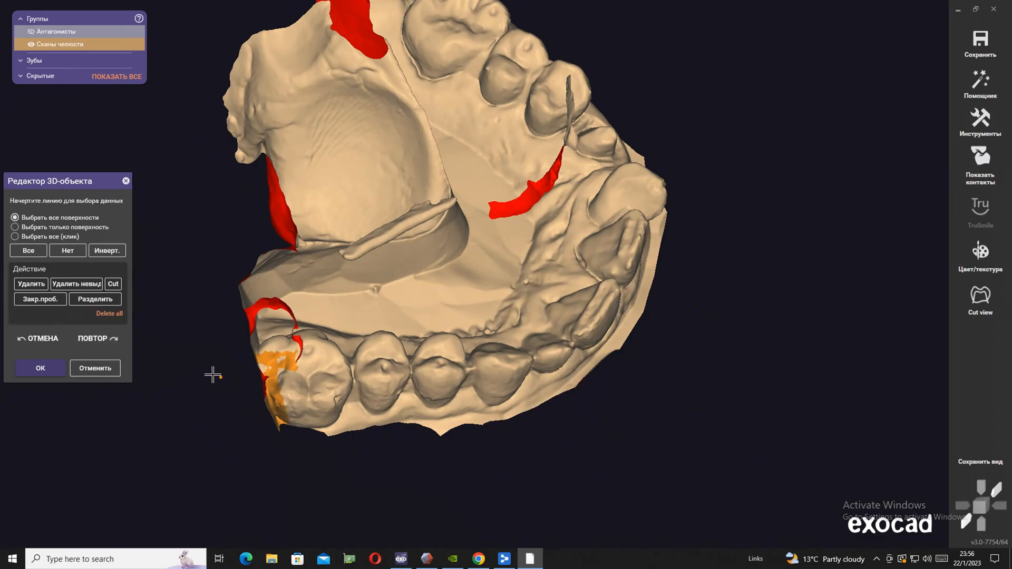
pyautogui.click(69, 252)
# Outline and delete the palate area inside the dental arch
pyautogui.moveTo(310, 437); pyautogui.dragTo(311, 409, button='right')
pyautogui.moveTo(273, 386); pyautogui.dragTo(280, 213)
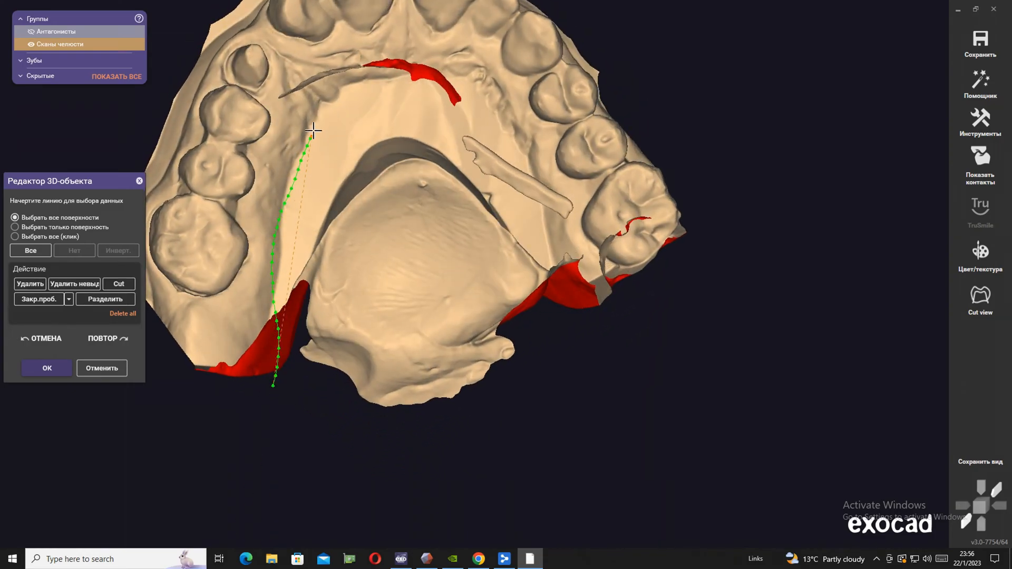
pyautogui.moveTo(577, 261)
pyautogui.mouseDown()
pyautogui.moveTo(590, 354)
pyautogui.moveTo(359, 442)
pyautogui.mouseUp()
pyautogui.press('Delete')
# Outline and delete the loose scan fragments left floating inside the dental arch
pyautogui.moveTo(332, 439); pyautogui.dragTo(367, 354, button='right')
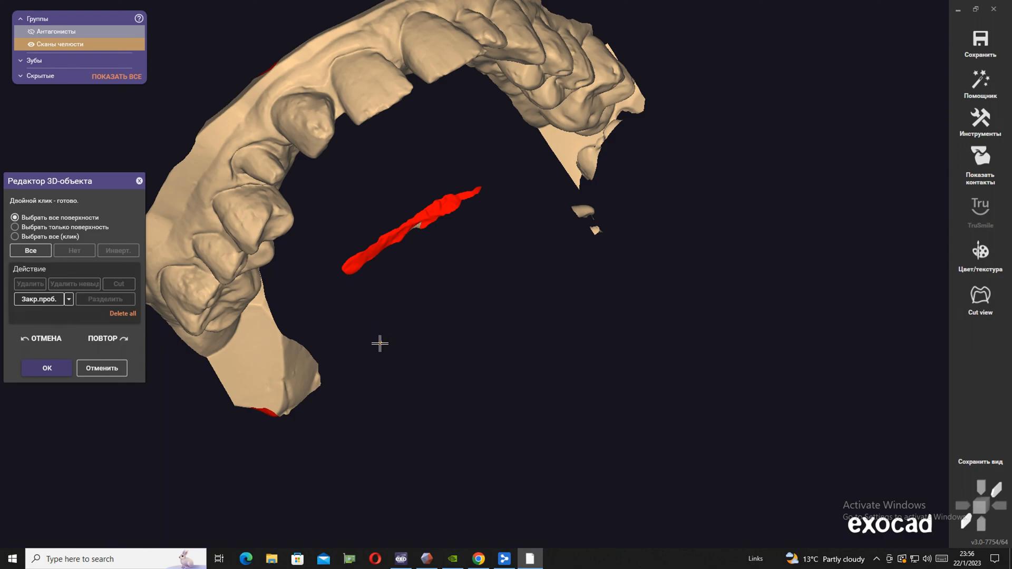
pyautogui.moveTo(310, 301)
pyautogui.mouseDown()
pyautogui.moveTo(316, 275)
pyautogui.moveTo(434, 171)
pyautogui.moveTo(554, 185)
pyautogui.mouseUp()
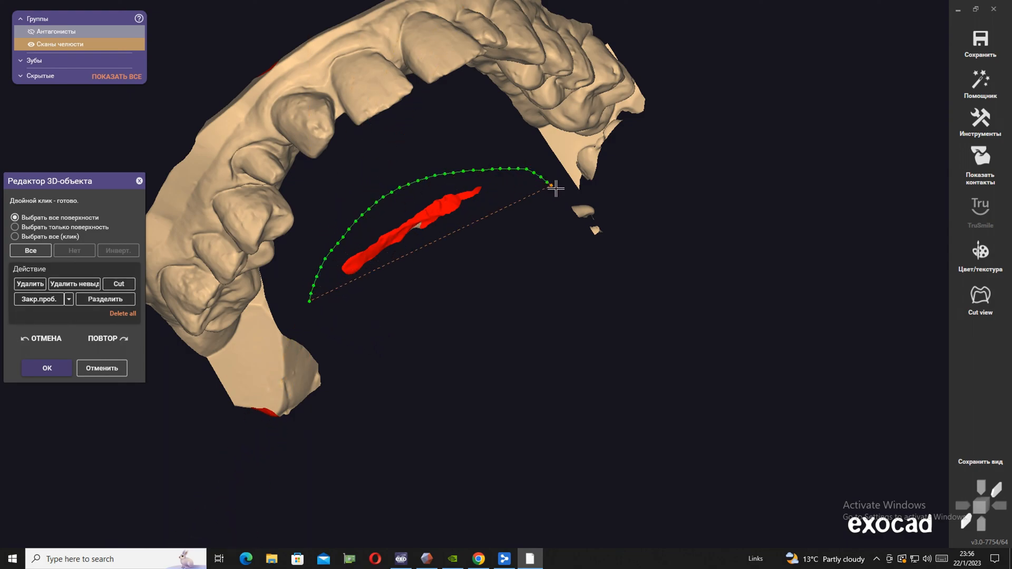
pyautogui.moveTo(612, 203)
pyautogui.mouseDown()
pyautogui.moveTo(452, 321)
pyautogui.moveTo(362, 310)
pyautogui.mouseUp()
pyautogui.press('Delete')
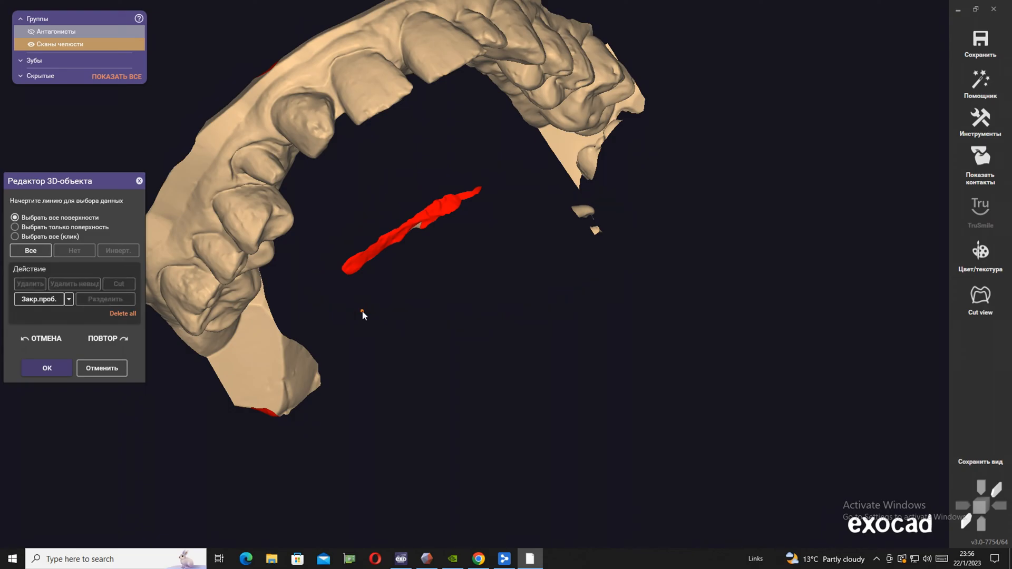
pyautogui.moveTo(363, 311); pyautogui.dragTo(364, 303, button='right')
pyautogui.moveTo(328, 292)
pyautogui.mouseDown()
pyautogui.moveTo(445, 180)
pyautogui.moveTo(578, 209)
pyautogui.mouseUp()
pyautogui.moveTo(619, 258); pyautogui.dragTo(404, 296)
pyautogui.press('Delete')
# Trim the excess scan edge behind the last molar on the prepared tooth's side
pyautogui.moveTo(403, 297); pyautogui.dragTo(403, 292, button='right')
pyautogui.moveTo(203, 393)
pyautogui.mouseDown()
pyautogui.moveTo(230, 369)
pyautogui.moveTo(365, 318)
pyautogui.moveTo(232, 463)
pyautogui.mouseUp()
pyautogui.press('Delete')
pyautogui.click(392, 396)
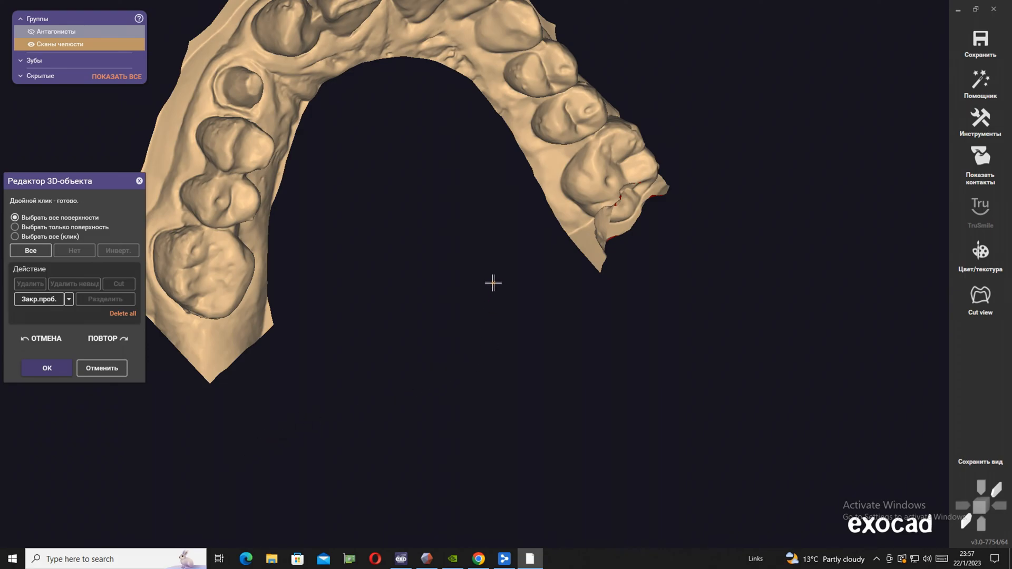
# Outline and delete the ragged scan edge behind the last molar opposite the prepared tooth
pyautogui.moveTo(648, 193); pyautogui.dragTo(642, 196, button='right')
pyautogui.moveTo(482, 175); pyautogui.dragTo(508, 158)
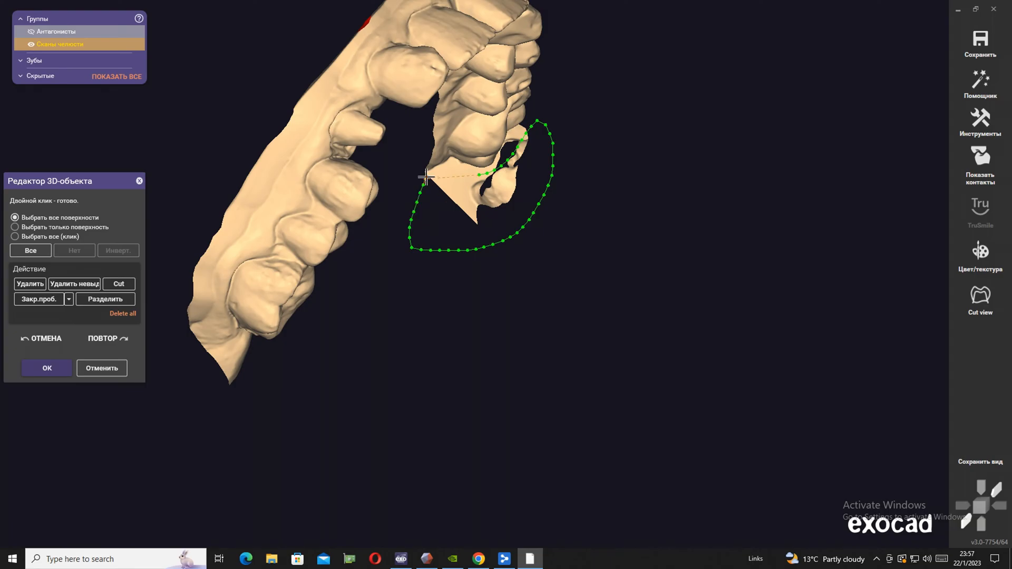
pyautogui.press('Delete')
# Delete the loose fragment beneath the last molar opposite the prepared tooth, together with the protruding corner of its rear edge
pyautogui.moveTo(455, 258); pyautogui.dragTo(445, 250, button='right')
pyautogui.scroll(-4, 445, 250)
pyautogui.moveTo(599, 303); pyautogui.dragTo(601, 298, button='right')
pyautogui.scroll(6, 580, 285)
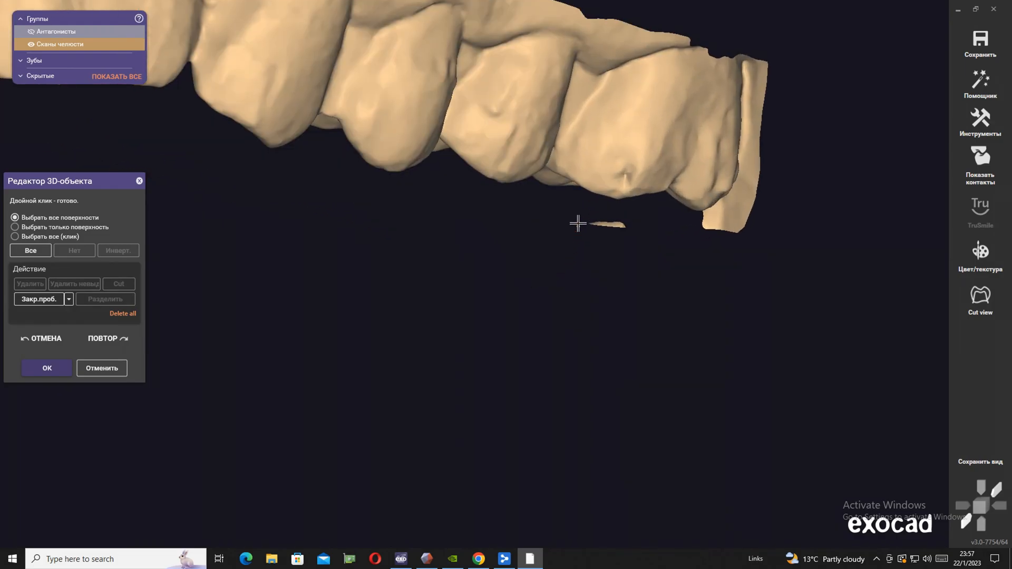
pyautogui.moveTo(590, 206); pyautogui.dragTo(623, 205)
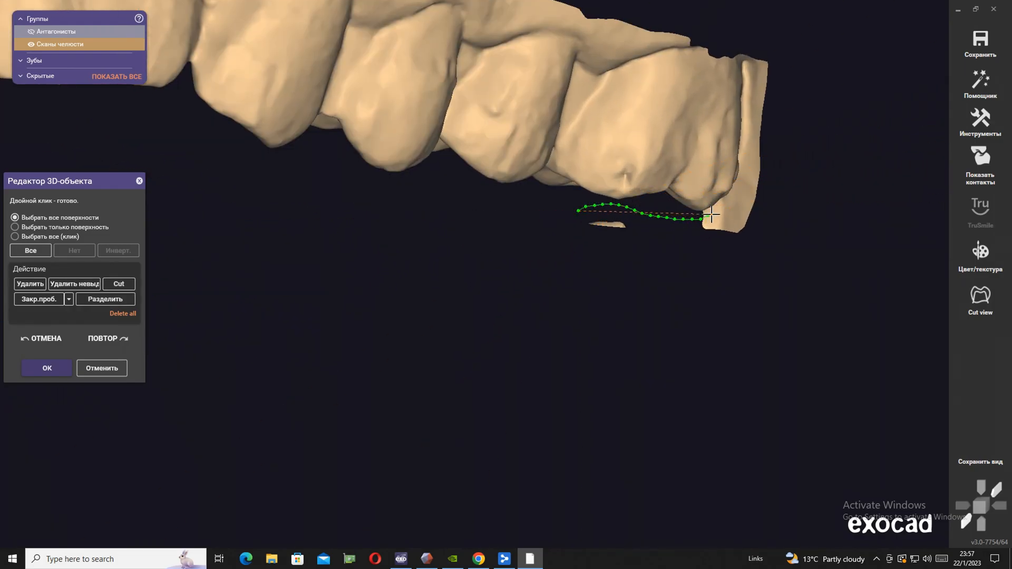
pyautogui.moveTo(757, 180); pyautogui.dragTo(650, 302)
pyautogui.press('Delete')
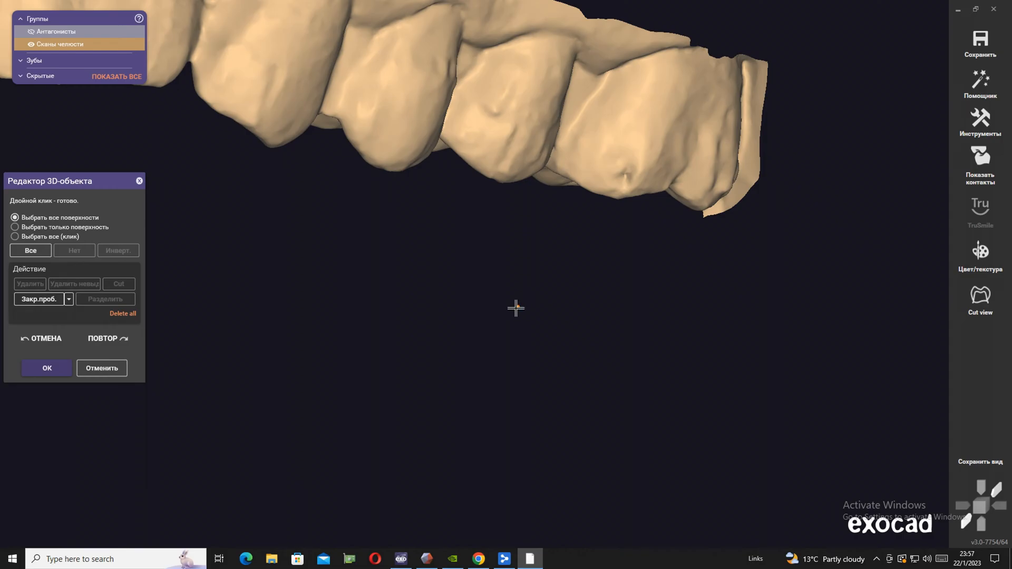
# Trim the protruding flange edge beside the lateral incisor opposite the prepared tooth and accept the jaw scan edits
pyautogui.scroll(-6, 472, 369)
pyautogui.moveTo(358, 371); pyautogui.dragTo(358, 371, button='right')
pyautogui.scroll(5, 499, 330)
pyautogui.moveTo(596, 353); pyautogui.dragTo(596, 314)
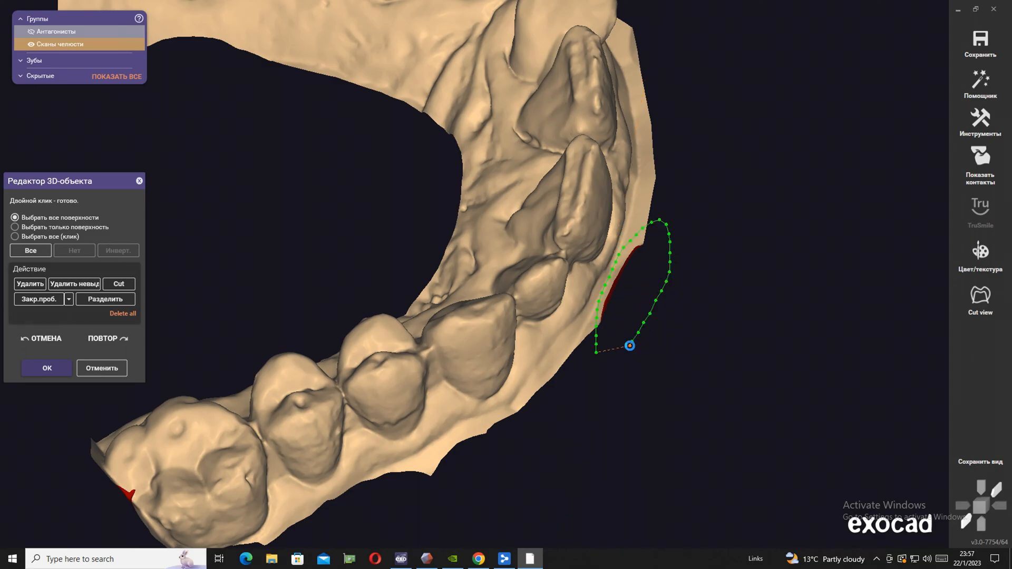
pyautogui.moveTo(630, 345); pyautogui.dragTo(601, 362)
pyautogui.press('Delete')
pyautogui.scroll(-6, 600, 362)
pyautogui.moveTo(599, 362)
pyautogui.mouseDown(button='right')
pyautogui.moveTo(590, 362)
pyautogui.moveTo(584, 333)
pyautogui.mouseUp(button='right')
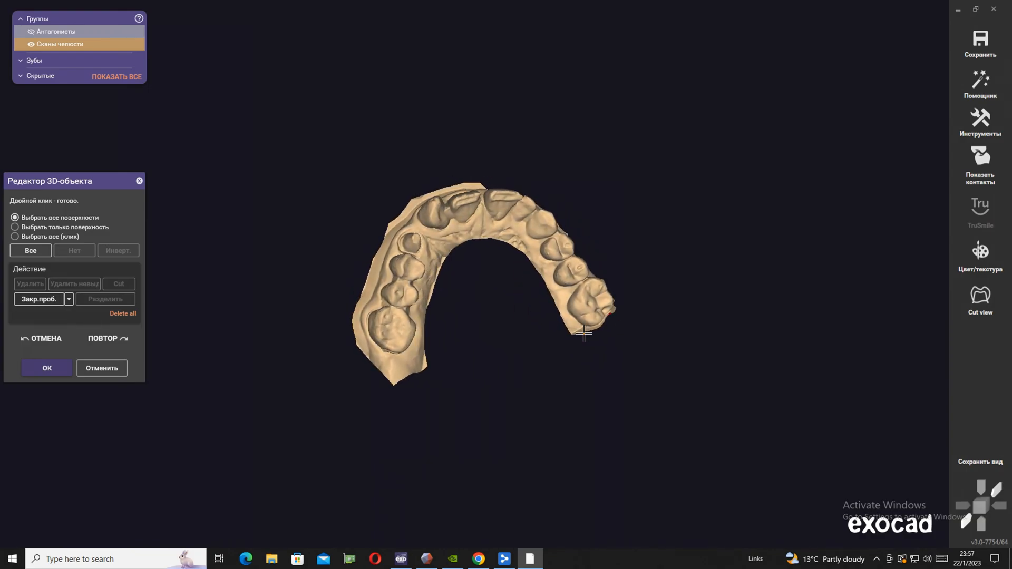
pyautogui.click(49, 368)
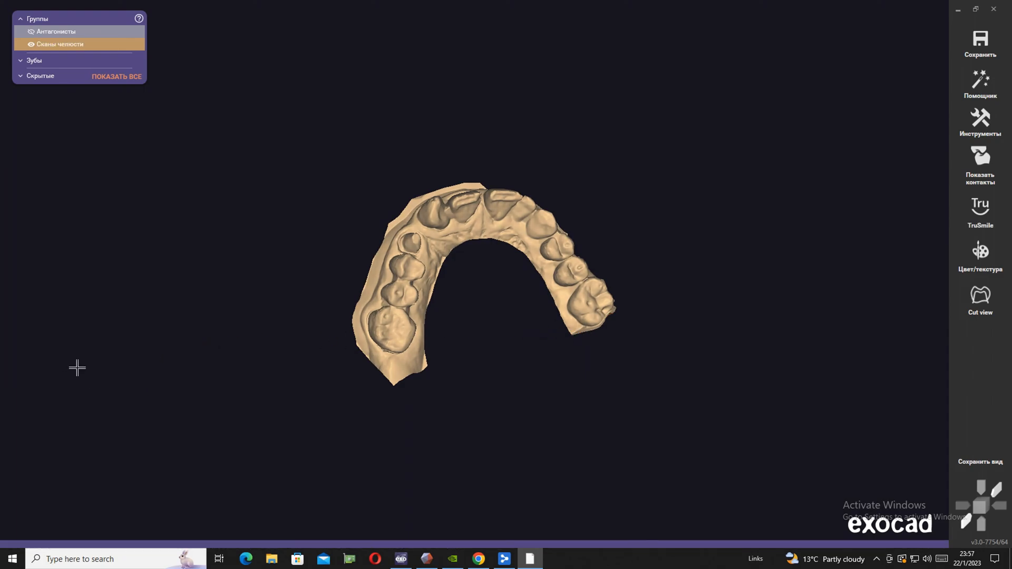
# Show only the antagonist scan, hiding the jaw scan, and open the antagonist for scan editing
pyautogui.click(31, 31)
pyautogui.click(31, 44)
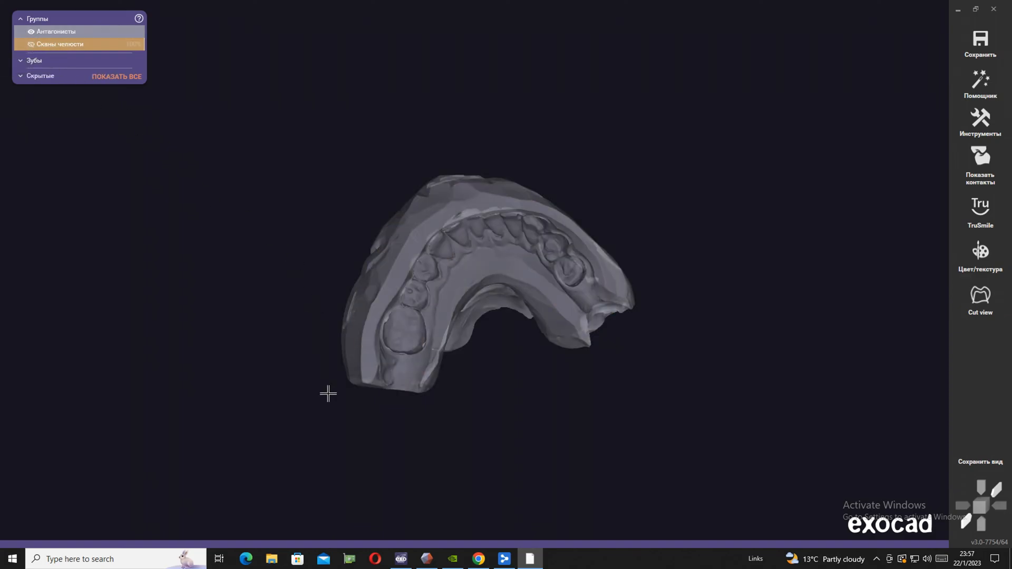
pyautogui.moveTo(473, 531)
pyautogui.click(404, 377)
pyautogui.moveTo(530, 309); pyautogui.dragTo(530, 309, button='right')
pyautogui.click(475, 251)
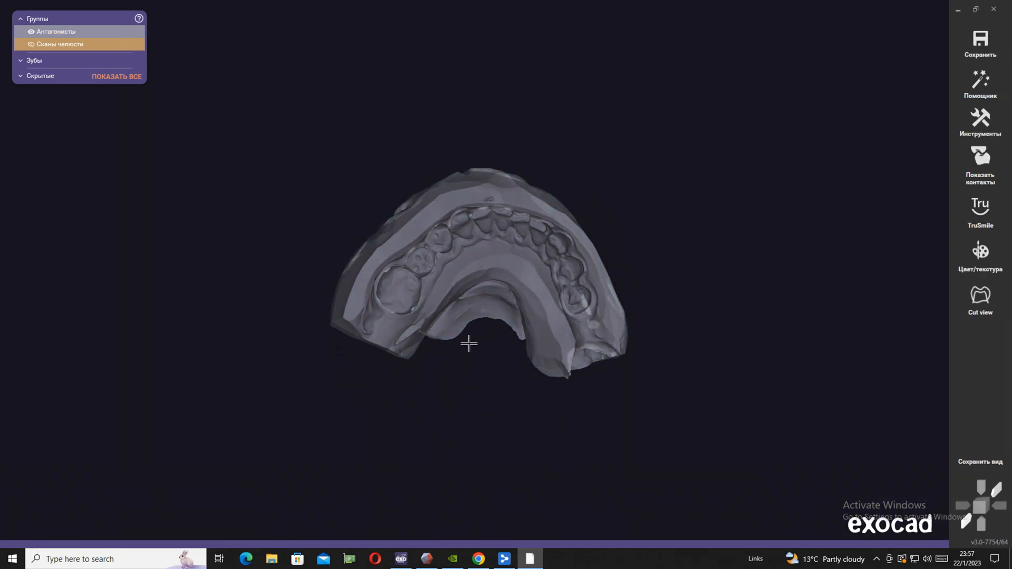
pyautogui.scroll(-2, 467, 338)
pyautogui.scroll(5, 453, 274)
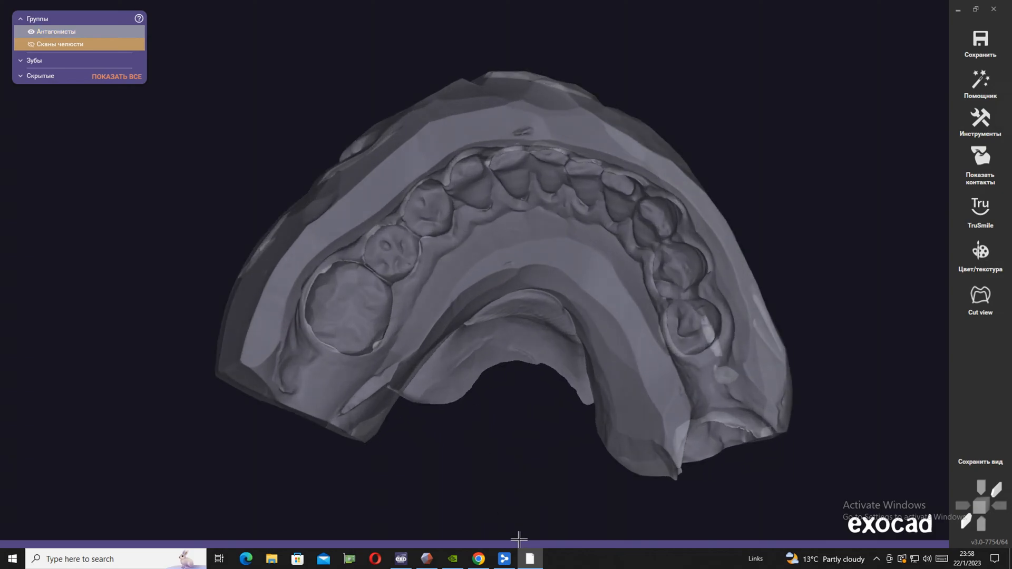
pyautogui.moveTo(372, 500)
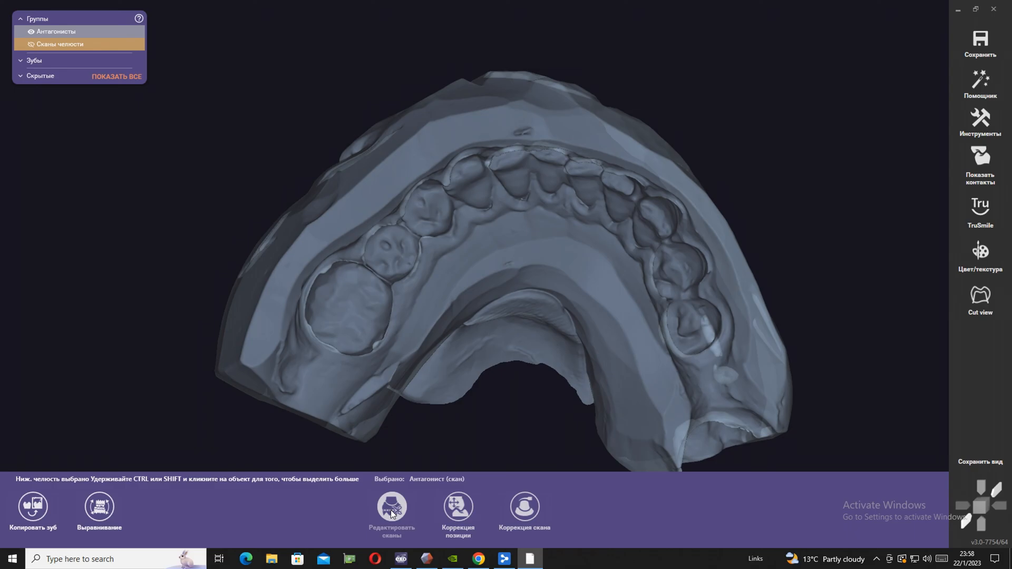
pyautogui.click(391, 511)
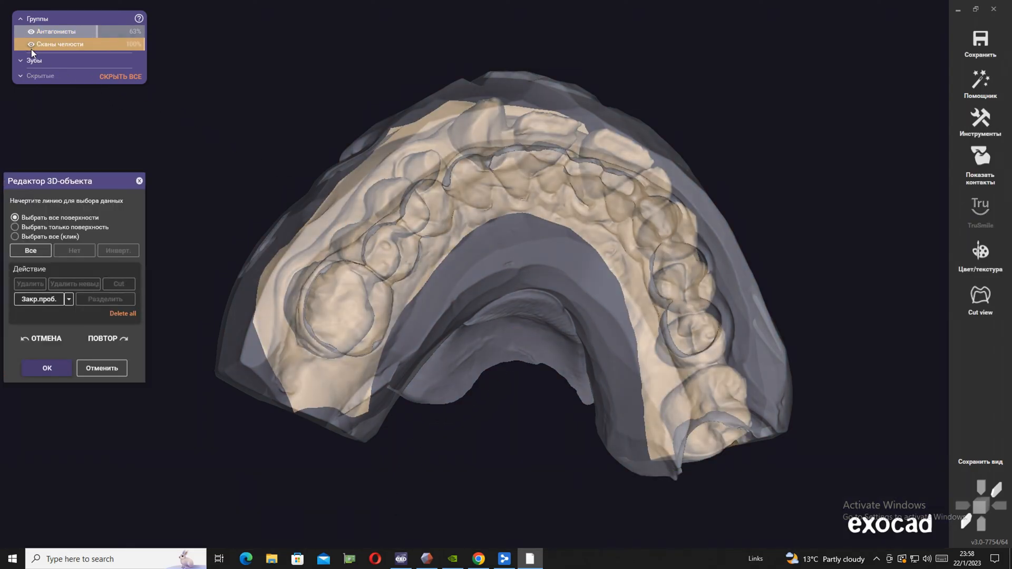
pyautogui.click(30, 44)
pyautogui.moveTo(317, 101); pyautogui.dragTo(317, 101, button='right')
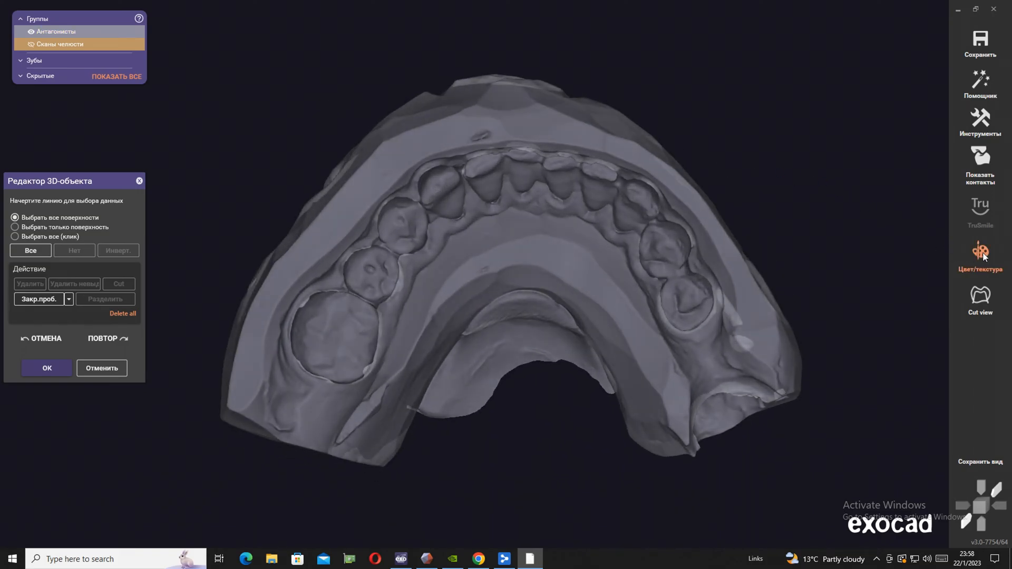
# Check the antagonist's surface orientation with its texture shown, invert the orientation, and switch the texture off again
pyautogui.click(981, 253)
pyautogui.moveTo(604, 363); pyautogui.dragTo(603, 366, button='right')
pyautogui.rightClick(495, 227)
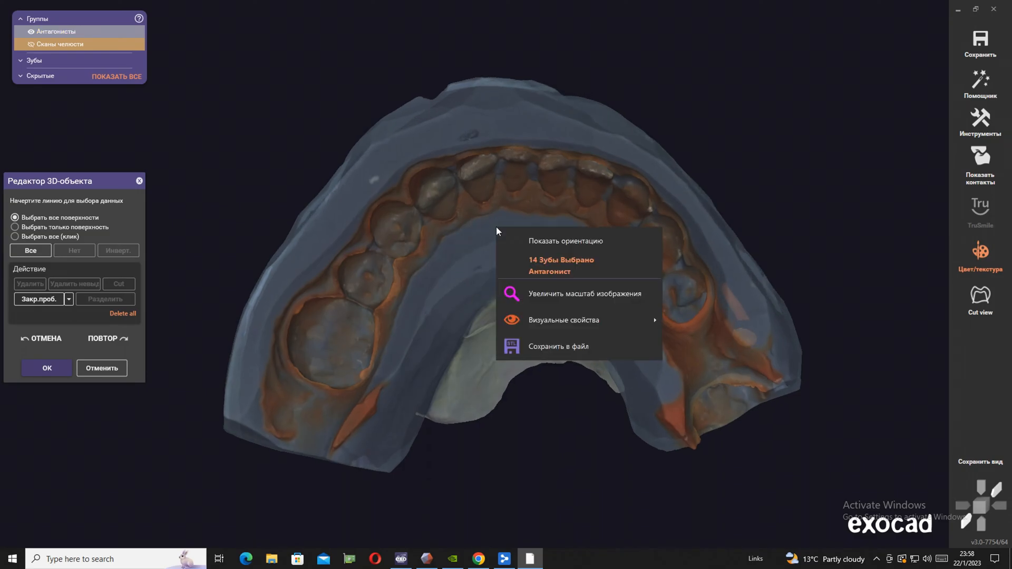
pyautogui.click(541, 240)
pyautogui.moveTo(675, 199); pyautogui.dragTo(675, 199, button='right')
pyautogui.rightClick(528, 201)
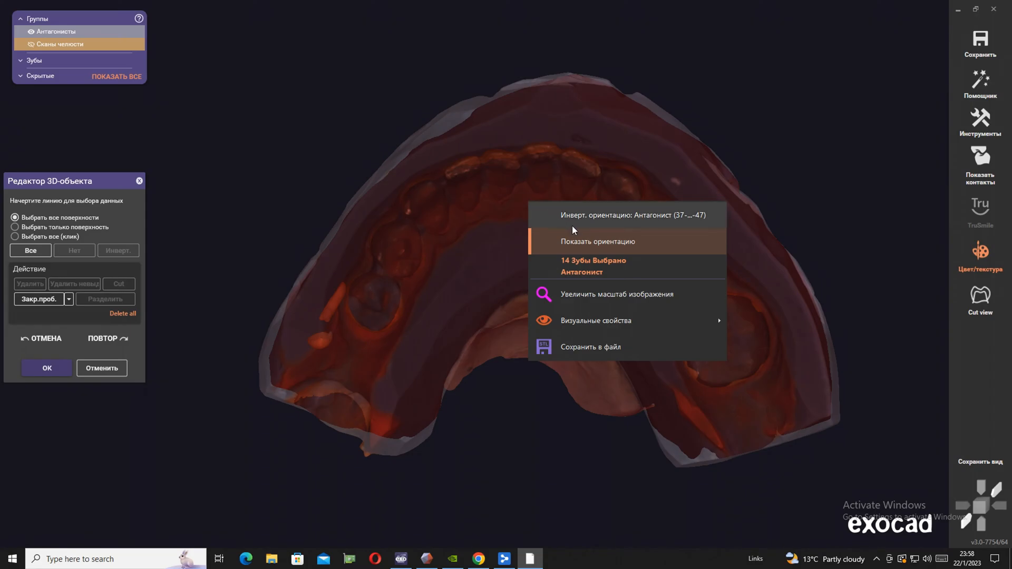
pyautogui.click(593, 216)
pyautogui.click(987, 271)
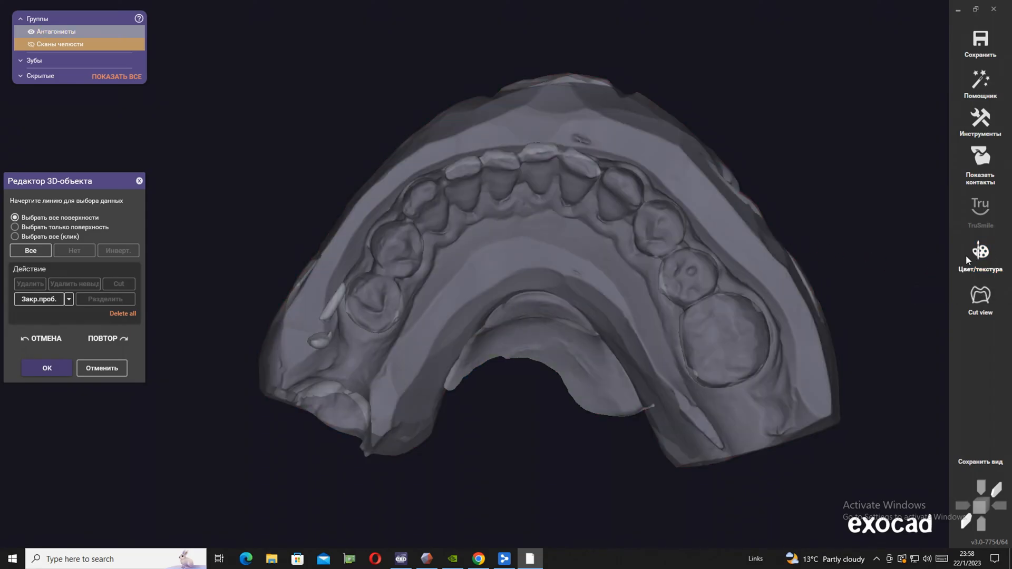
# Outline and delete the outer flange around the antagonist's whole arch and set the antagonist's opacity to 100%
pyautogui.moveTo(544, 342); pyautogui.dragTo(544, 337, button='right')
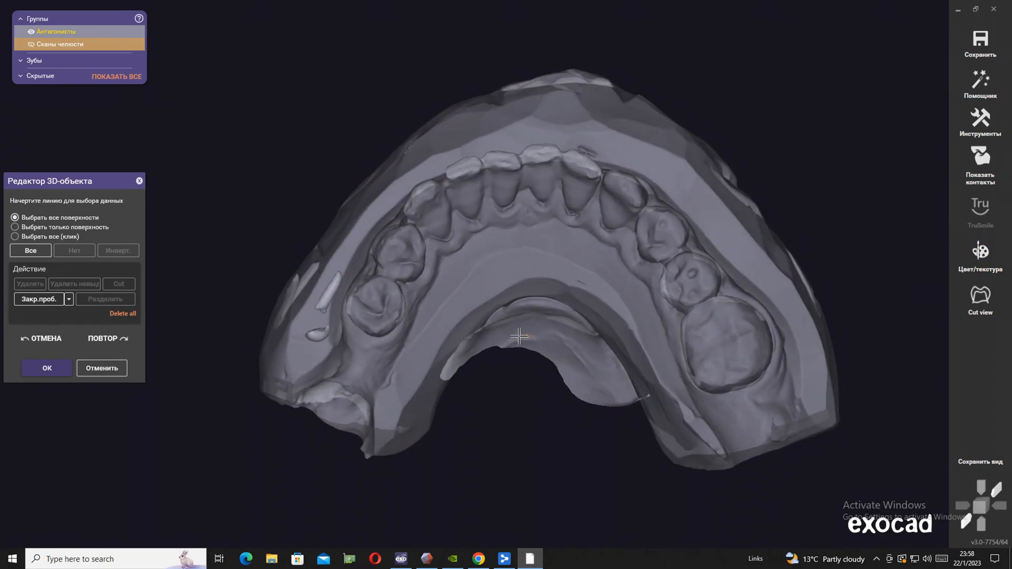
pyautogui.moveTo(289, 426); pyautogui.dragTo(282, 400)
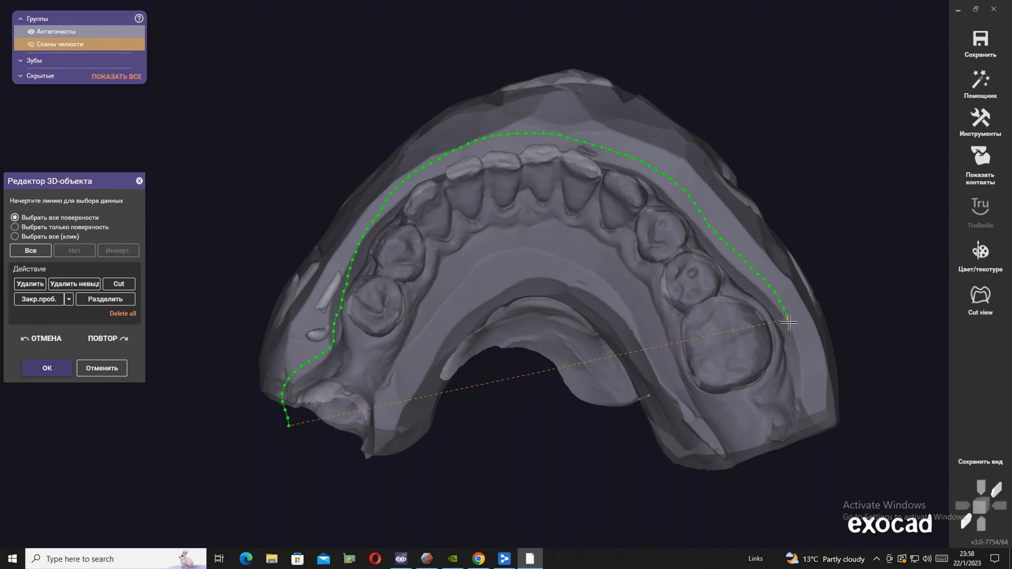
pyautogui.moveTo(880, 370)
pyautogui.mouseDown()
pyautogui.moveTo(701, 43)
pyautogui.moveTo(310, 127)
pyautogui.moveTo(225, 429)
pyautogui.mouseUp()
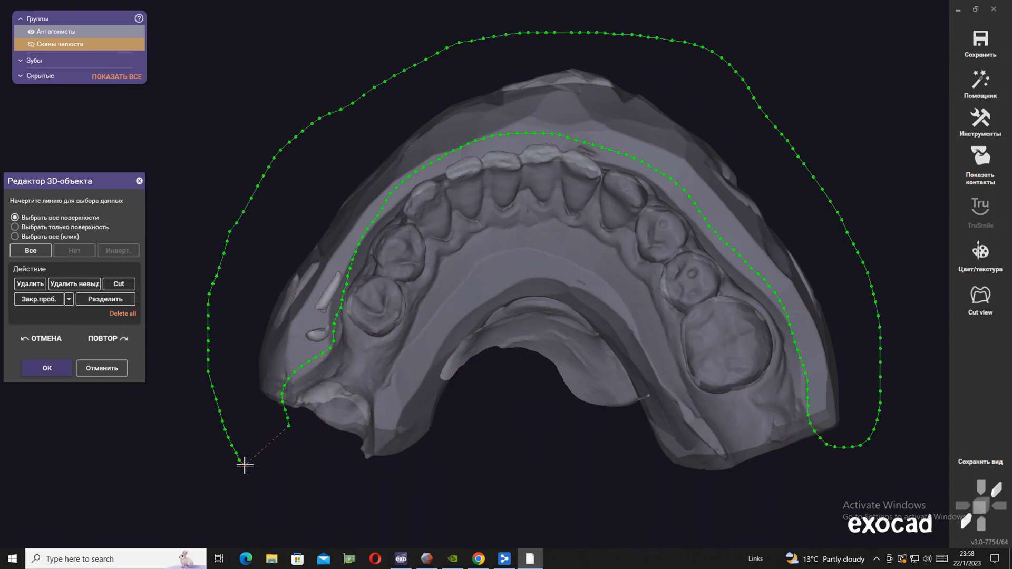
pyautogui.press('Delete')
pyautogui.moveTo(343, 510); pyautogui.dragTo(365, 511, button='right')
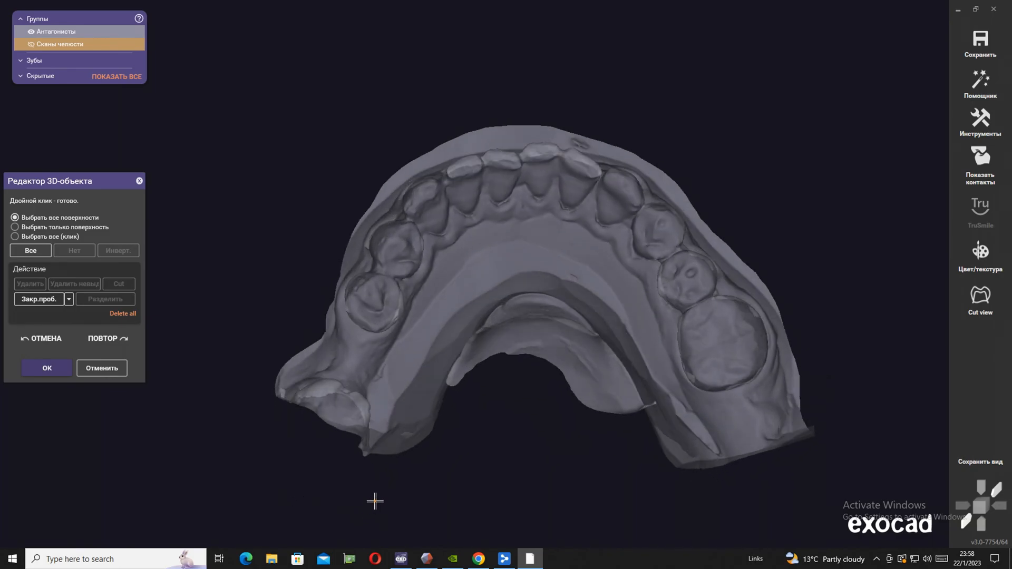
pyautogui.click(80, 30)
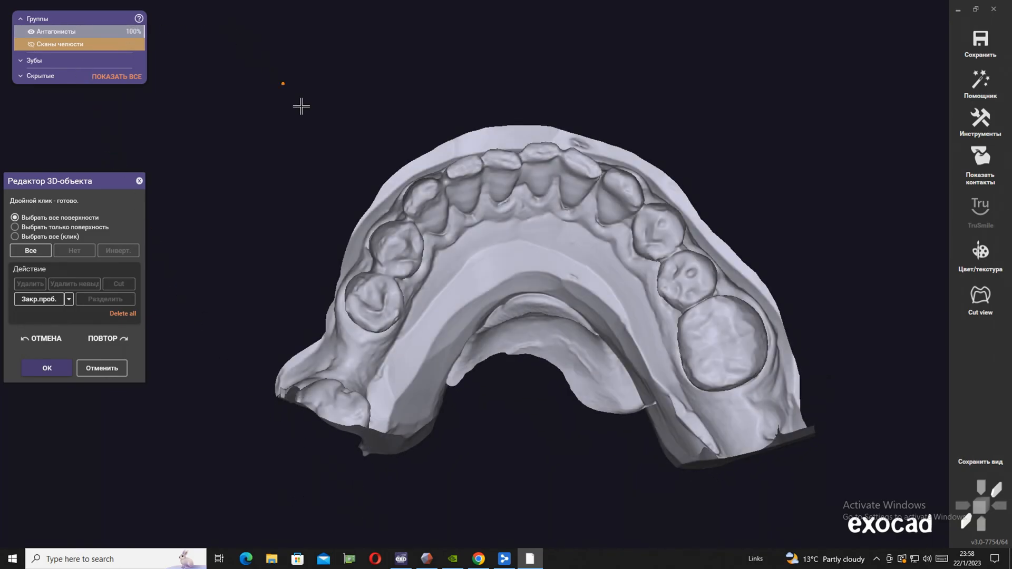
pyautogui.moveTo(372, 454); pyautogui.dragTo(395, 388)
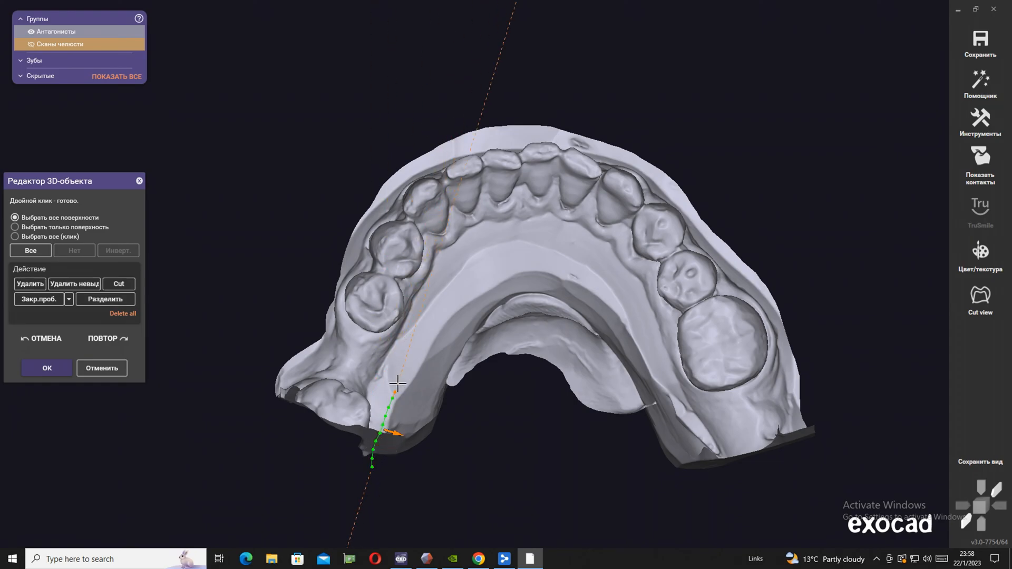
pyautogui.doubleClick(685, 363)
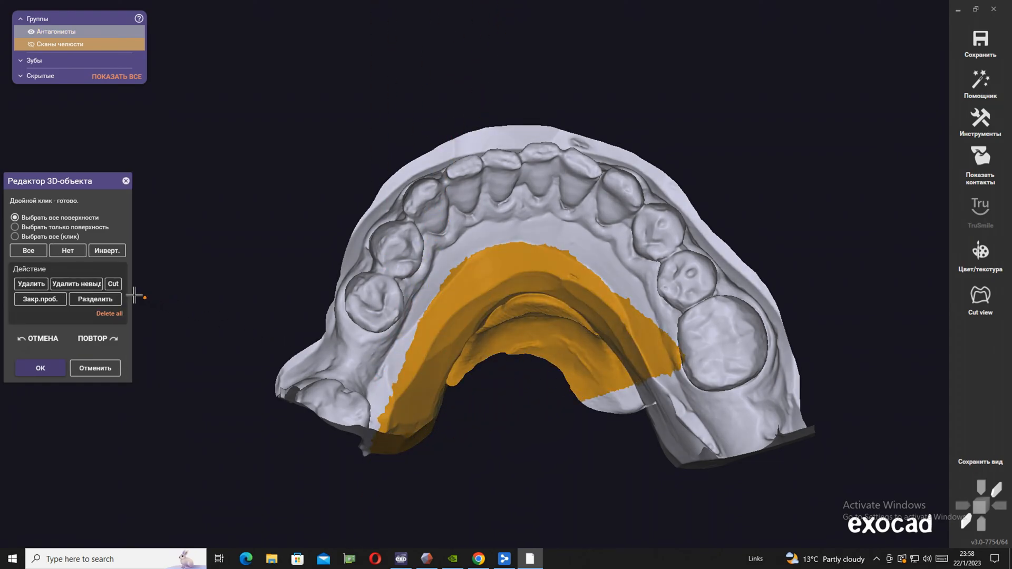
pyautogui.click(68, 251)
# Outline and delete the lingual area inside the antagonist's arch, from one rear end to the other
pyautogui.moveTo(364, 466); pyautogui.dragTo(388, 395)
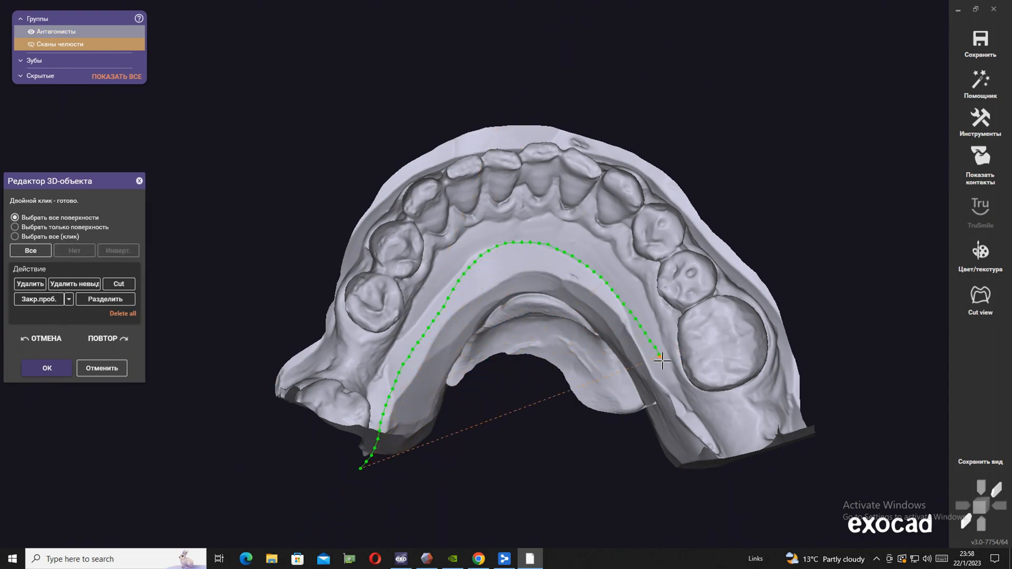
pyautogui.moveTo(731, 452); pyautogui.dragTo(571, 510)
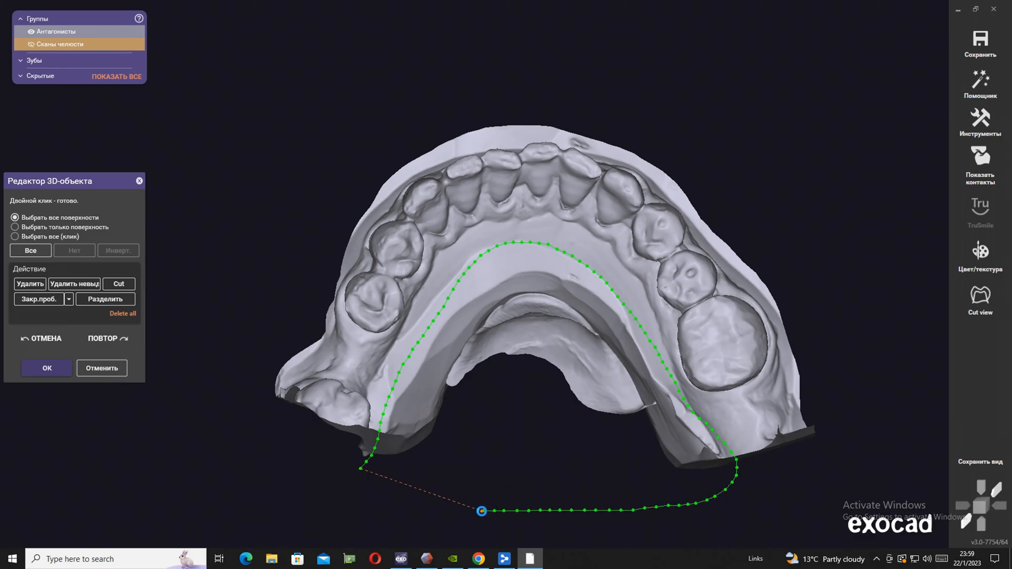
pyautogui.press('Delete')
# Trim the excess scan edges behind the last teeth at the rear ends of the antagonist
pyautogui.moveTo(468, 490); pyautogui.dragTo(463, 472, button='right')
pyautogui.moveTo(662, 476)
pyautogui.mouseDown()
pyautogui.moveTo(854, 287)
pyautogui.moveTo(745, 477)
pyautogui.moveTo(655, 489)
pyautogui.mouseUp()
pyautogui.press('Delete')
pyautogui.moveTo(655, 488)
pyautogui.mouseDown(button='right')
pyautogui.moveTo(529, 479)
pyautogui.moveTo(463, 488)
pyautogui.moveTo(477, 449)
pyautogui.mouseUp(button='right')
pyautogui.moveTo(511, 414); pyautogui.dragTo(454, 362)
pyautogui.moveTo(460, 320)
pyautogui.mouseDown()
pyautogui.moveTo(343, 296)
pyautogui.moveTo(370, 388)
pyautogui.mouseUp()
pyautogui.press('Delete')
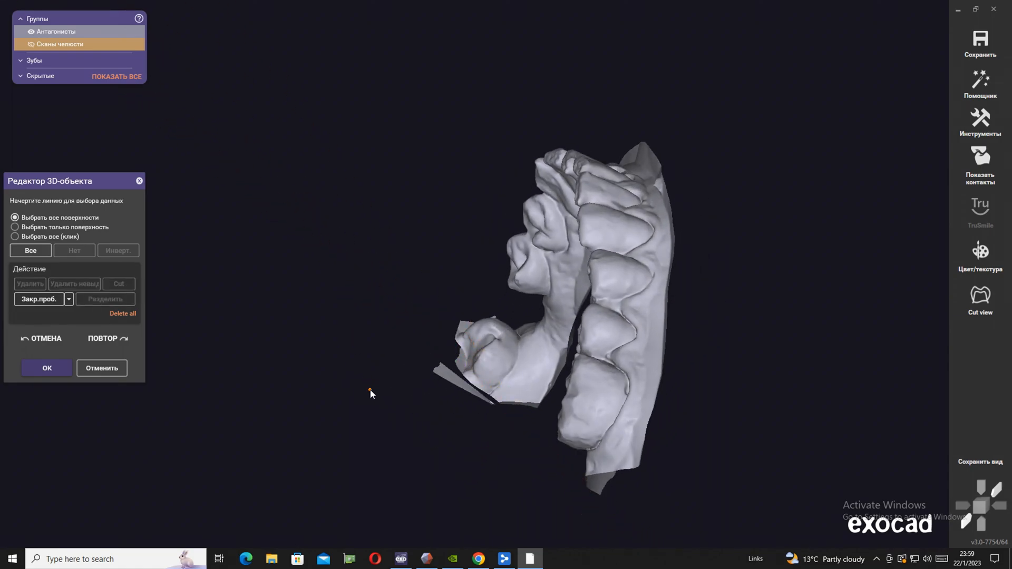
# Outline and delete the leftover scan strip behind the antagonist's isolated molar
pyautogui.moveTo(522, 420); pyautogui.dragTo(501, 399)
pyautogui.moveTo(449, 354)
pyautogui.mouseDown()
pyautogui.moveTo(470, 445)
pyautogui.moveTo(514, 458)
pyautogui.mouseUp()
pyautogui.press('Delete')
# Cut off the remaining ragged edge around the back of the antagonist's isolated molar and accept the antagonist edits
pyautogui.moveTo(515, 460); pyautogui.dragTo(768, 470, button='right')
pyautogui.moveTo(781, 465); pyautogui.dragTo(769, 426)
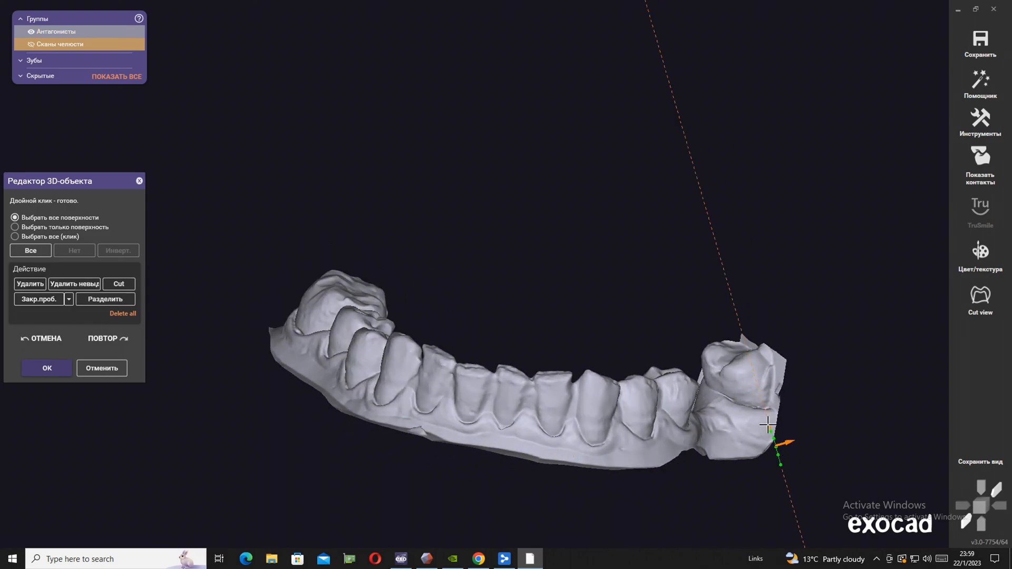
pyautogui.moveTo(746, 335); pyautogui.dragTo(831, 417)
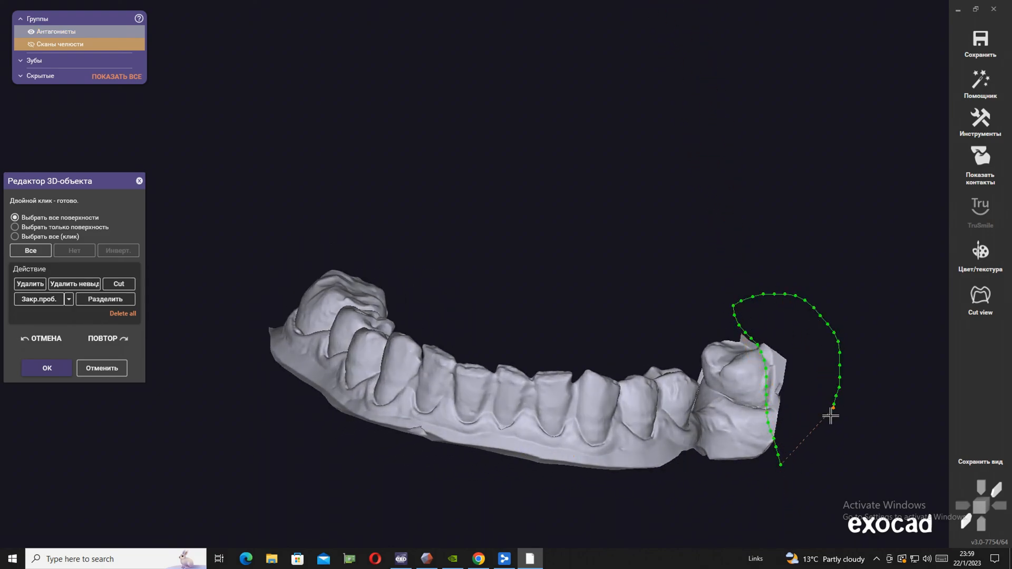
pyautogui.doubleClick(796, 468)
pyautogui.press('Delete')
pyautogui.click(763, 352)
pyautogui.moveTo(738, 288); pyautogui.dragTo(791, 333)
pyautogui.doubleClick(791, 333)
pyautogui.press('Delete')
pyautogui.moveTo(478, 305)
pyautogui.mouseDown(button='right')
pyautogui.moveTo(479, 253)
pyautogui.moveTo(478, 305)
pyautogui.moveTo(273, 236)
pyautogui.mouseUp(button='right')
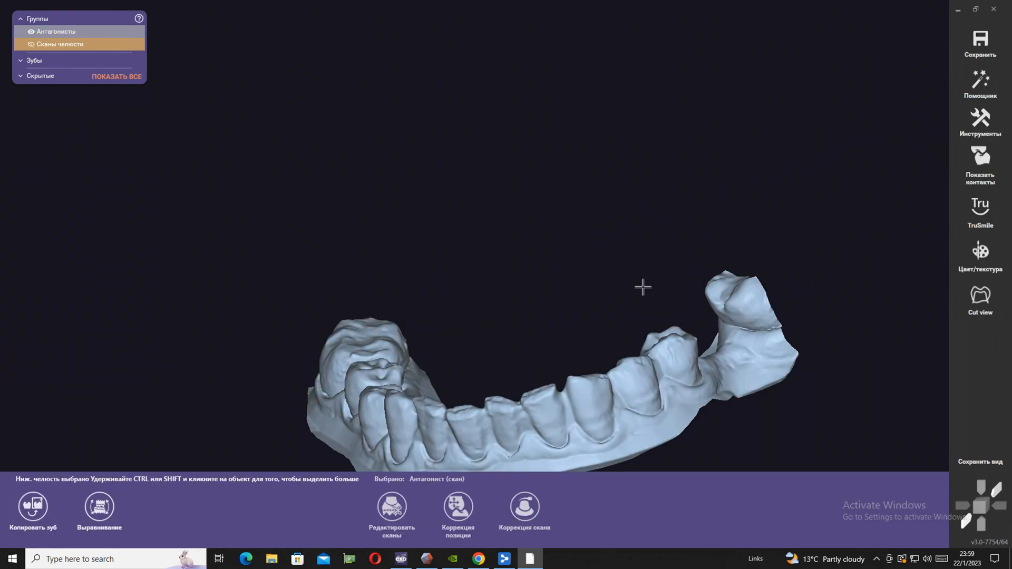
# Start the wizard at the margin line step for tooth 12 and show the antagonist fully opaque with the jaw scan
pyautogui.click(979, 81)
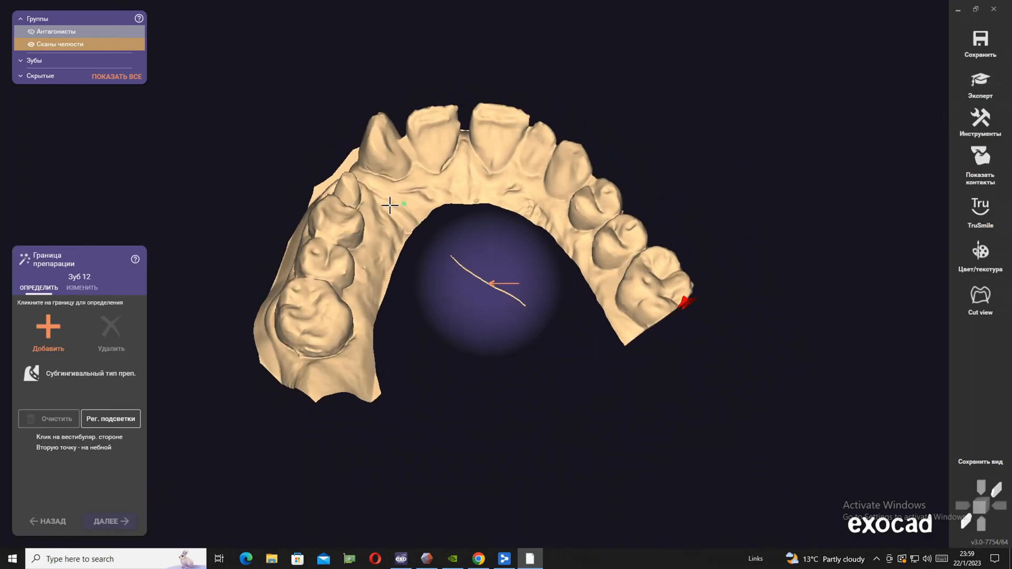
pyautogui.click(31, 32)
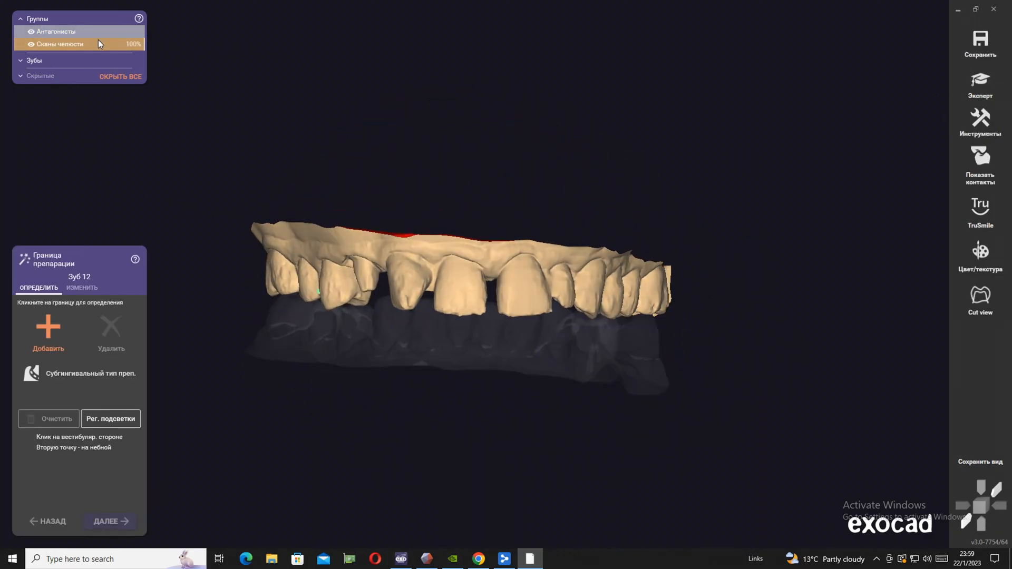
pyautogui.moveTo(51, 31); pyautogui.dragTo(193, 51)
pyautogui.click(533, 177)
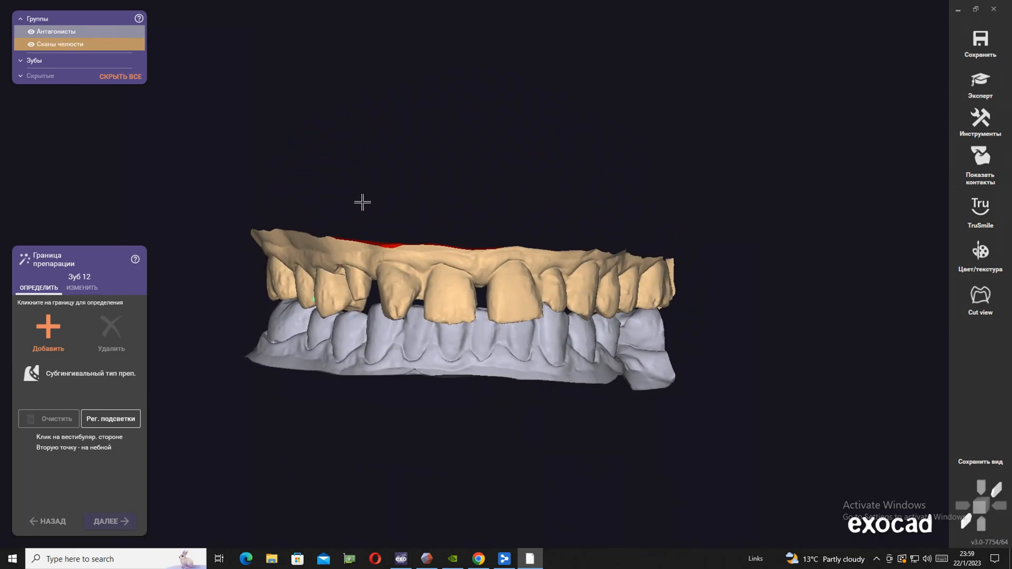
# Save the scene and close the design program
pyautogui.click(989, 35)
pyautogui.click(994, 9)
pyautogui.click(435, 300)
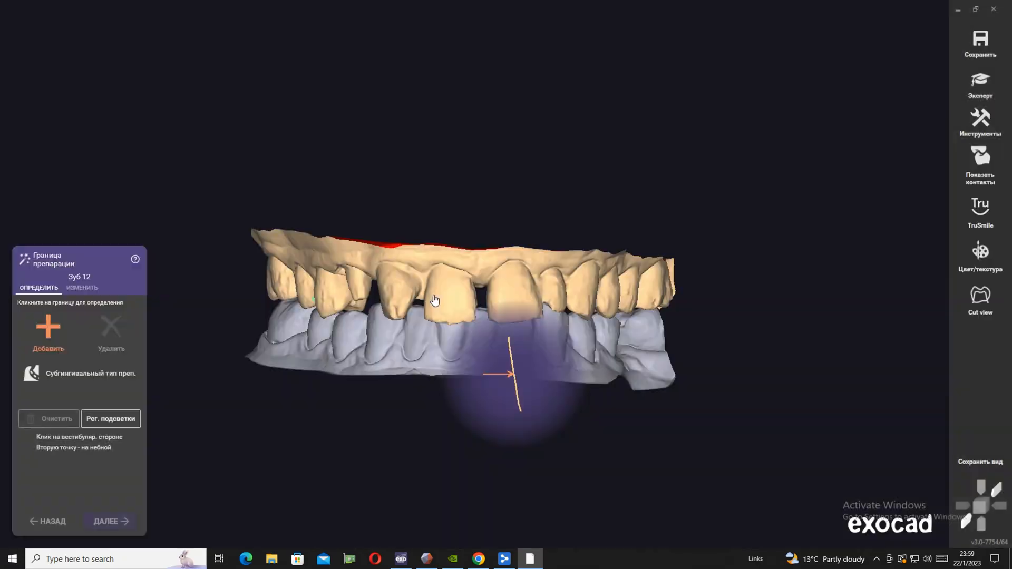